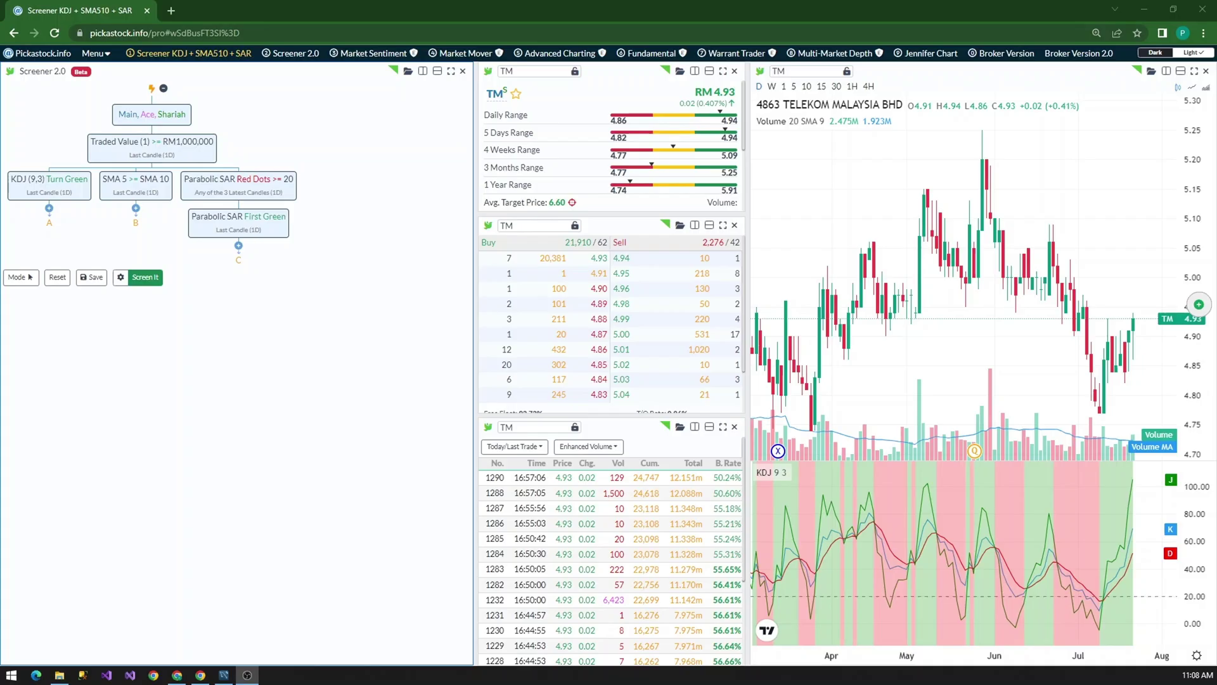
Highlight the quote summary figures, order book prices and trade rows 1288–1283 on the current dashboard.
left_click(356, 352)
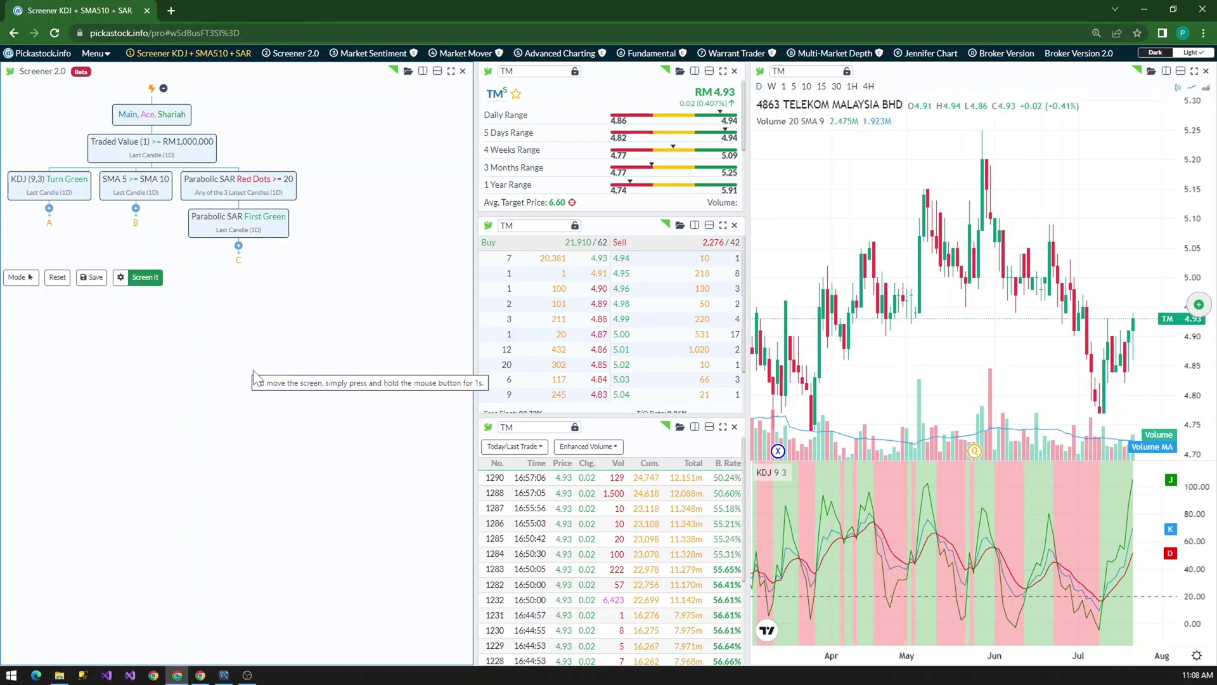
left_click_drag(636, 95, 684, 179)
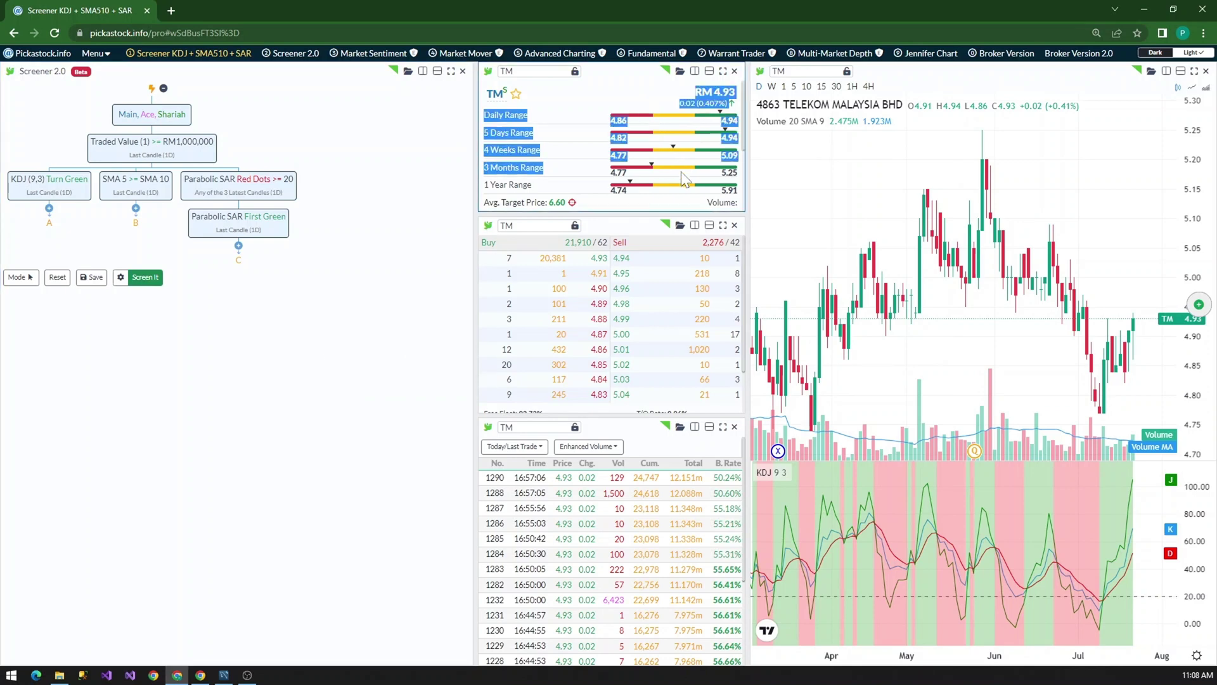
left_click(613, 150)
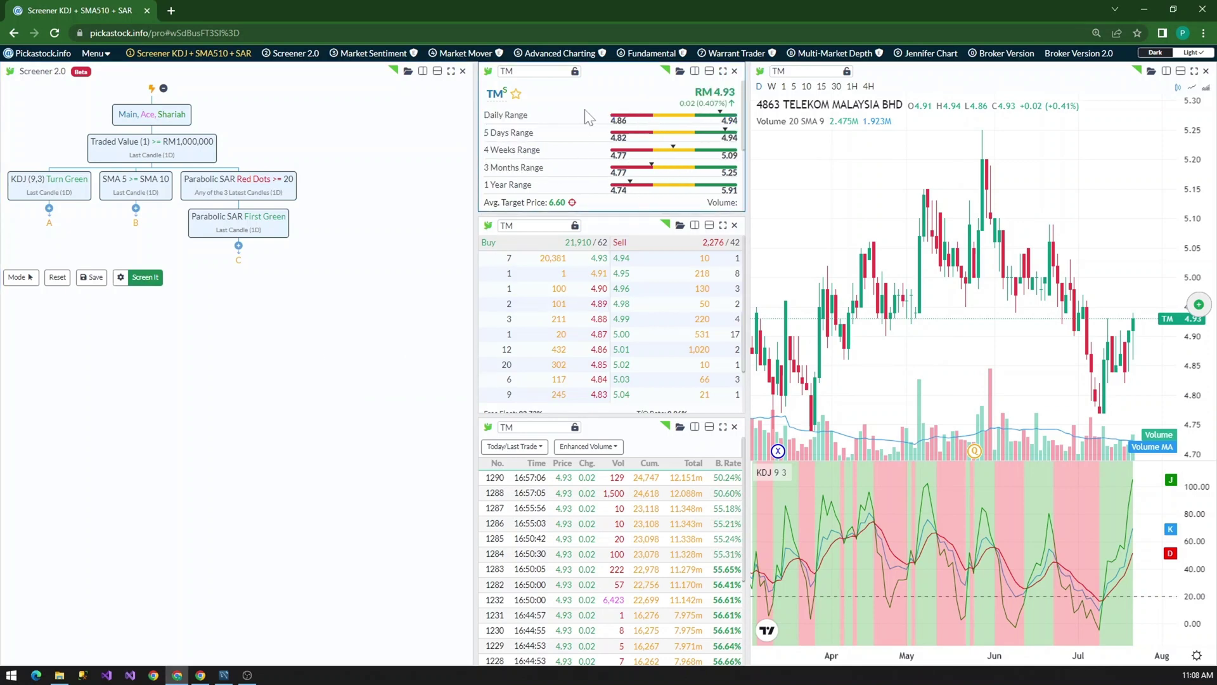
left_click_drag(590, 258, 629, 380)
left_click_drag(591, 493, 632, 555)
left_click(632, 556)
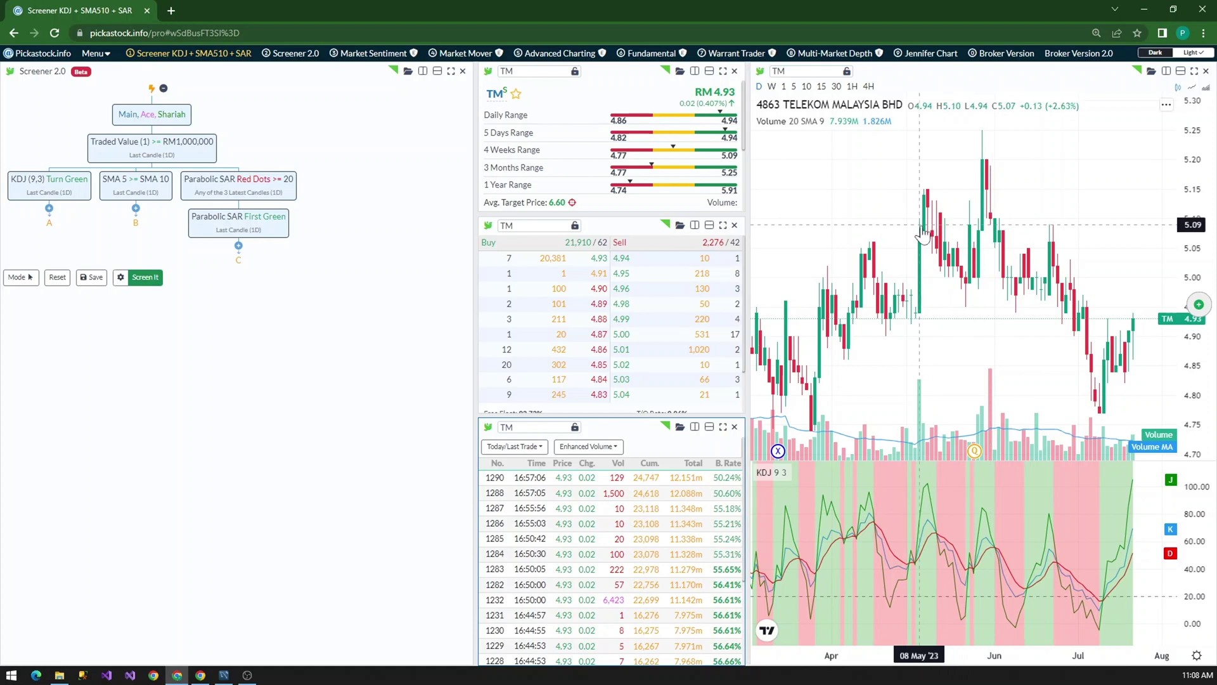
Create a New Dashboard, split it twice vertically and even out the three pane widths.
left_click(95, 53)
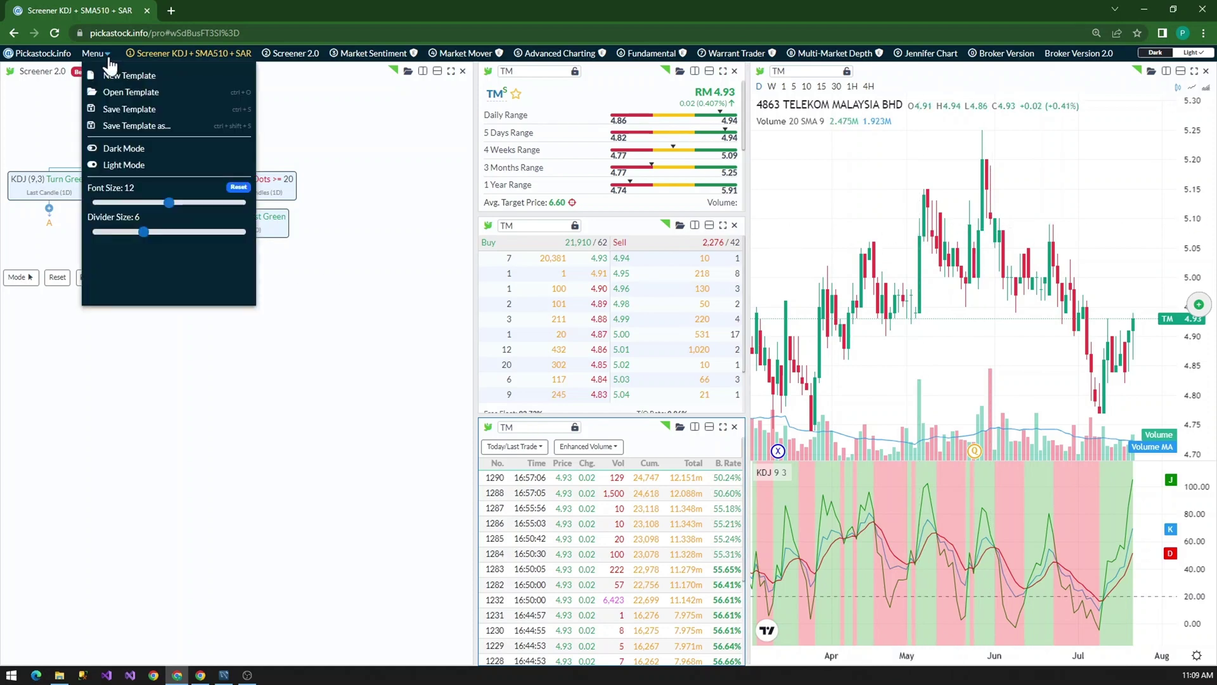
left_click(109, 76)
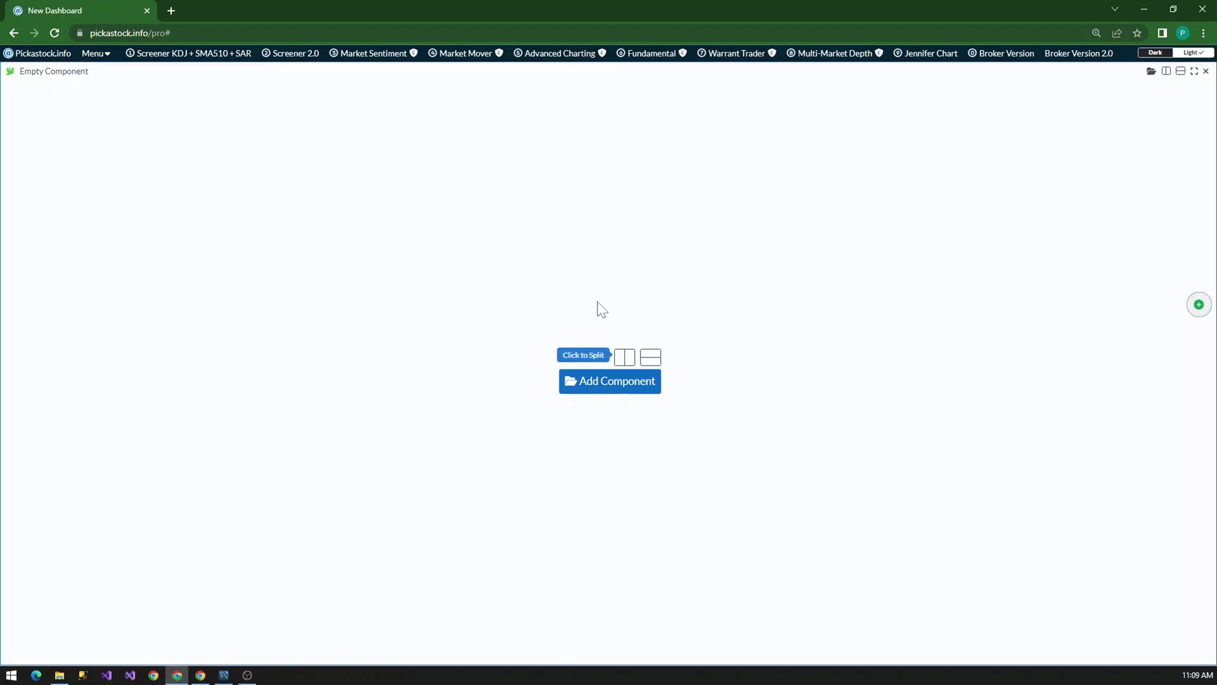
left_click(623, 357)
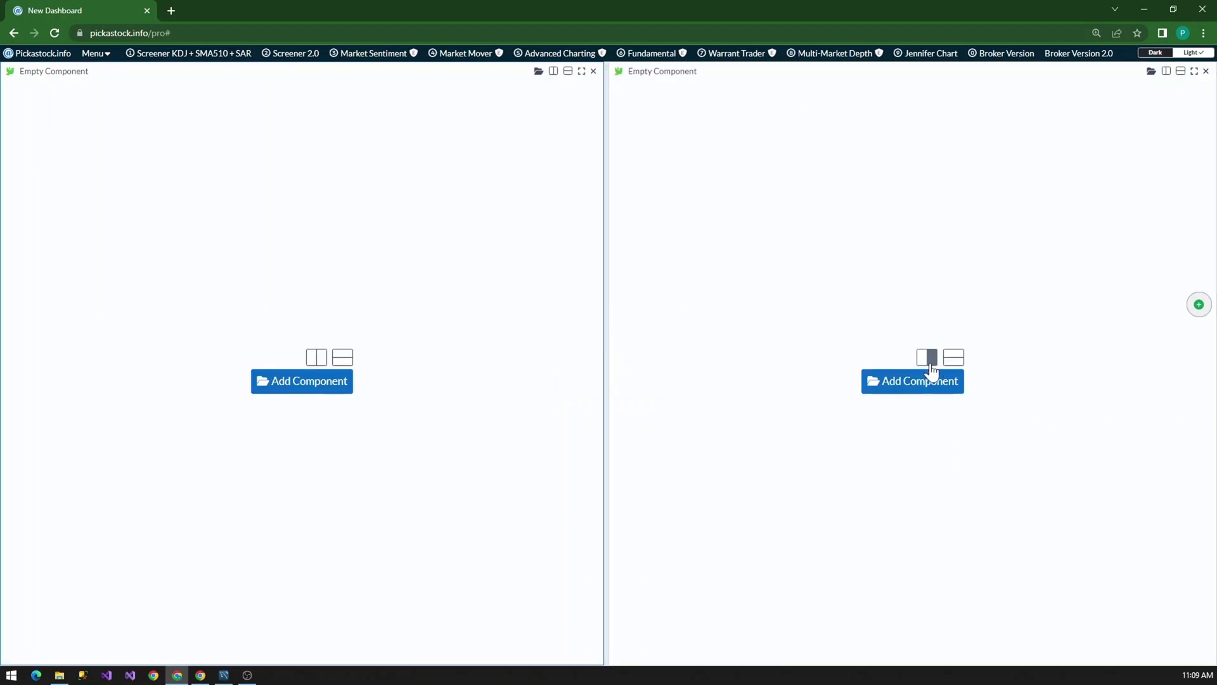
left_click_drag(604, 259, 515, 284)
left_click(825, 357)
left_click_drag(863, 289, 785, 293)
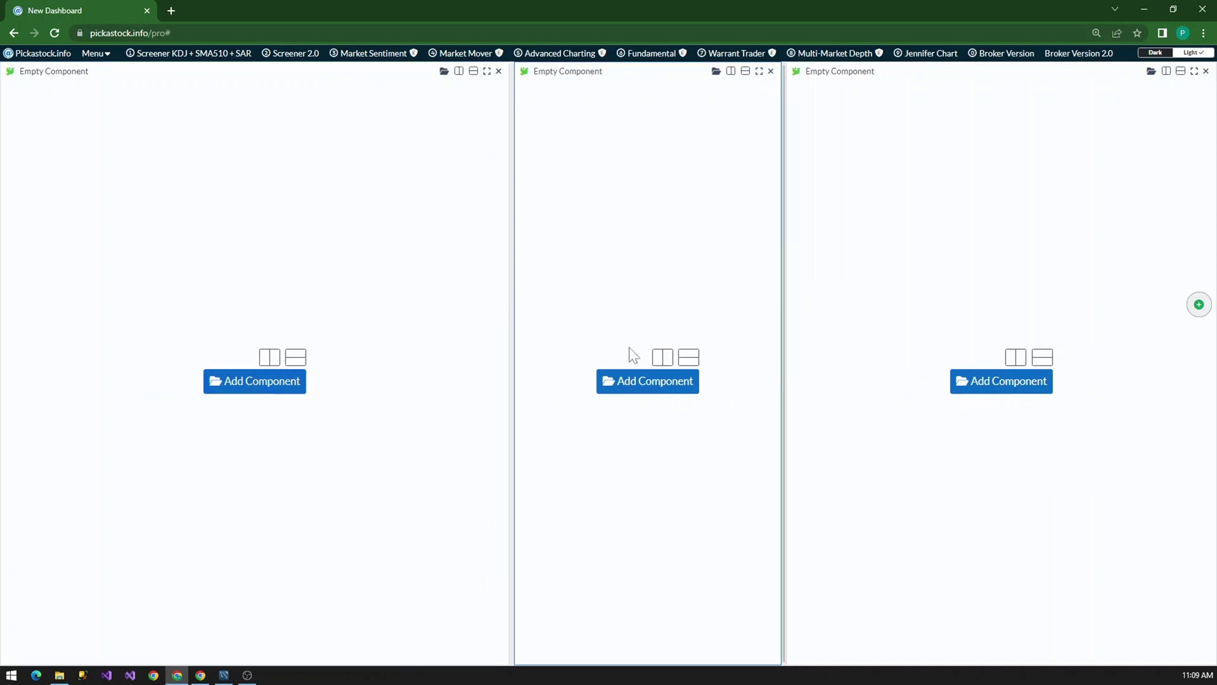
left_click_drag(516, 331, 487, 329)
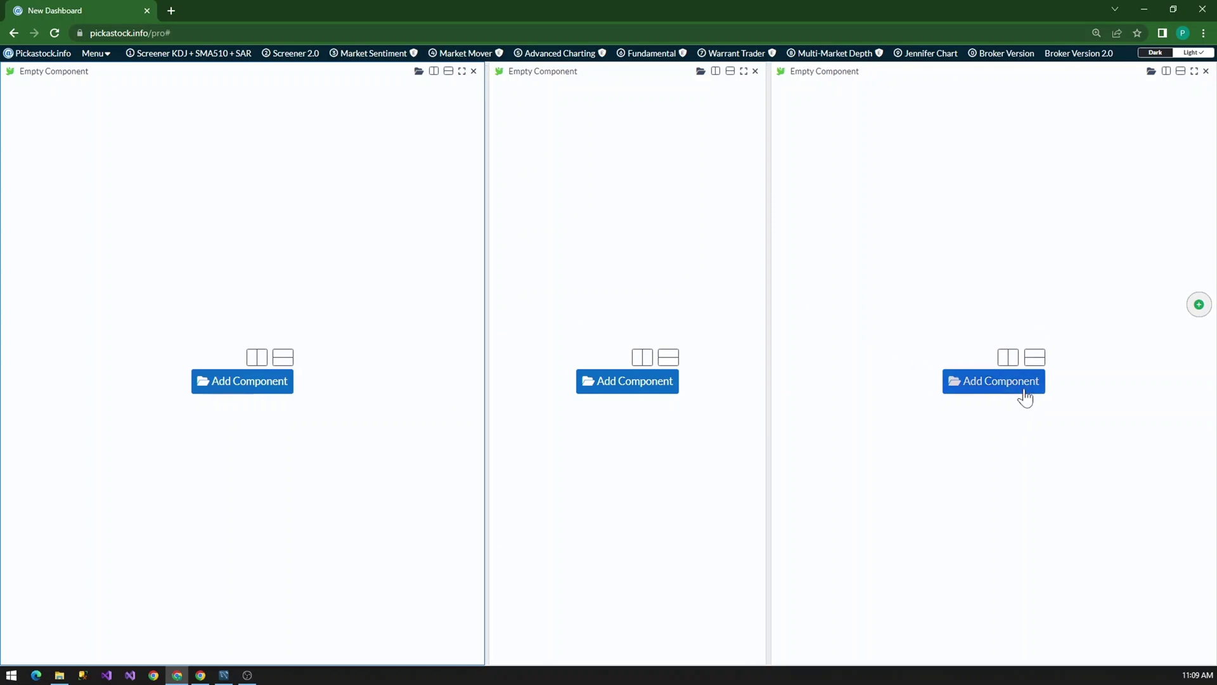
Add the Technical Analysis Trending Chart to the right pane, showing TM with volume and KDJ.
left_click(1023, 386)
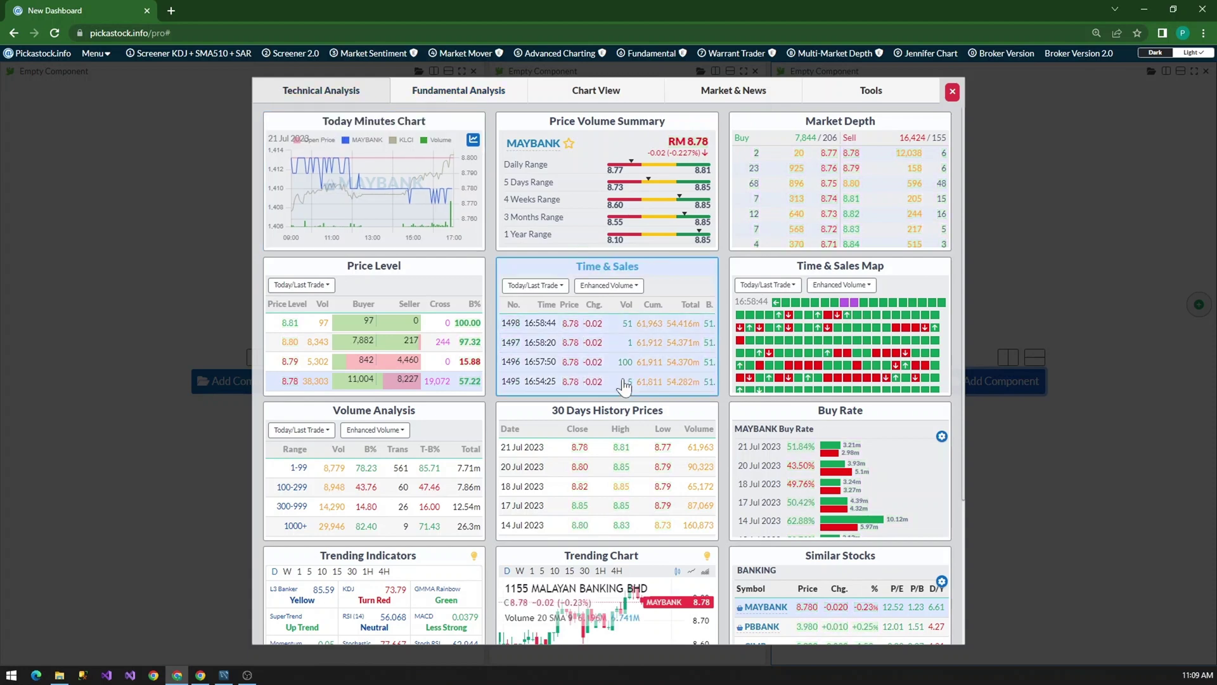
scroll(620, 379, "down", 3)
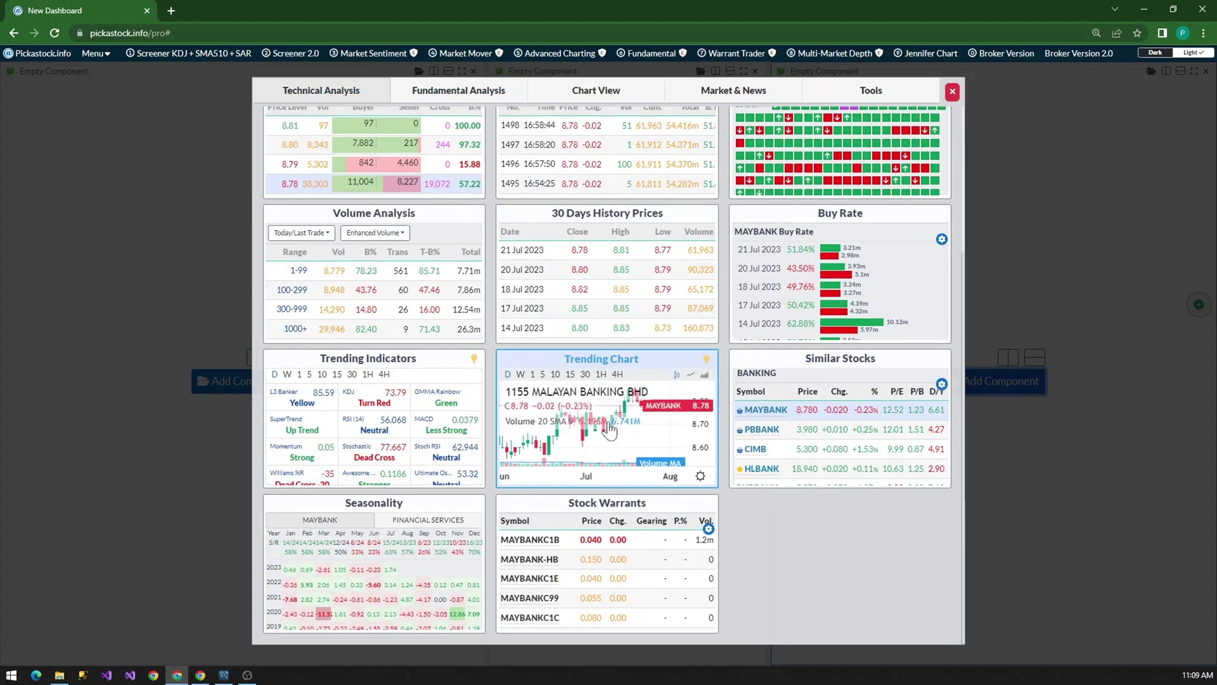
left_click(606, 428)
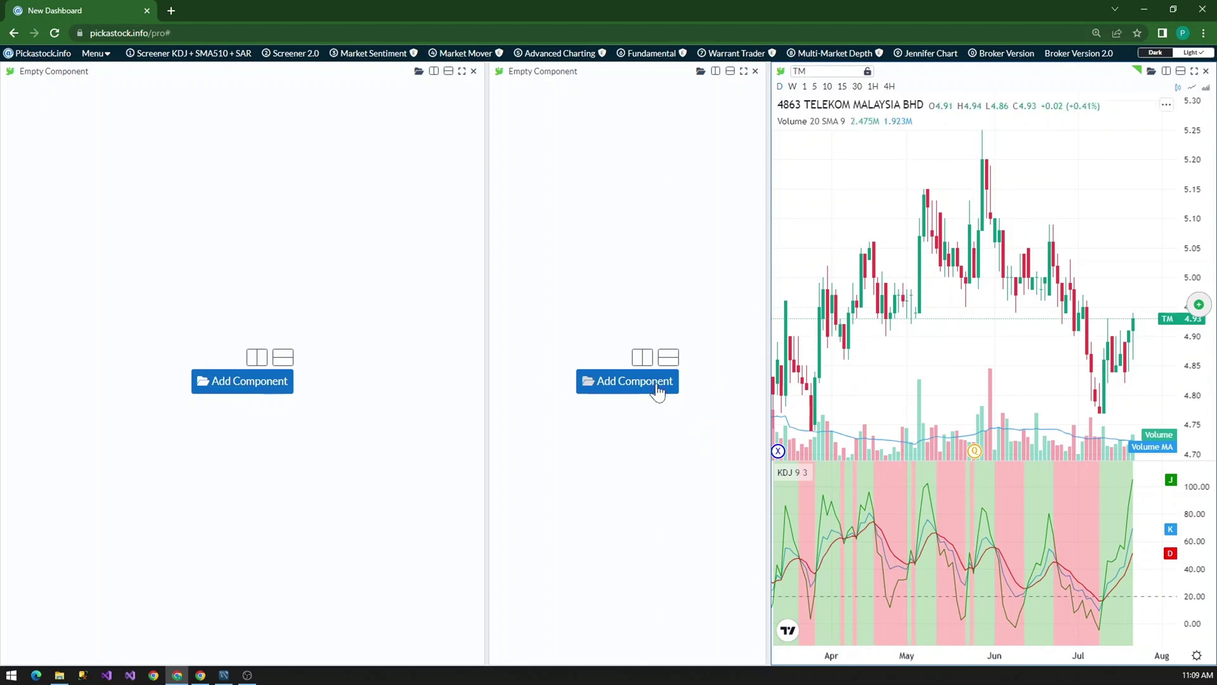
Split the middle pane into three stacked panes with a shorter top pane.
left_click(668, 358)
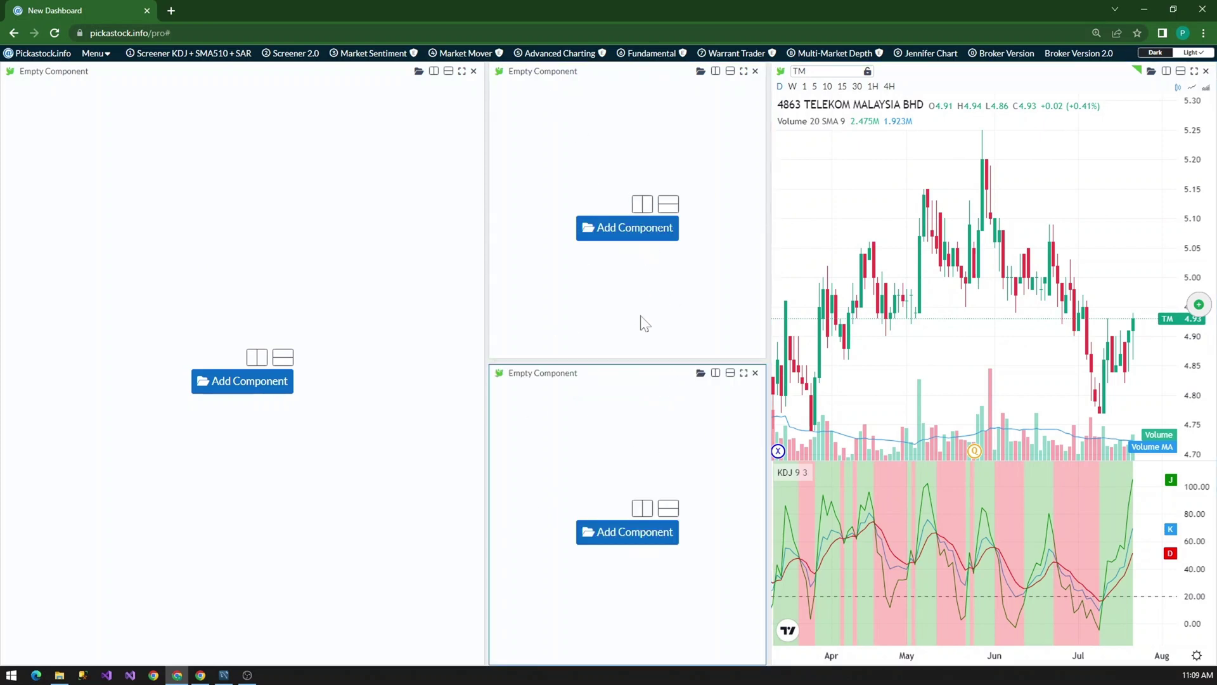
left_click_drag(629, 365, 643, 257)
left_click(664, 464)
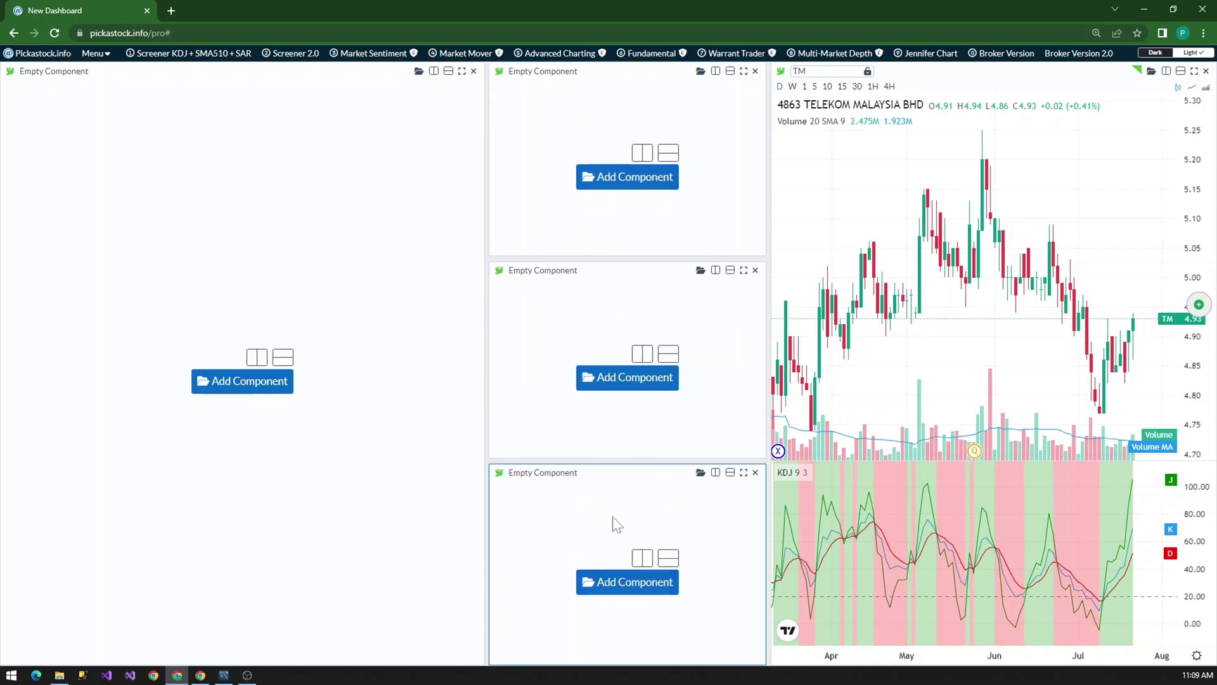
Fill the stacked panes with Price Volume Summary, Market Depth and Time & Sales.
left_click(644, 188)
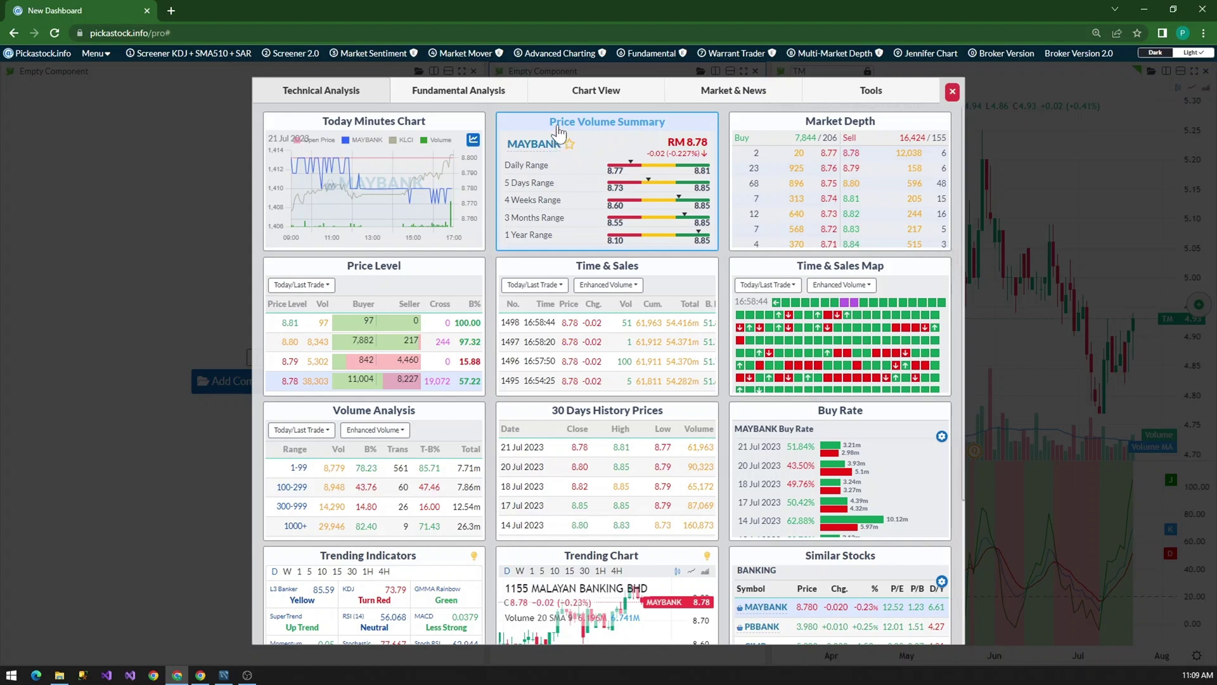
left_click(607, 198)
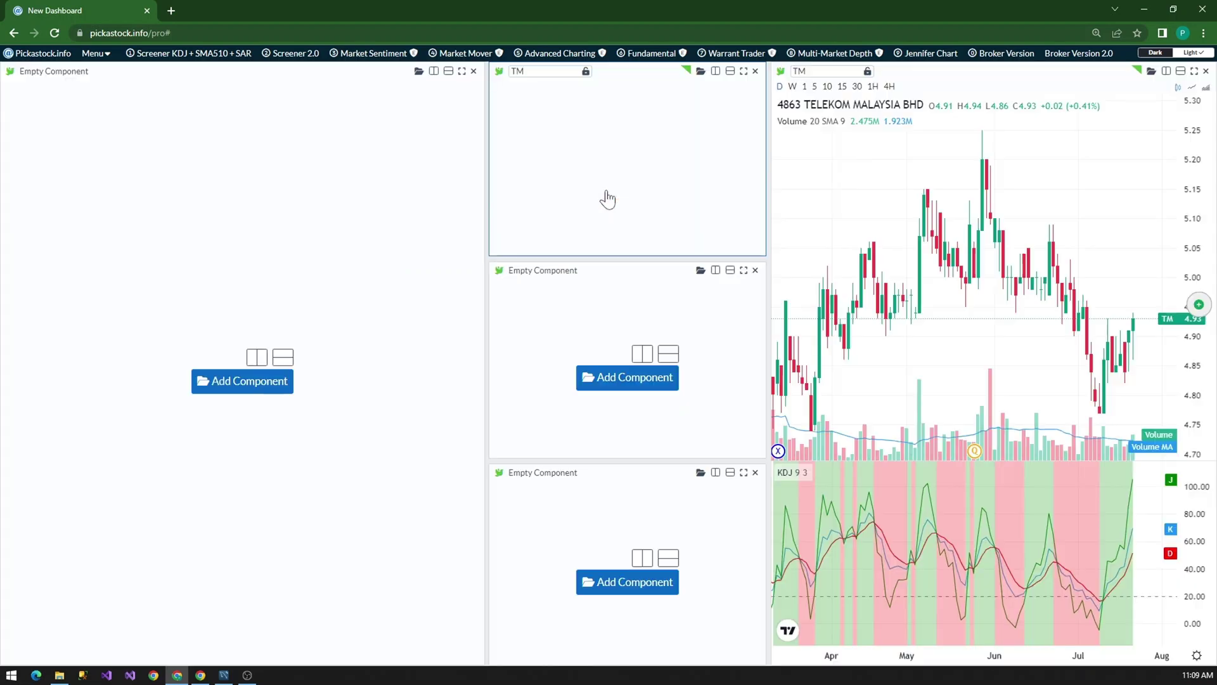
left_click(635, 378)
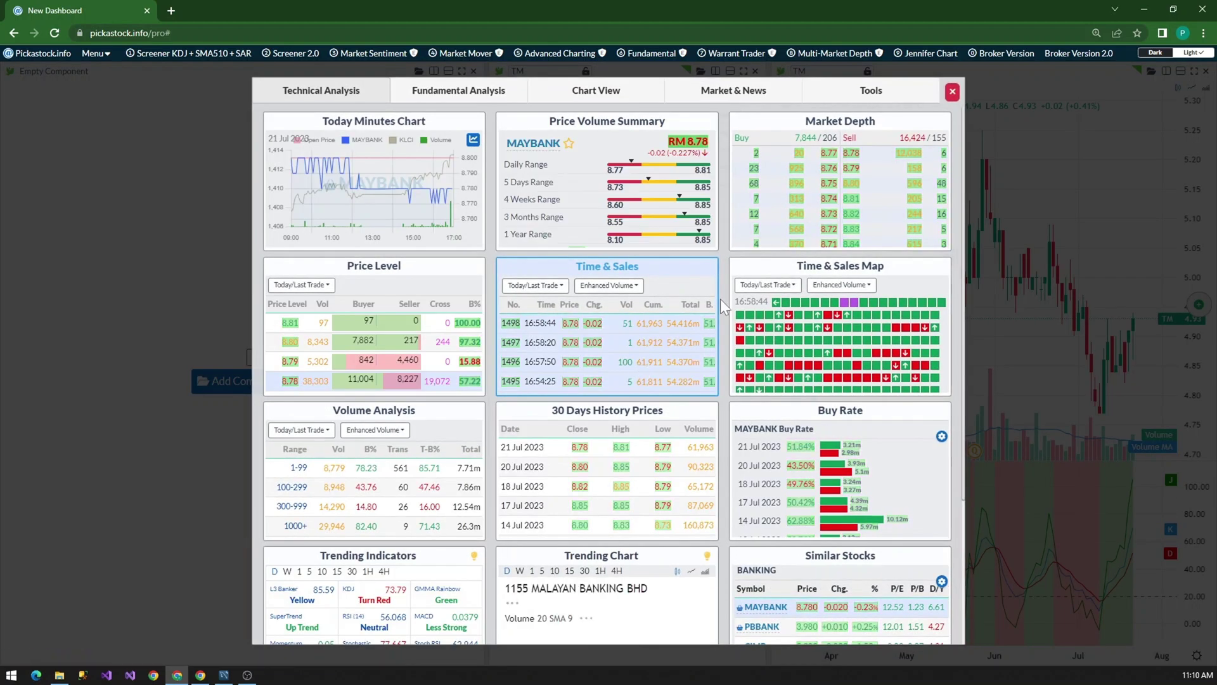
left_click(838, 214)
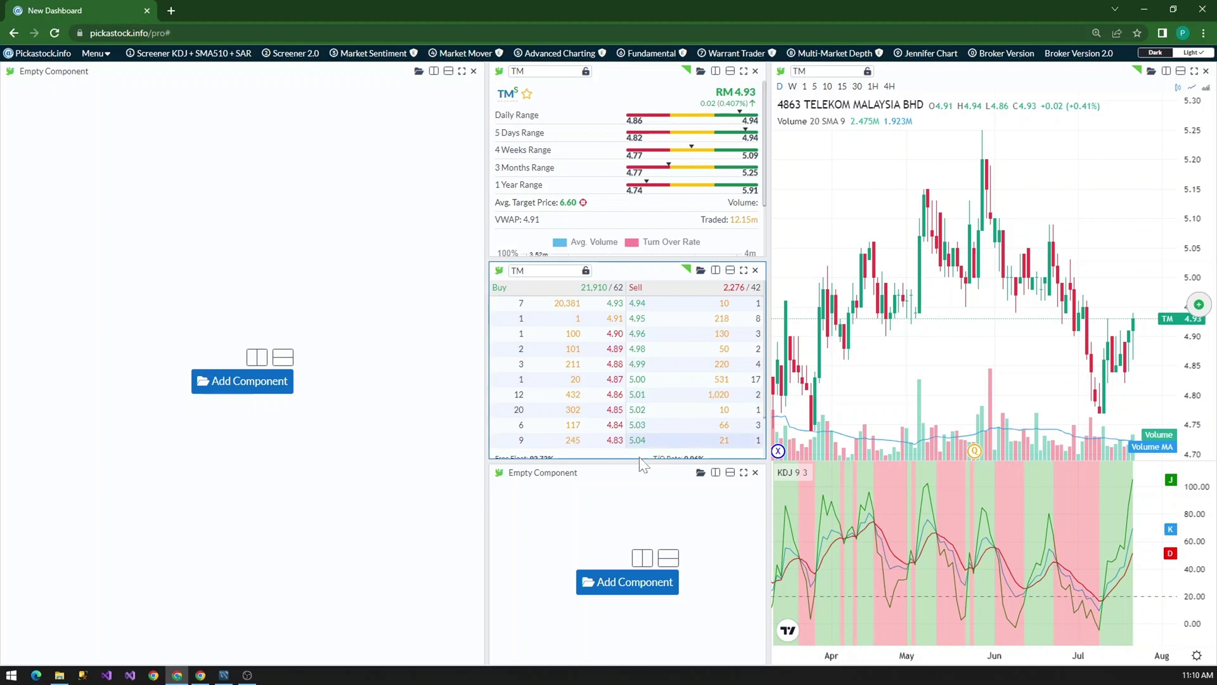
left_click_drag(641, 461, 646, 447)
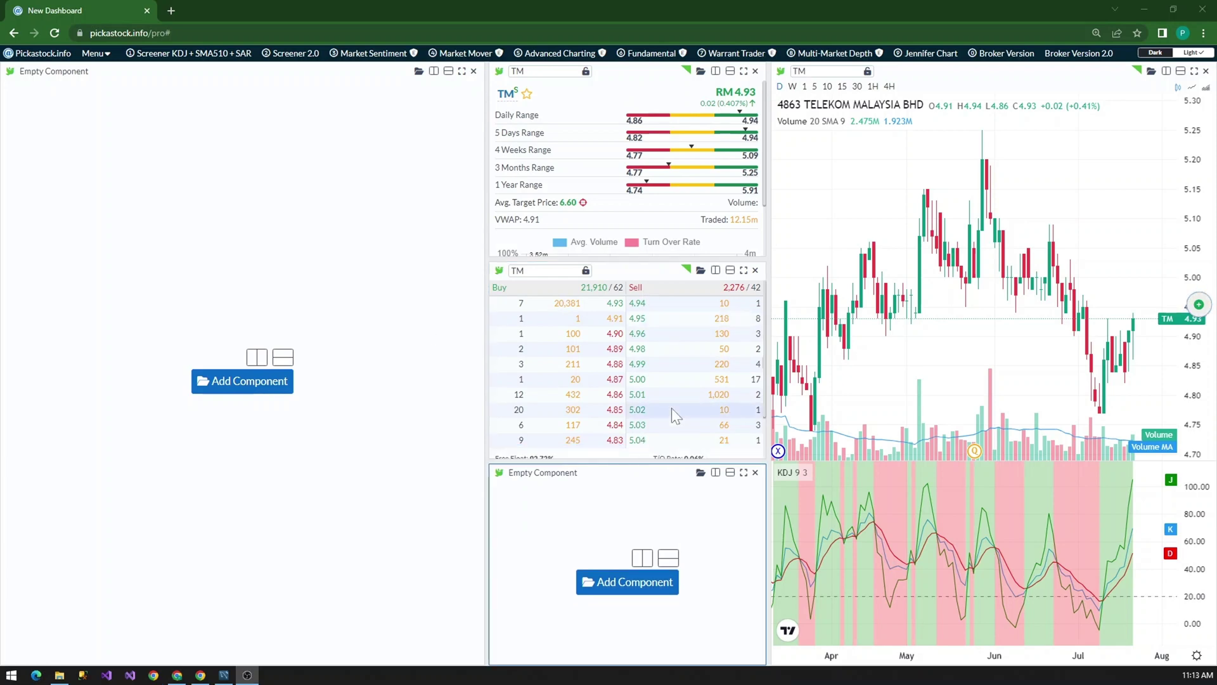
left_click(630, 583)
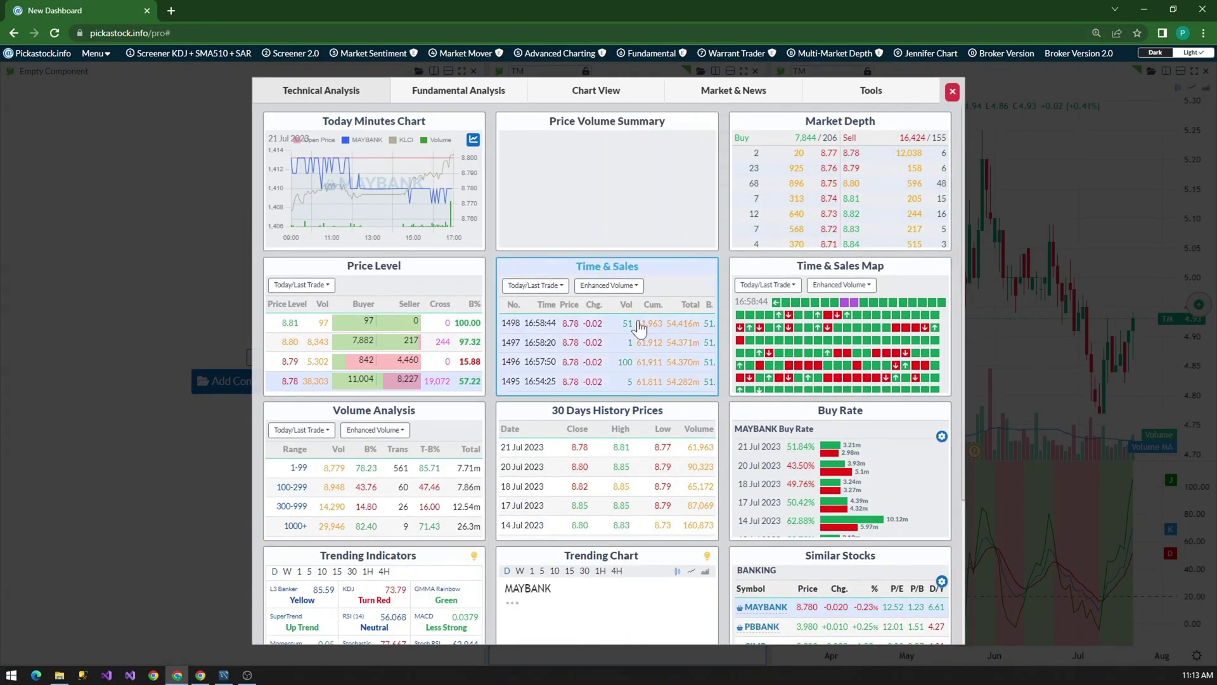
left_click(633, 342)
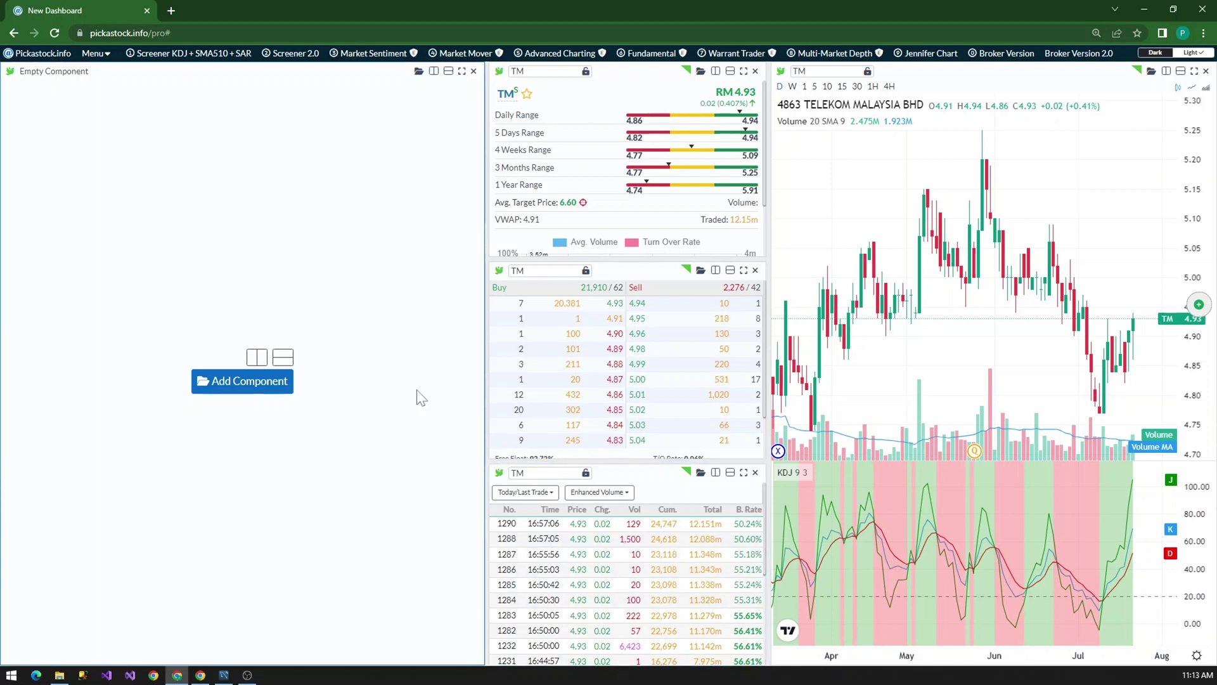
Add Screener 2.0 from the Tools components to the left pane.
left_click(258, 391)
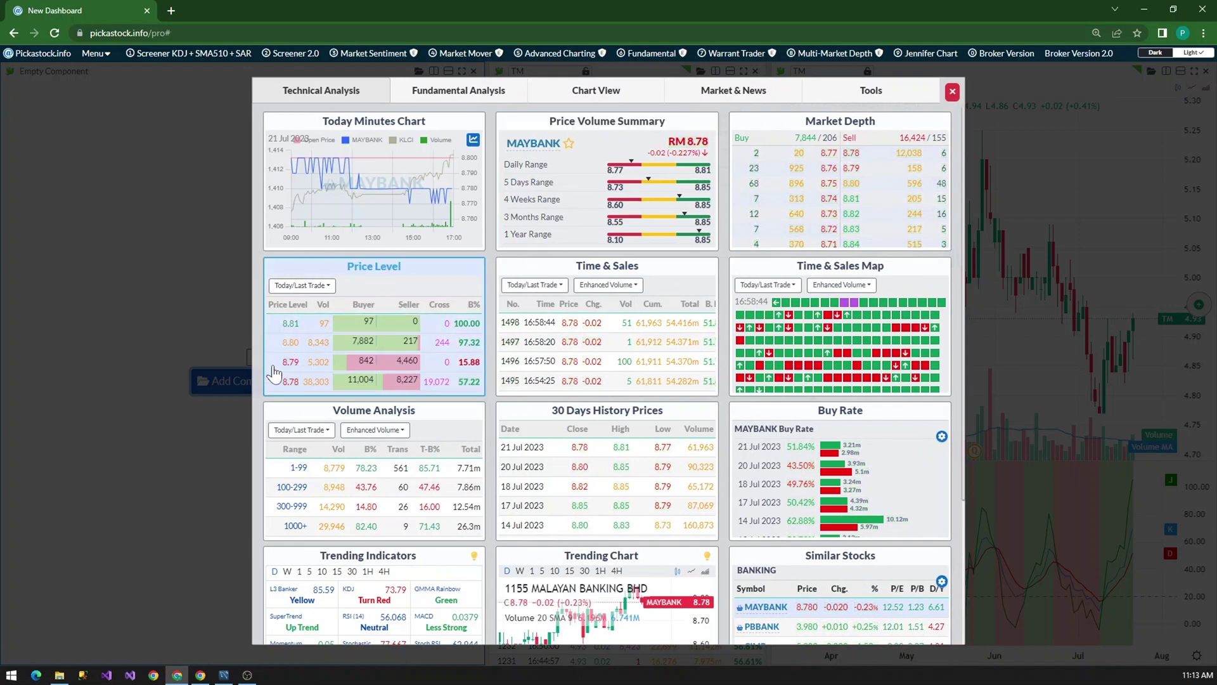
left_click(873, 95)
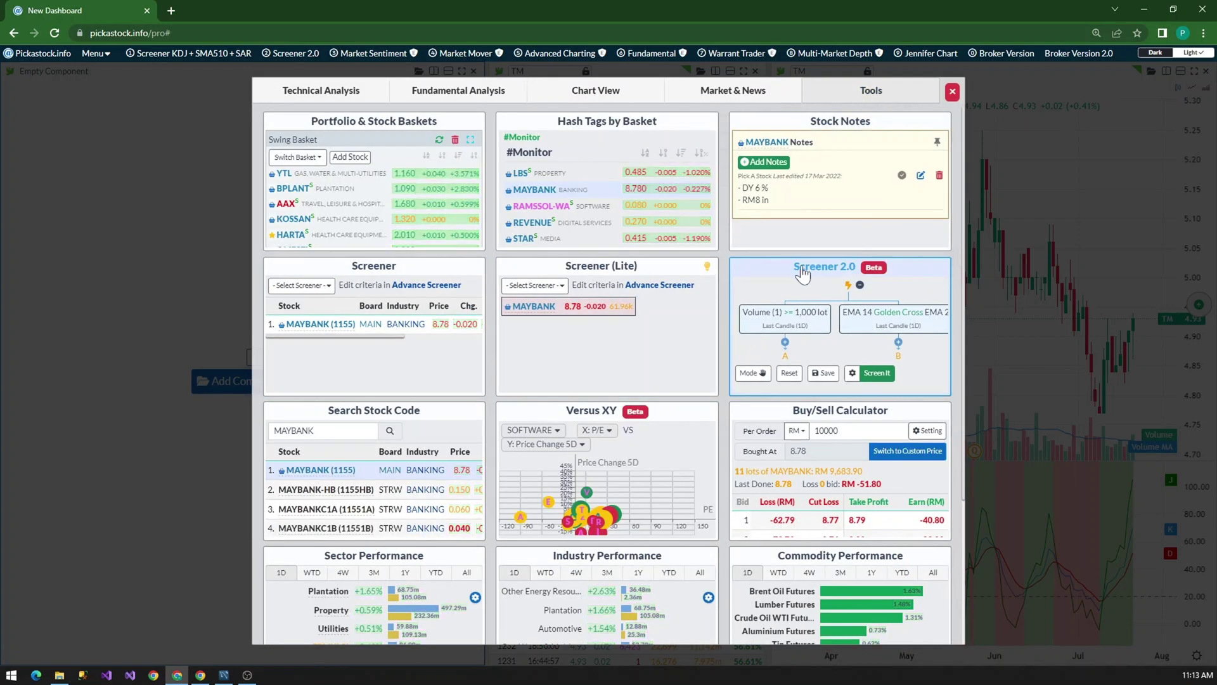
left_click(866, 327)
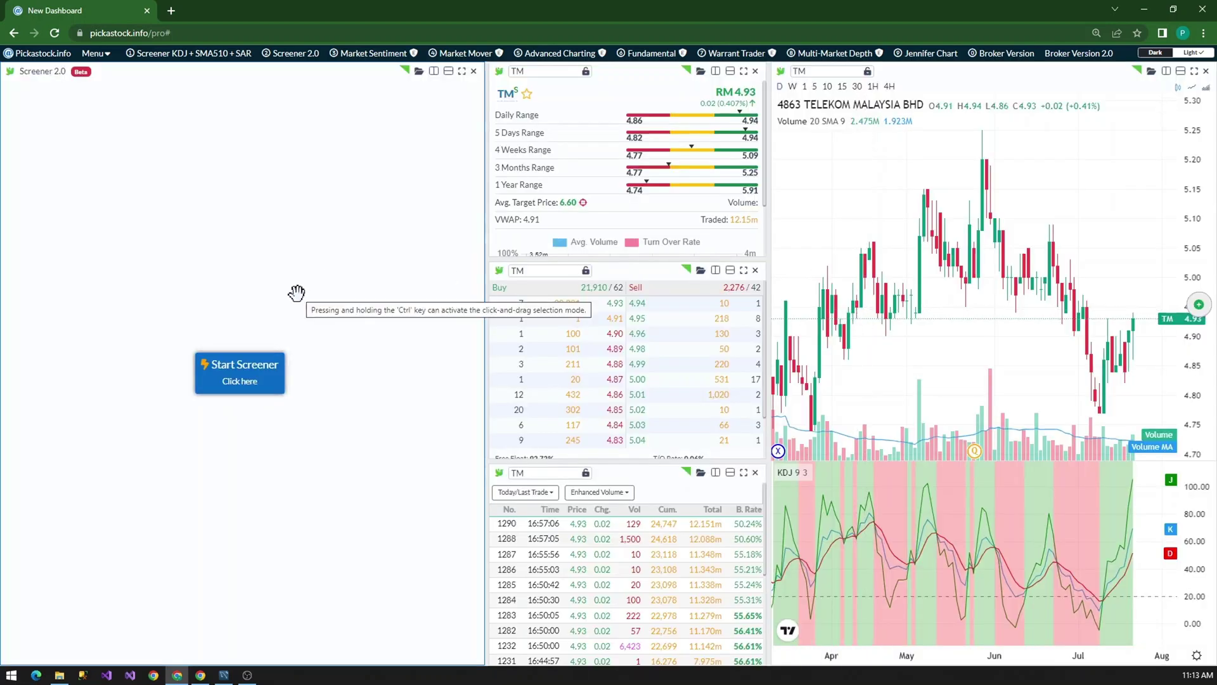
Set General Options to Main, Ace and Shariah with Company and Structure Warrants switched off.
left_click(245, 379)
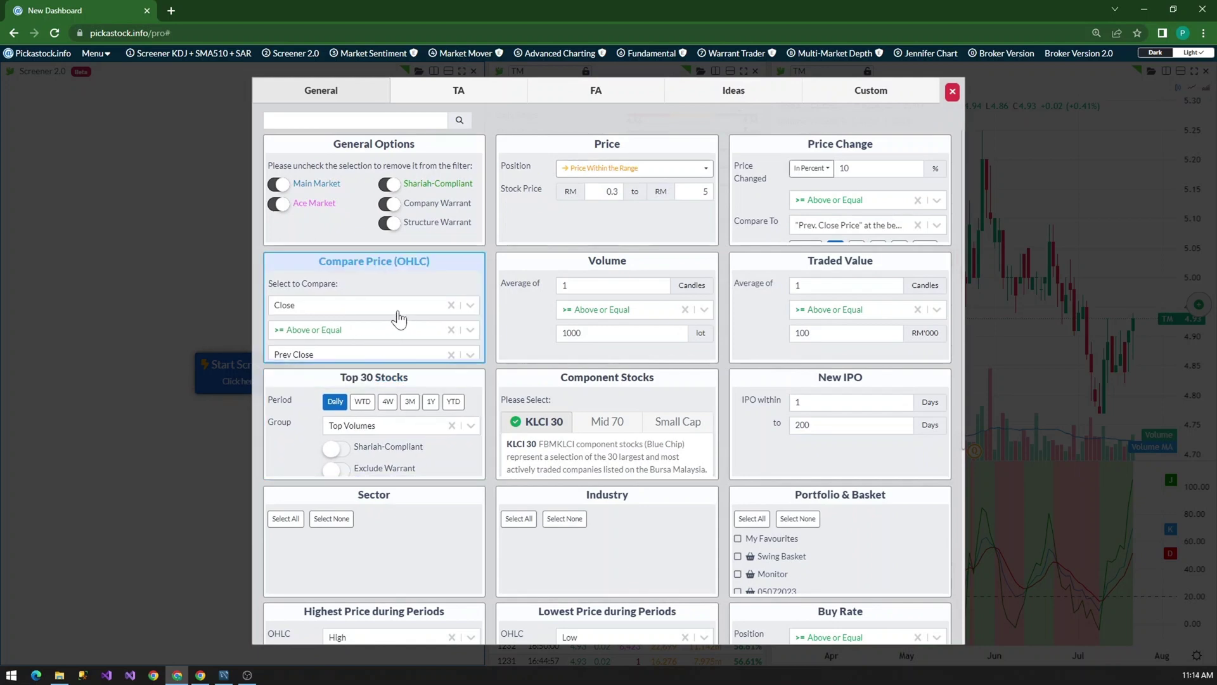
left_click(952, 92)
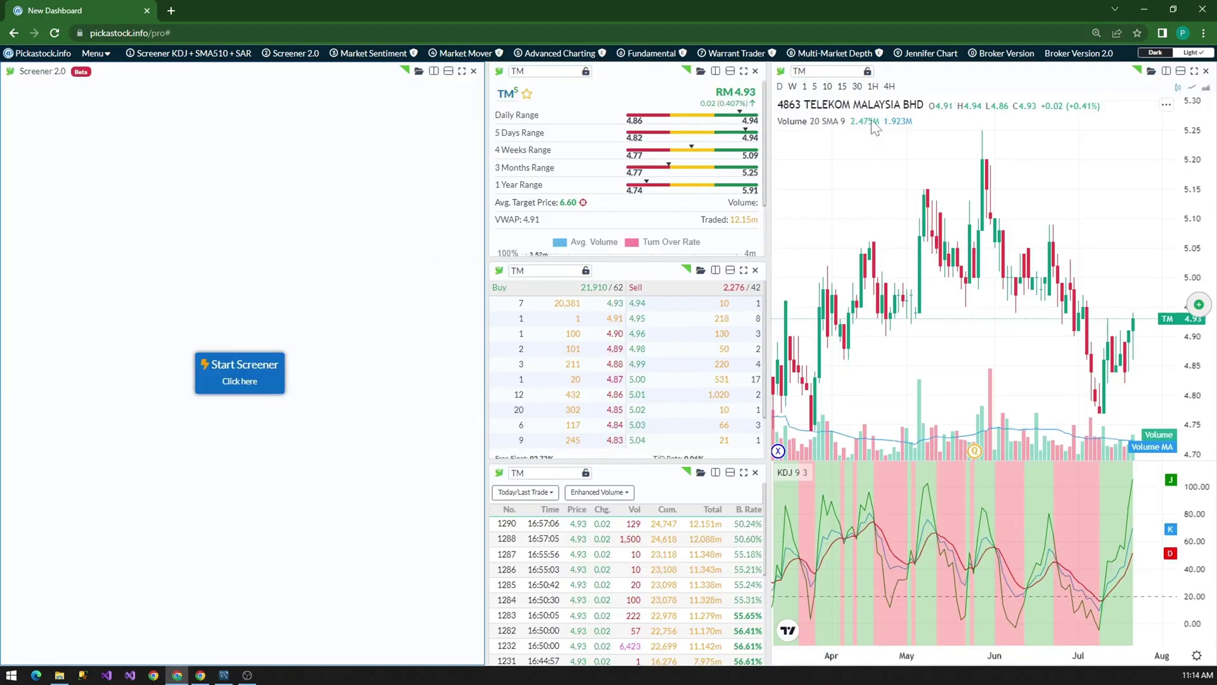
left_click(256, 384)
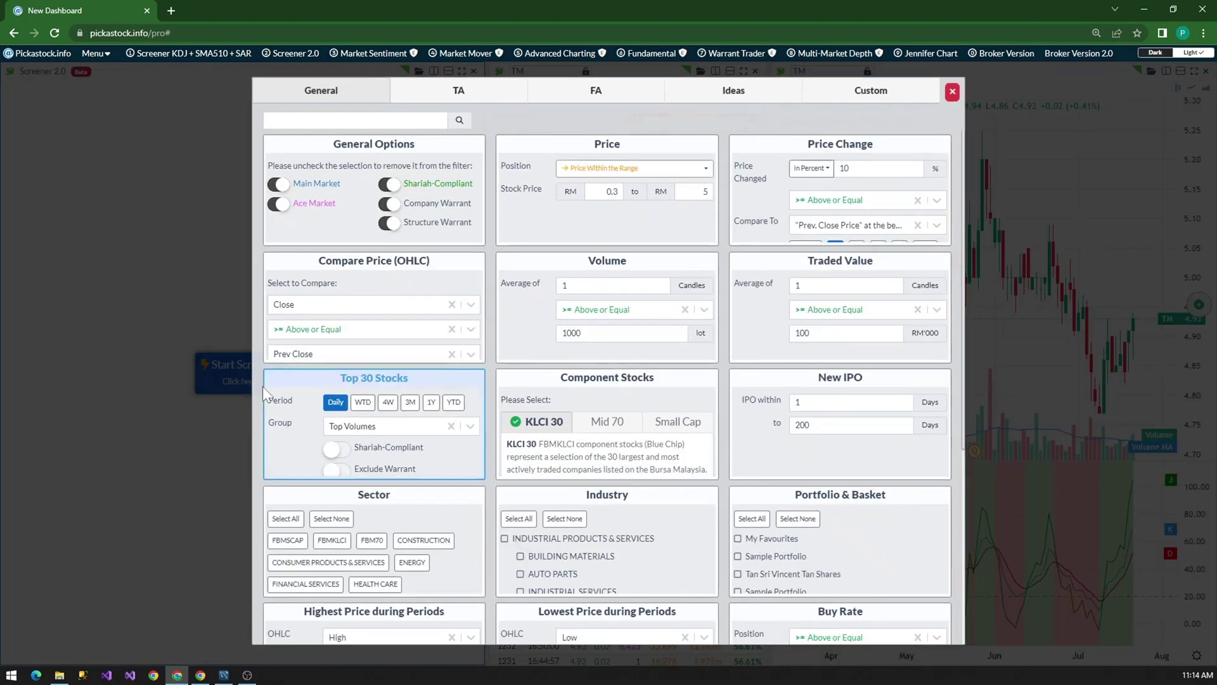
left_click(350, 204)
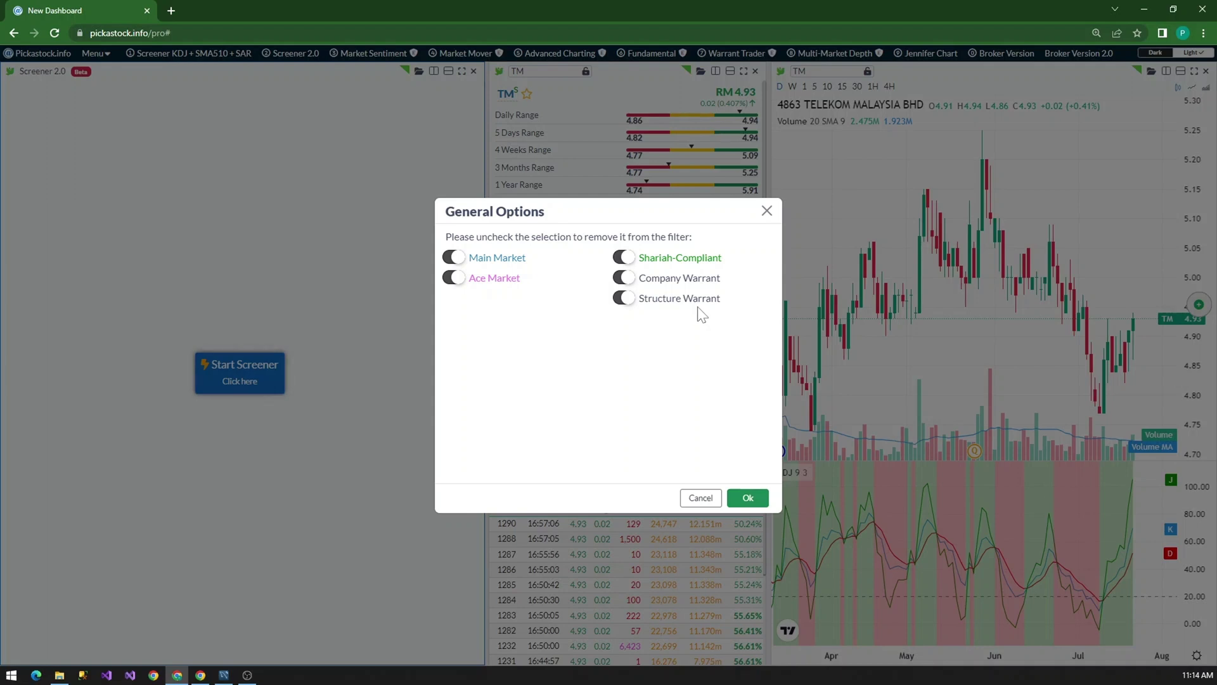
left_click(624, 278)
left_click(625, 299)
left_click(748, 498)
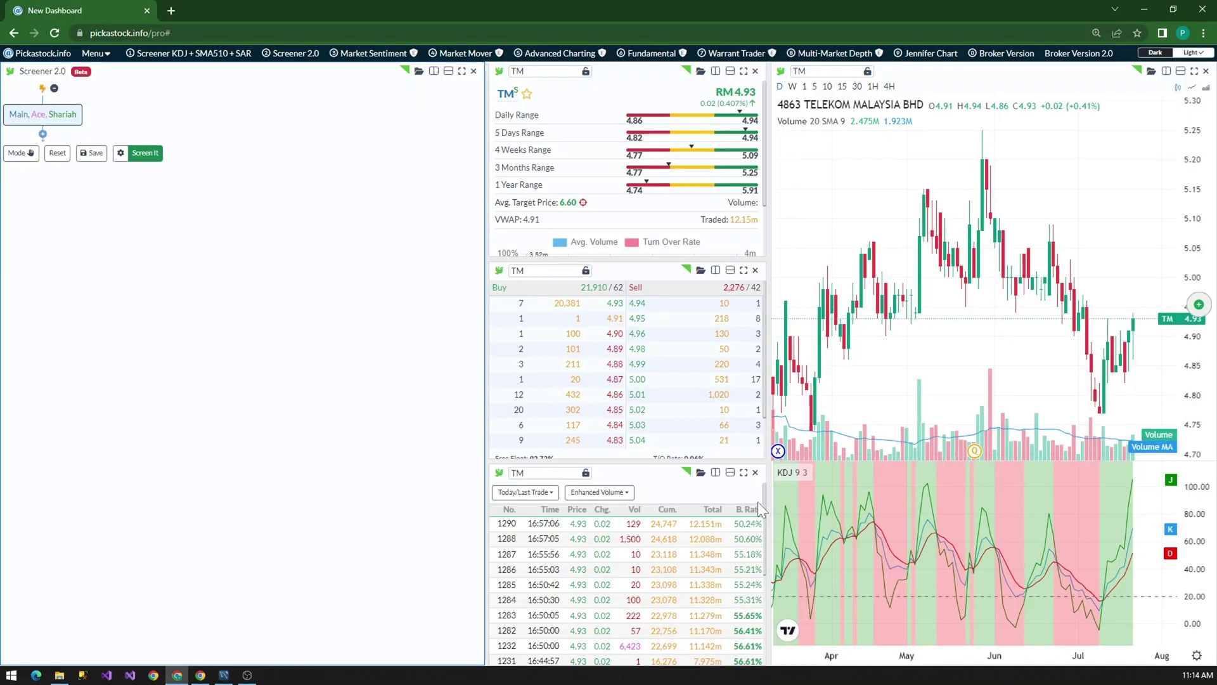
Add a Traded Value criterion with the RM'000 amount changed from 100 to 2000.
left_click(43, 134)
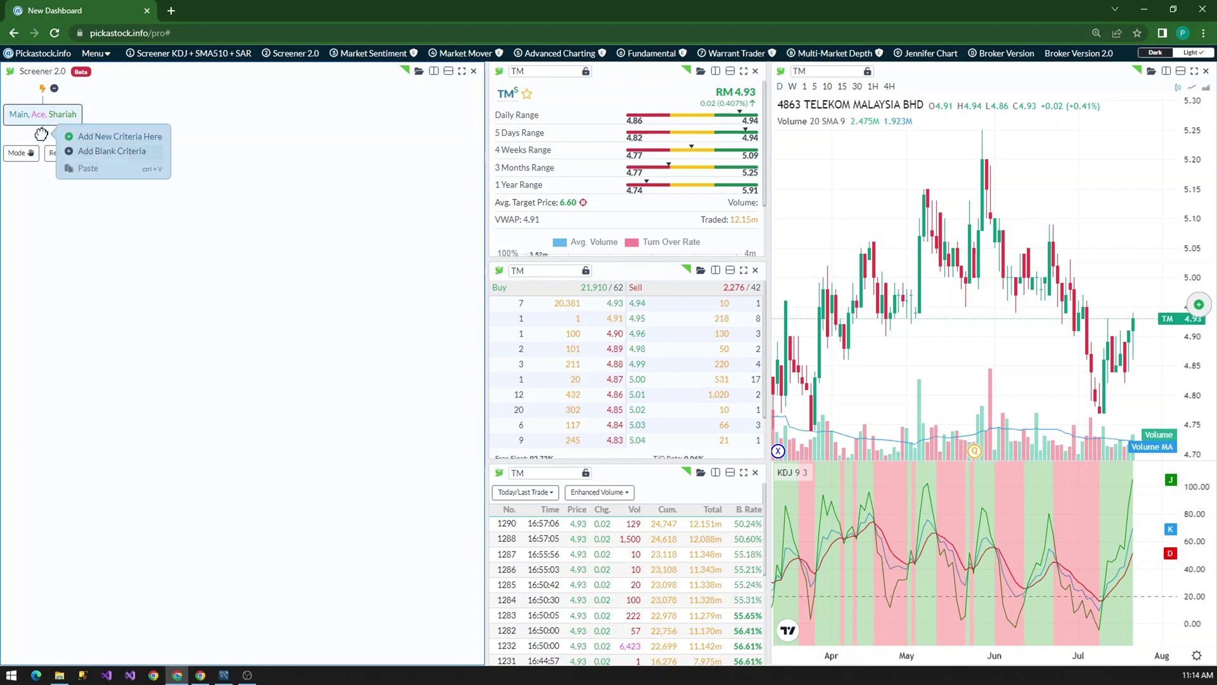
left_click(137, 136)
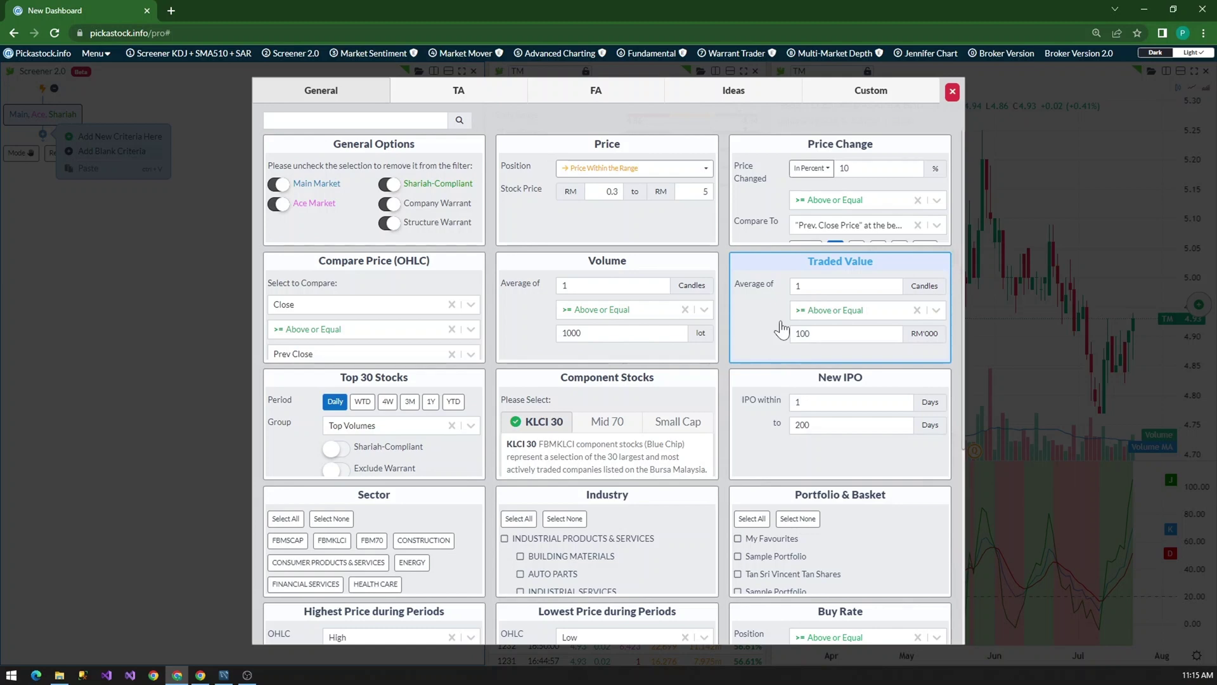
left_click(858, 298)
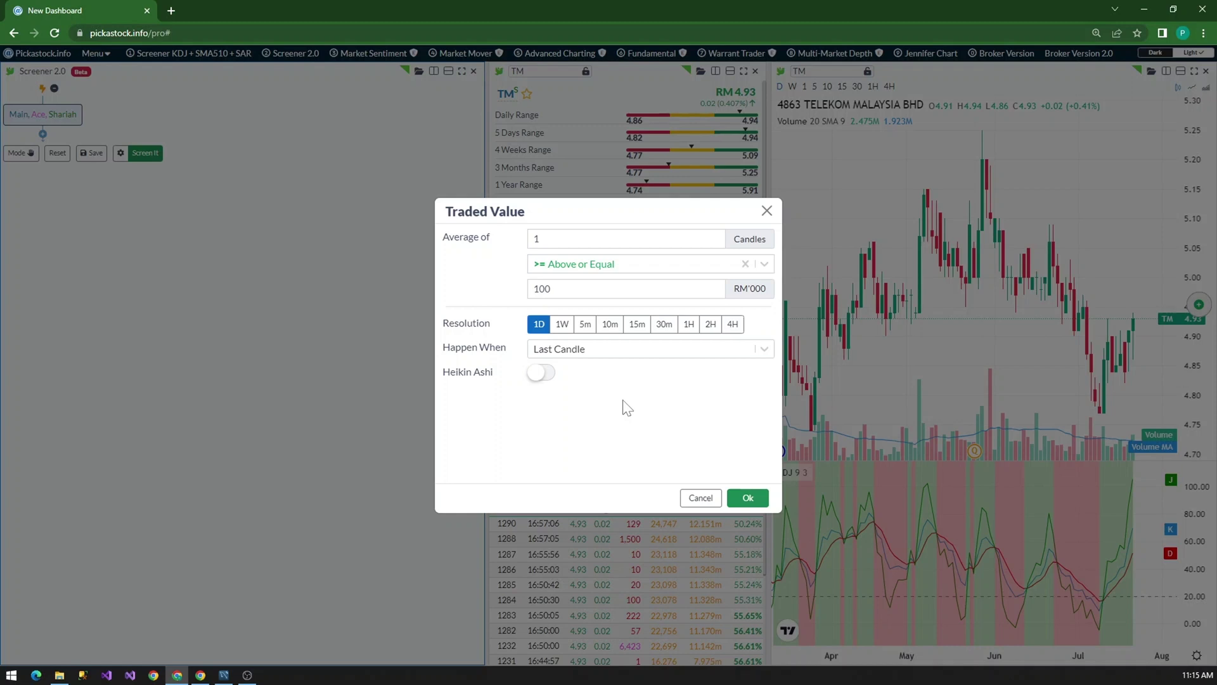
double_click(534, 289)
left_click(534, 288)
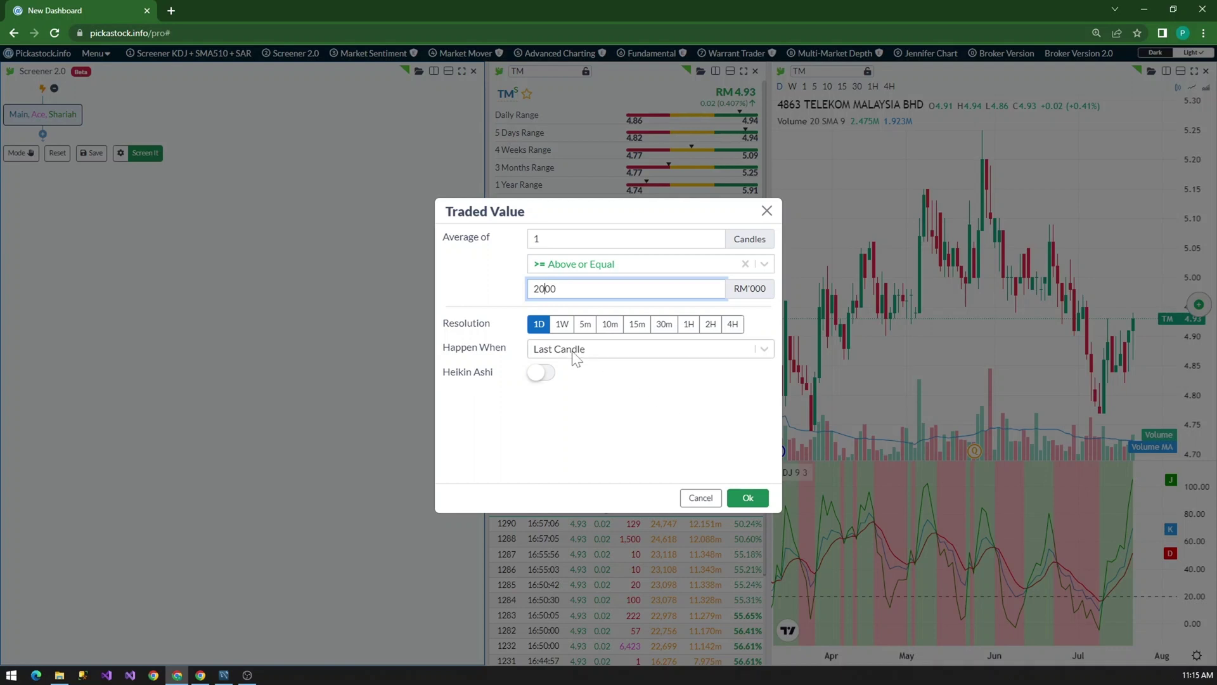
left_click(545, 288)
double_click(545, 288)
key("End")
left_click(674, 425)
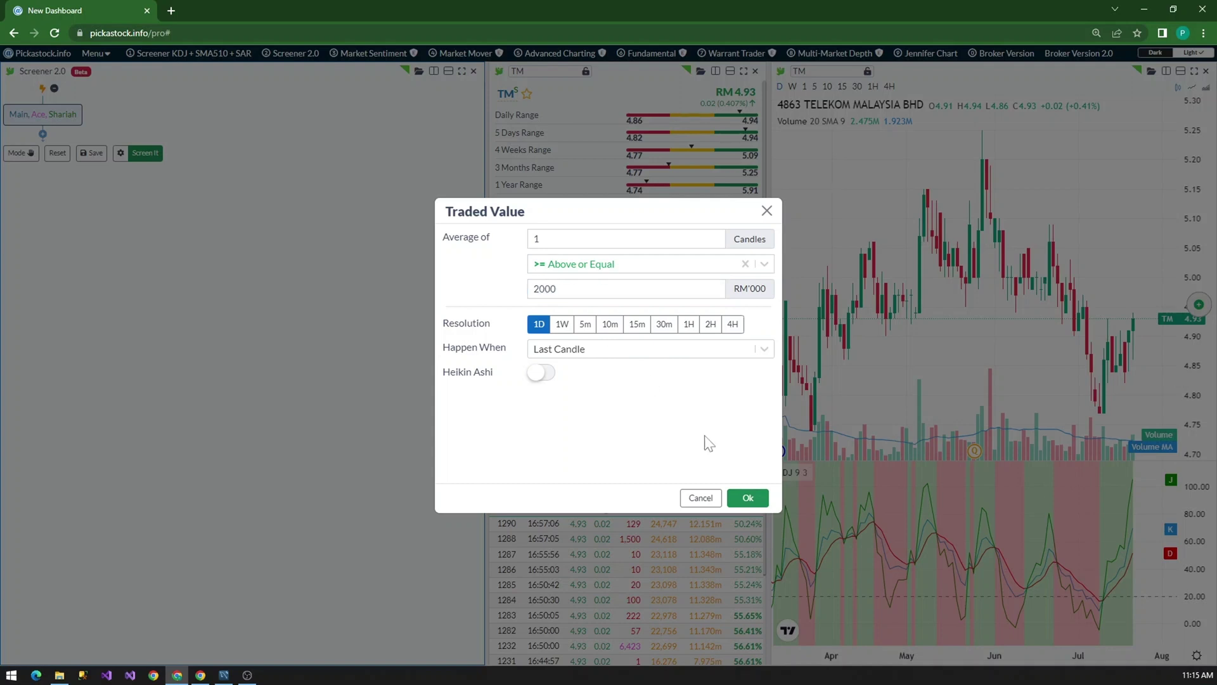
left_click(749, 497)
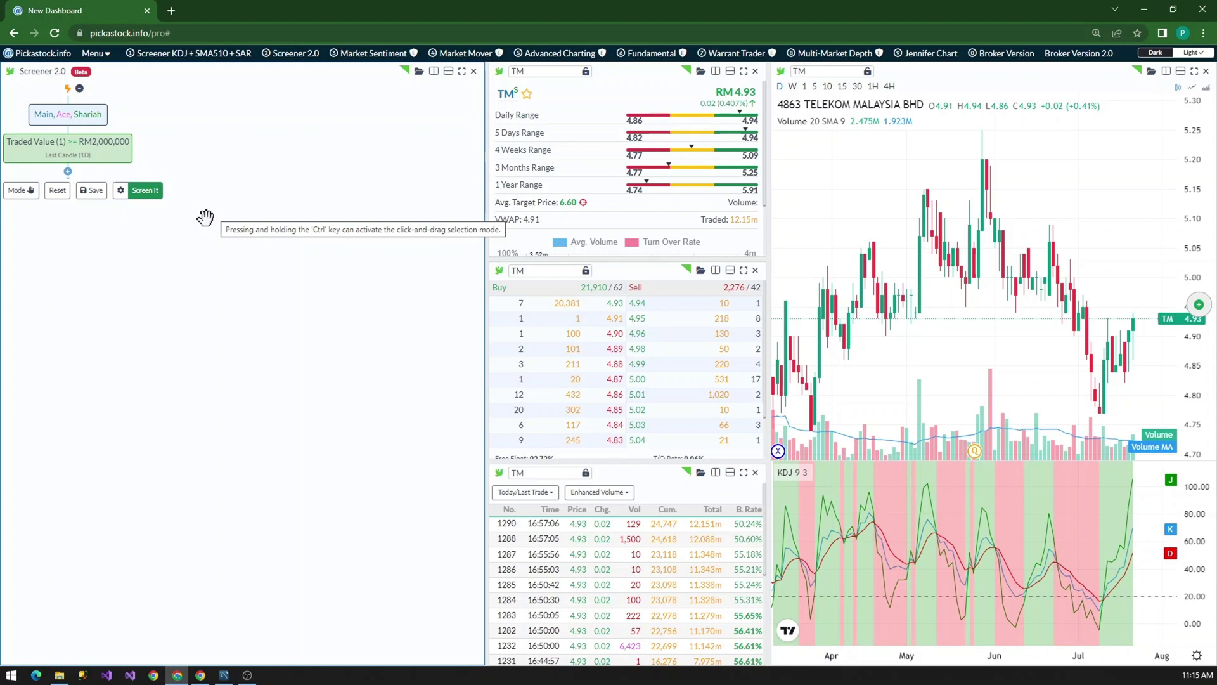
Run Screen It to list the 139 stocks passing the traded value filter.
left_click(148, 198)
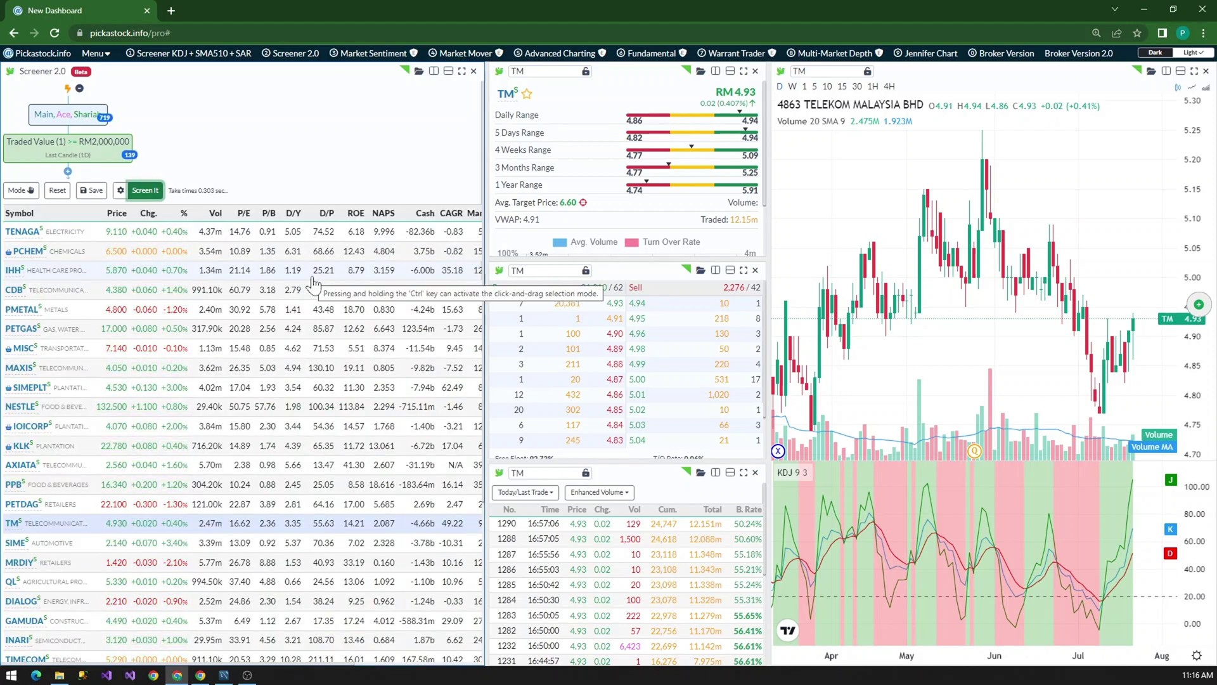
scroll(355, 358, "down", 3)
scroll(355, 358, "up", 3)
scroll(355, 358, "down", 3)
scroll(355, 361, "up", 5)
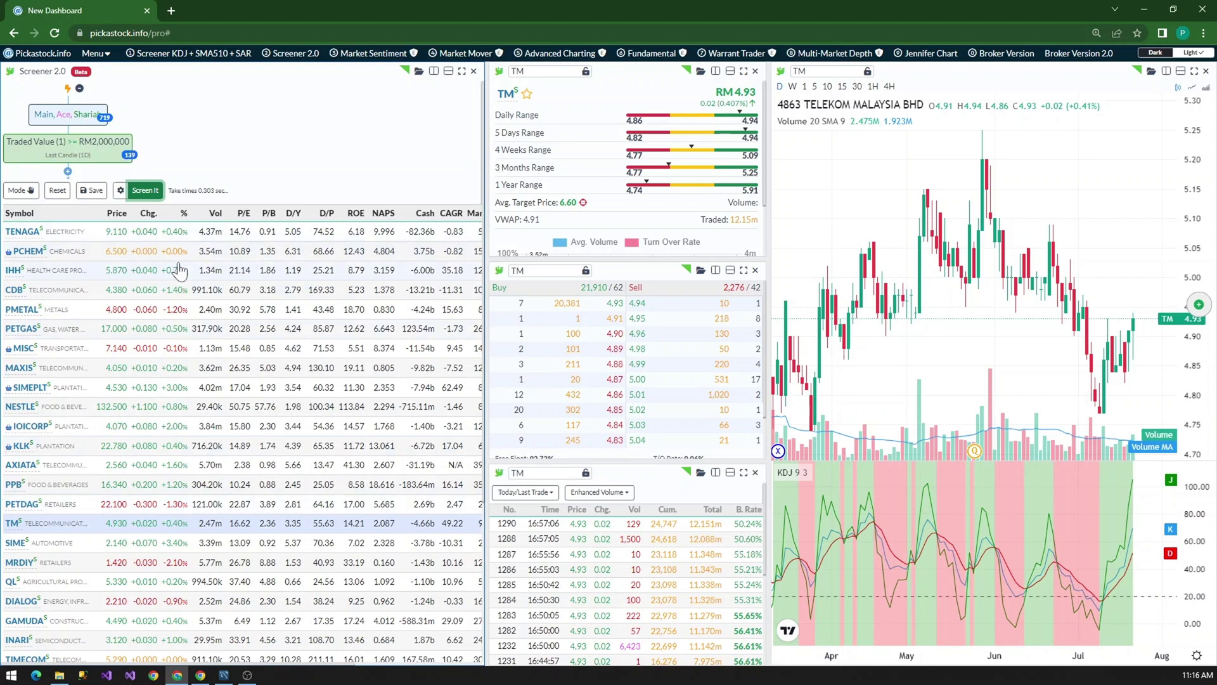
Preview TENAGA, IHH, CDB and finally PMETAL from the results table.
left_click(180, 237)
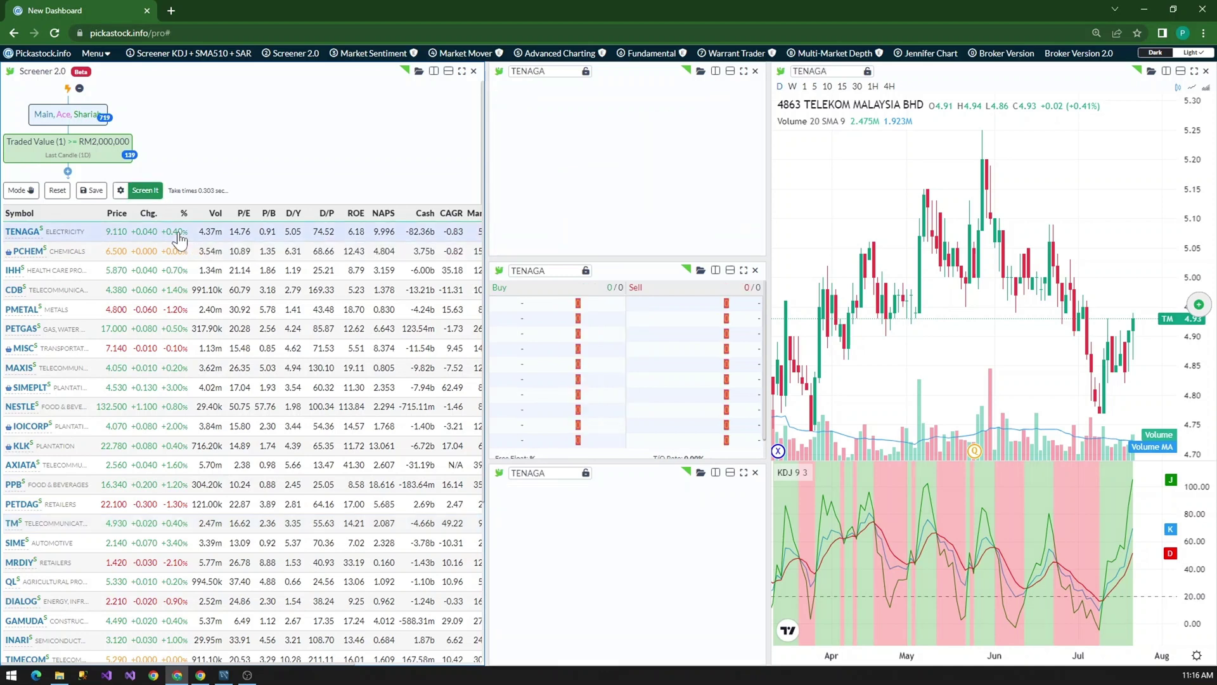
left_click(175, 271)
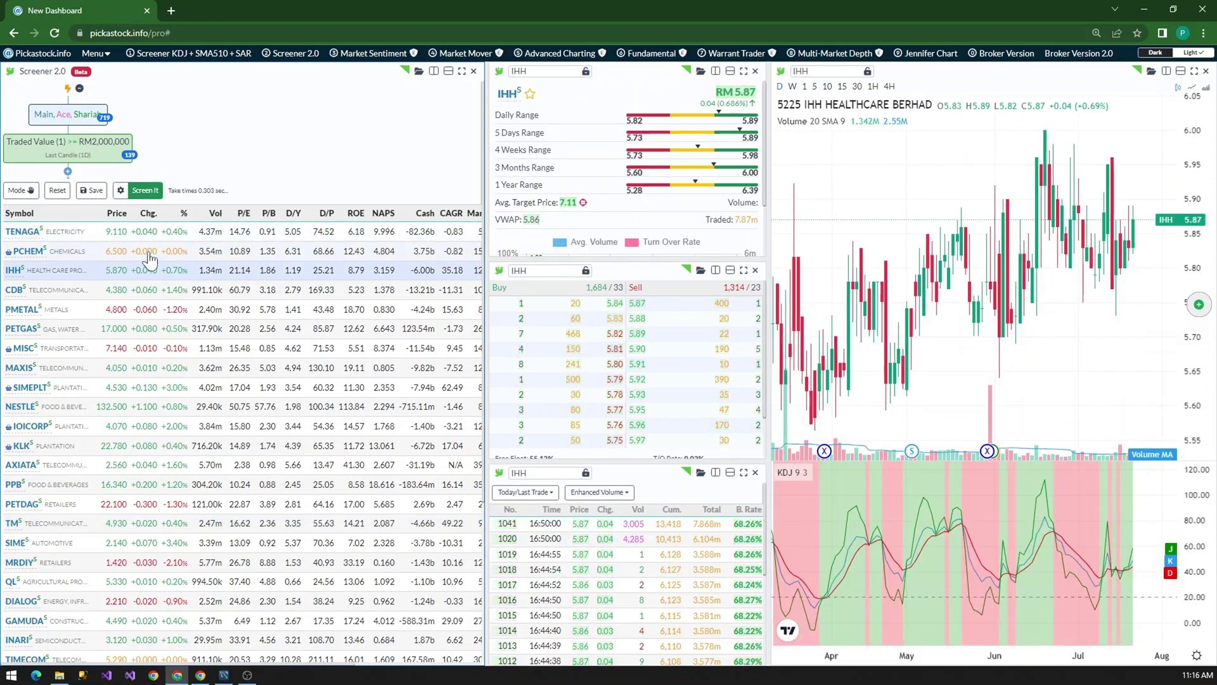
left_click(159, 292)
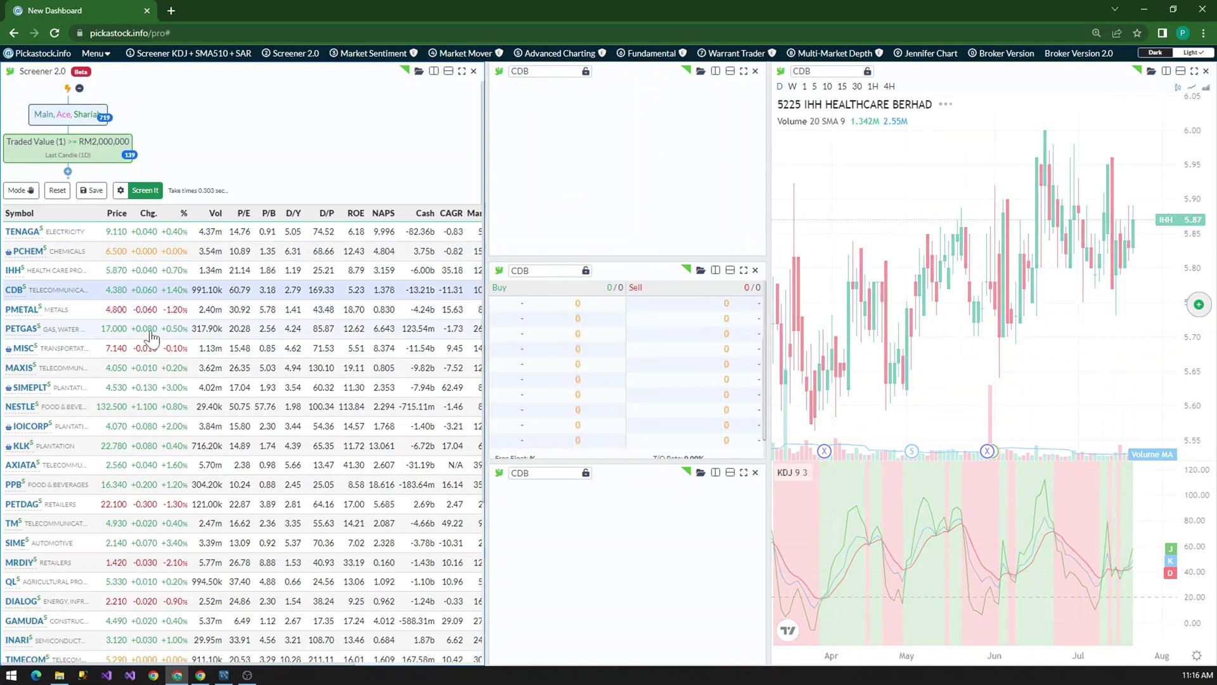
left_click(75, 291)
left_click(74, 309)
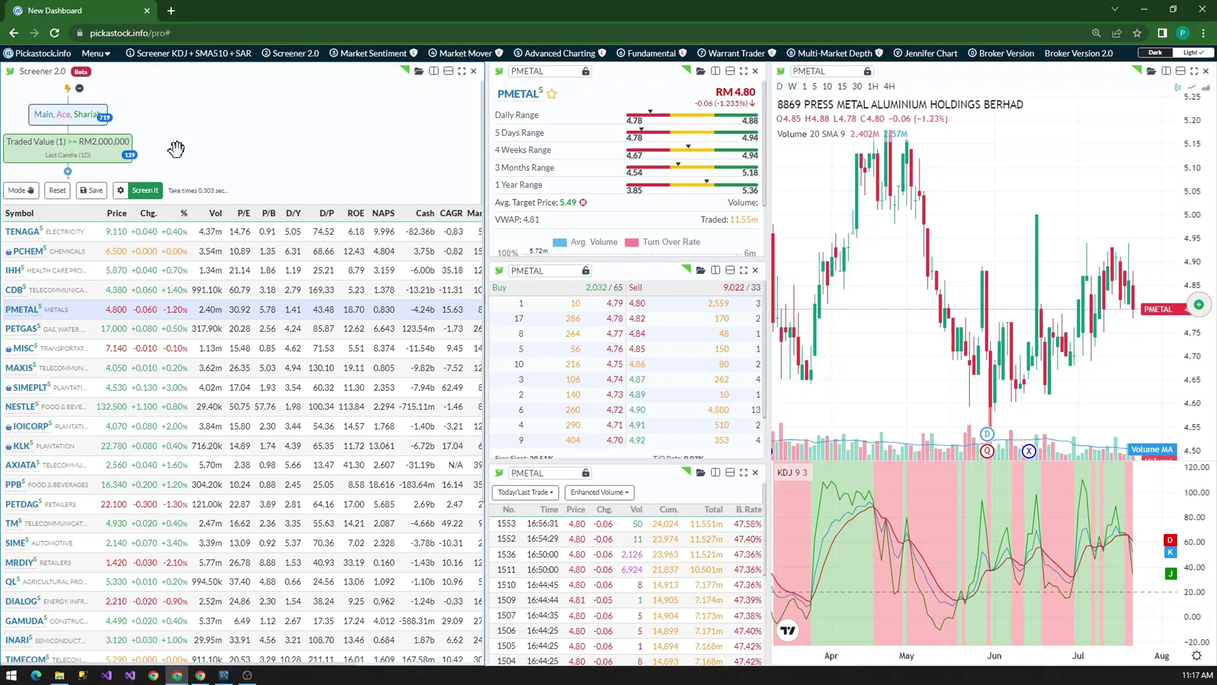
Insert a KDJ (9,3) criterion from the TA tab with Signal set to Turn Green.
left_click(68, 171)
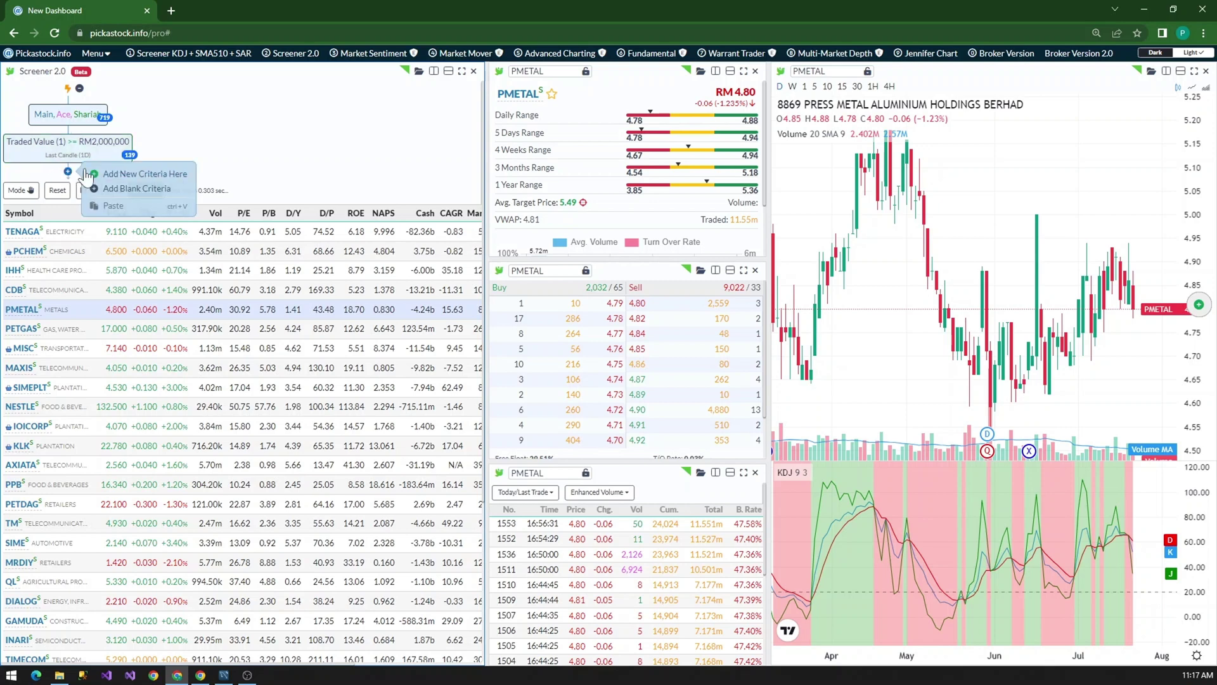
left_click(136, 180)
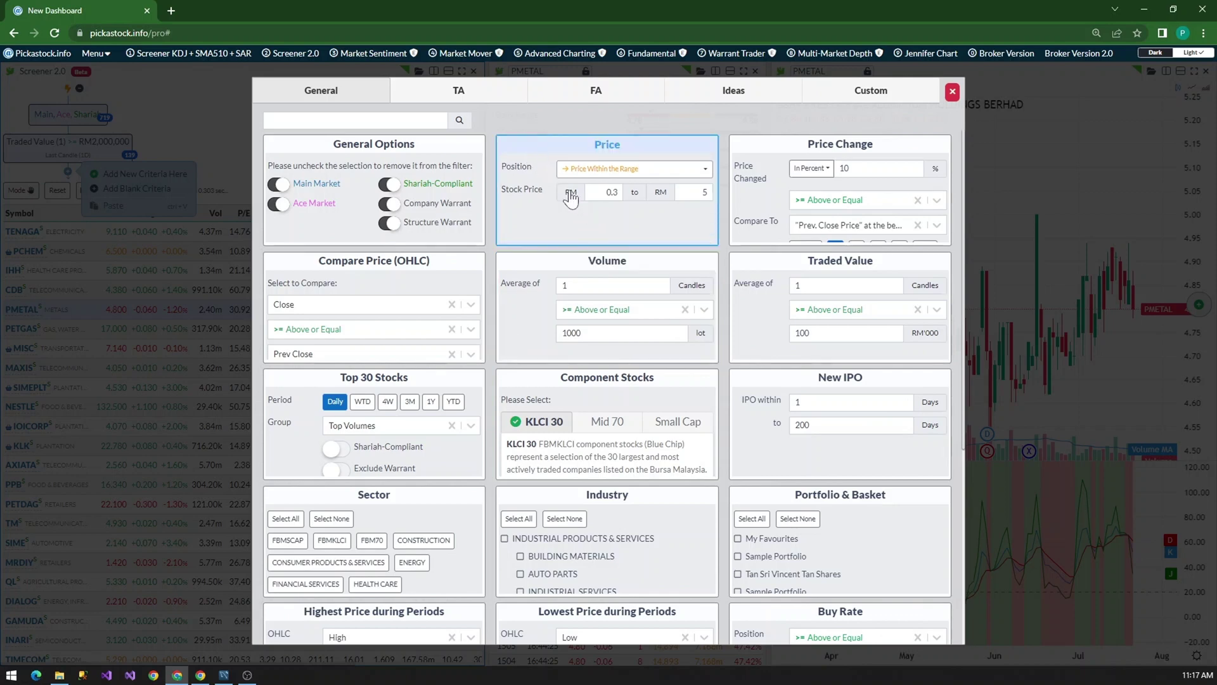
left_click(482, 100)
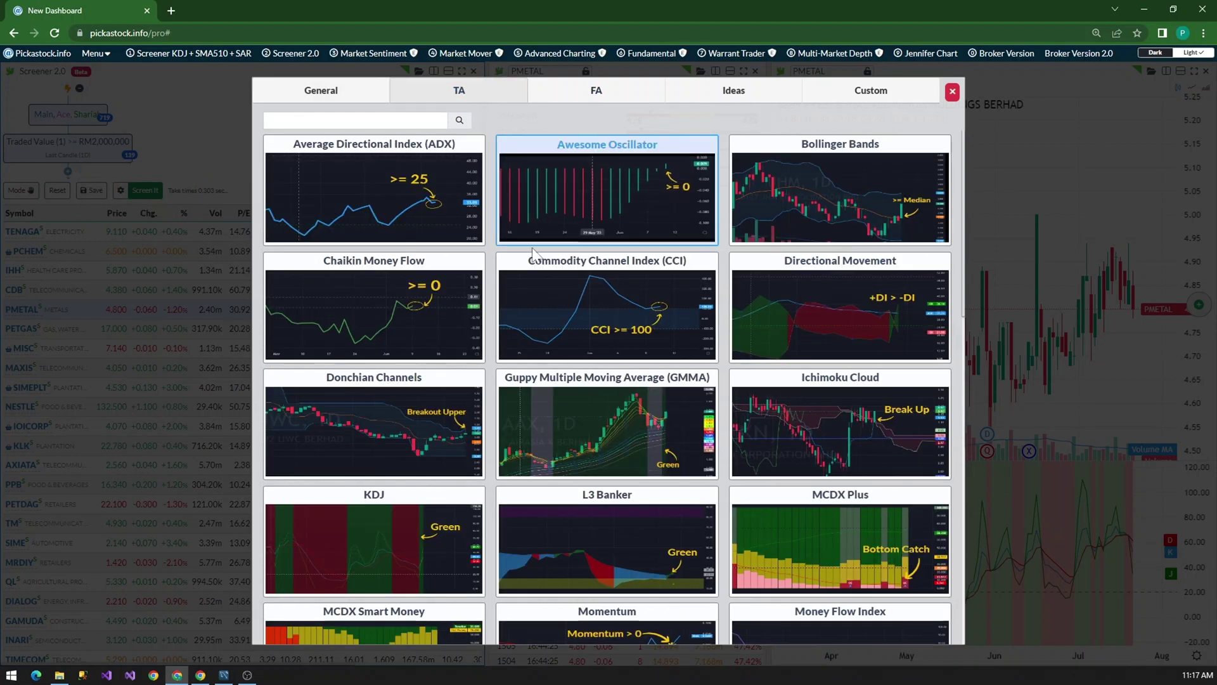
scroll(589, 228, "down", 2)
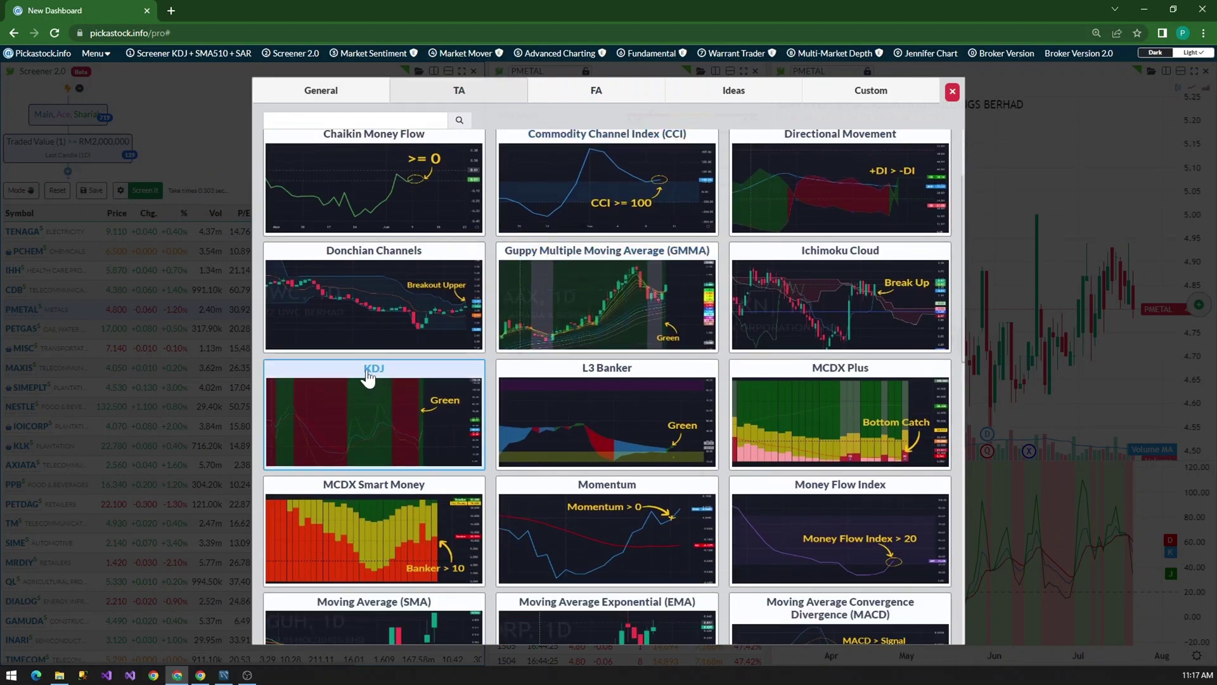
left_click(388, 422)
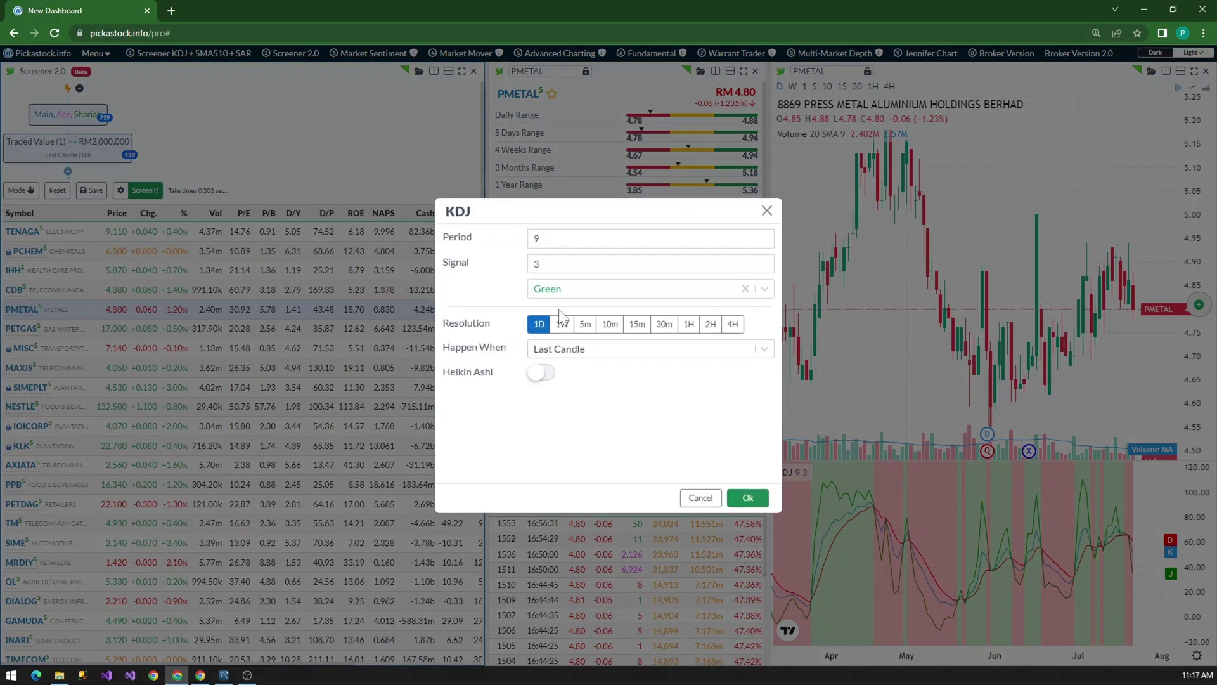
left_click(578, 292)
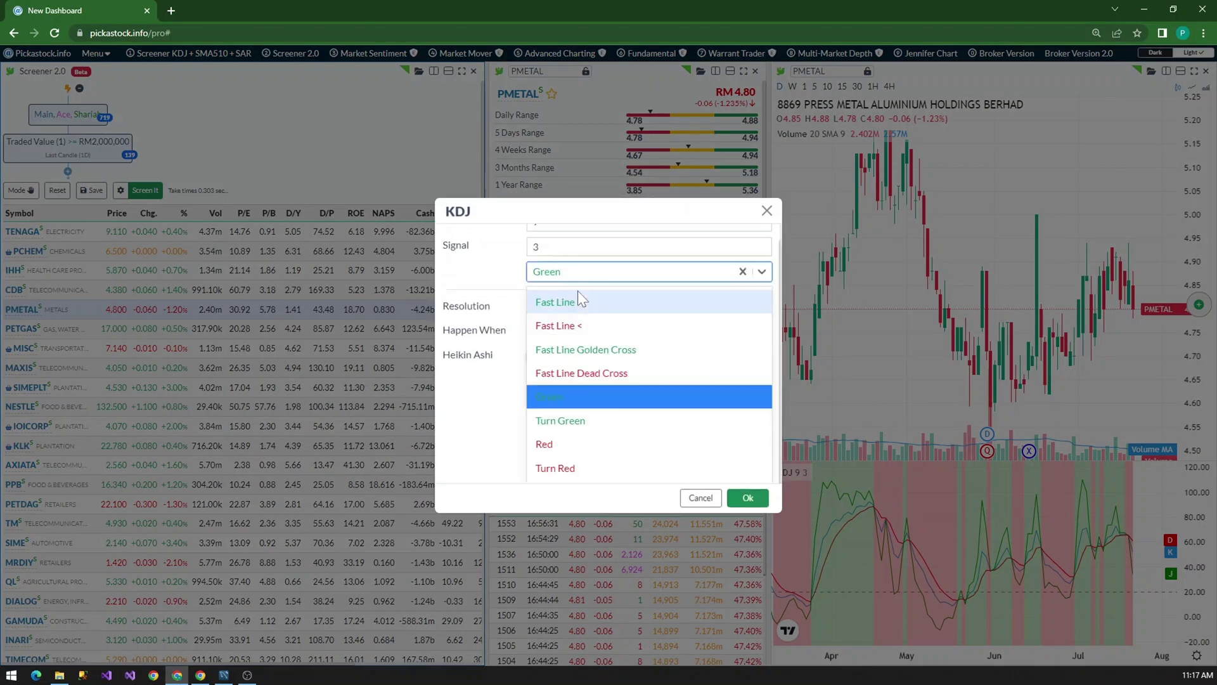
left_click(567, 421)
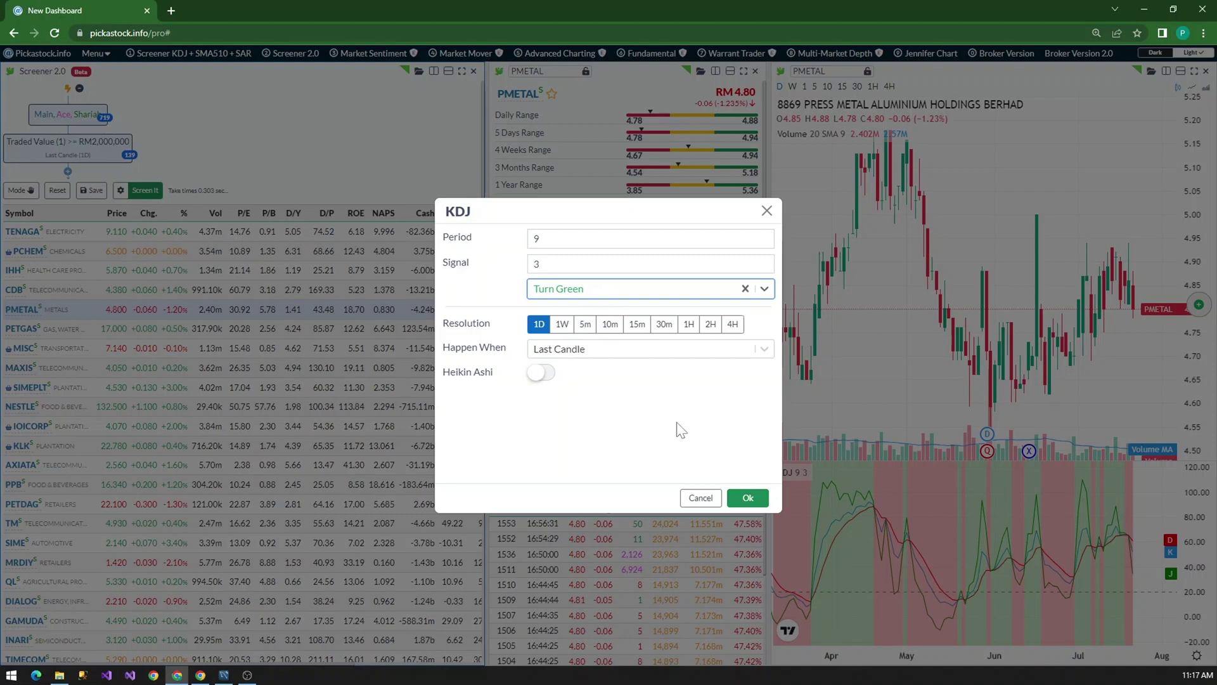
left_click(748, 498)
left_click(298, 160)
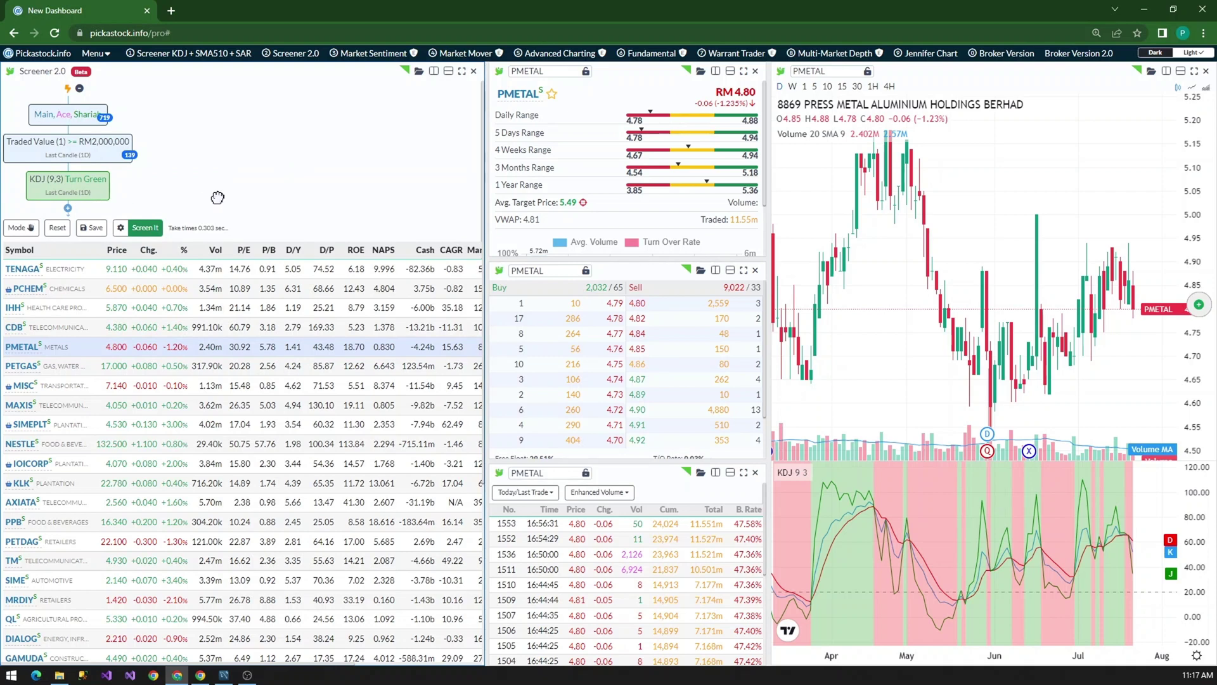
Rerun Screen It to get 10 stocks, then preview NESTLE, AXIATA and SIME.
left_click(145, 227)
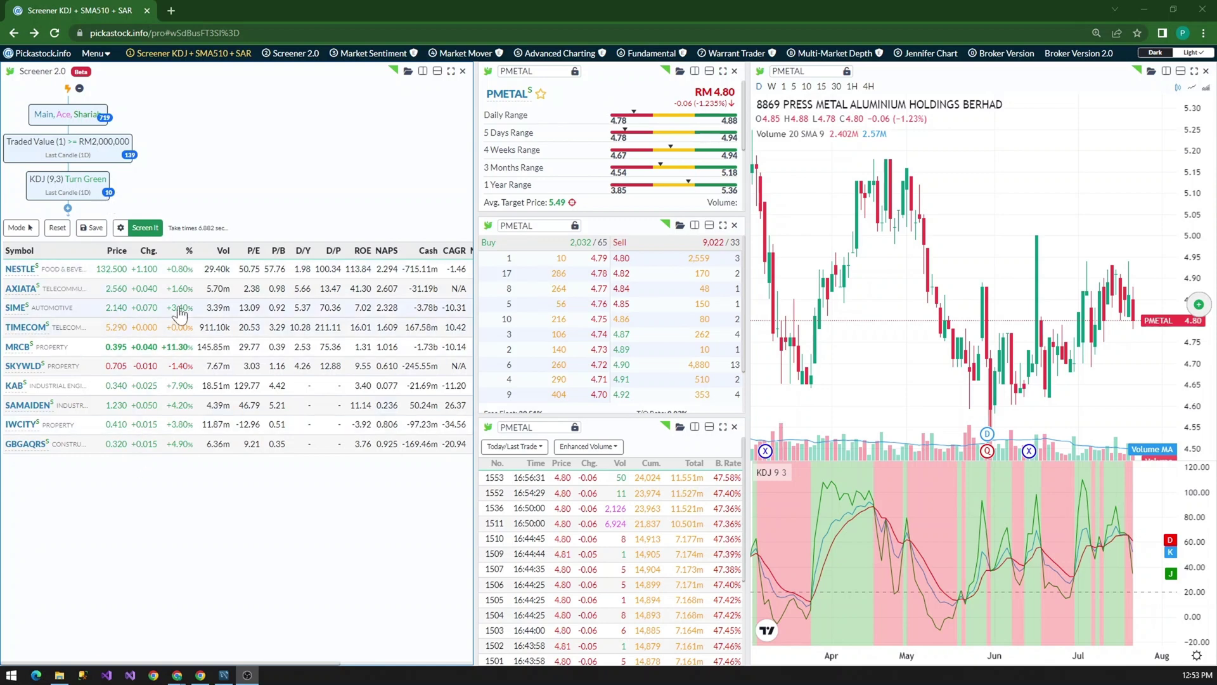
left_click(215, 271)
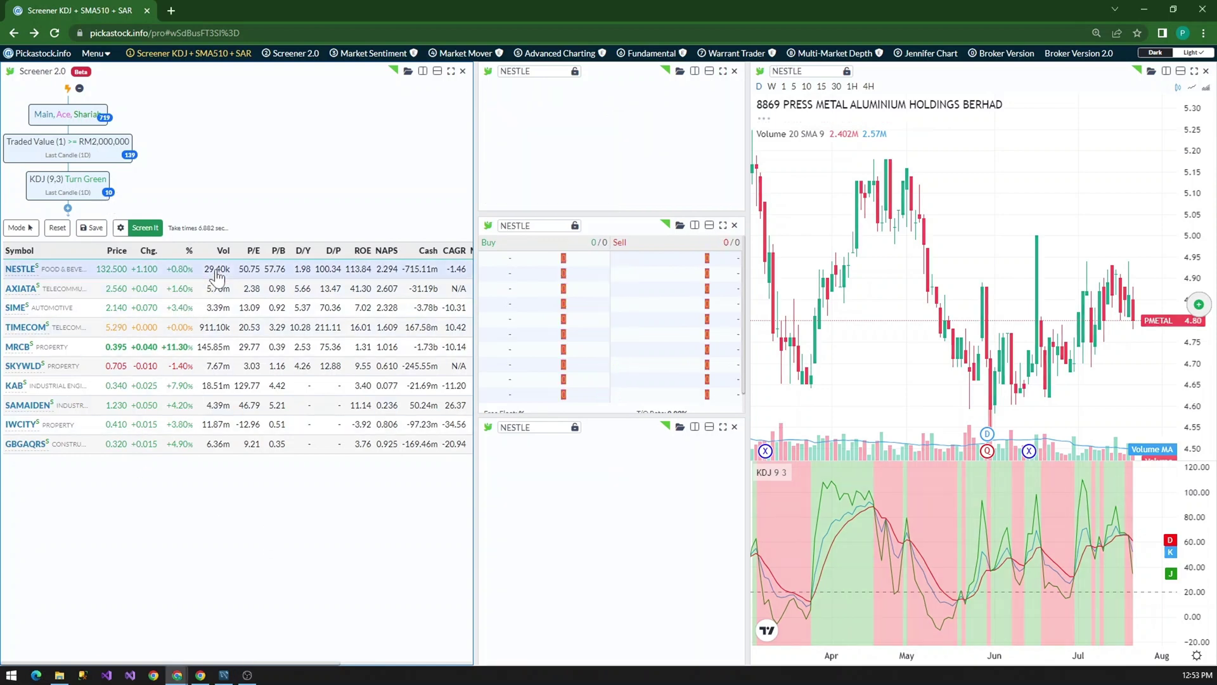
left_click(214, 290)
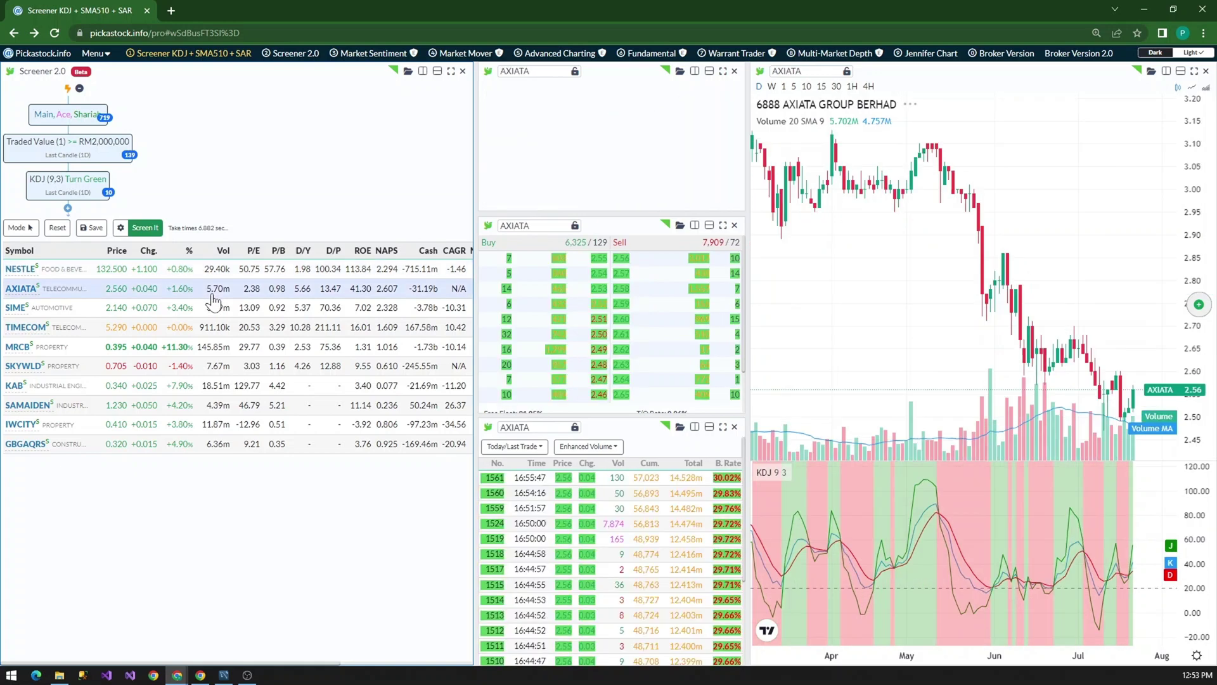
left_click(211, 308)
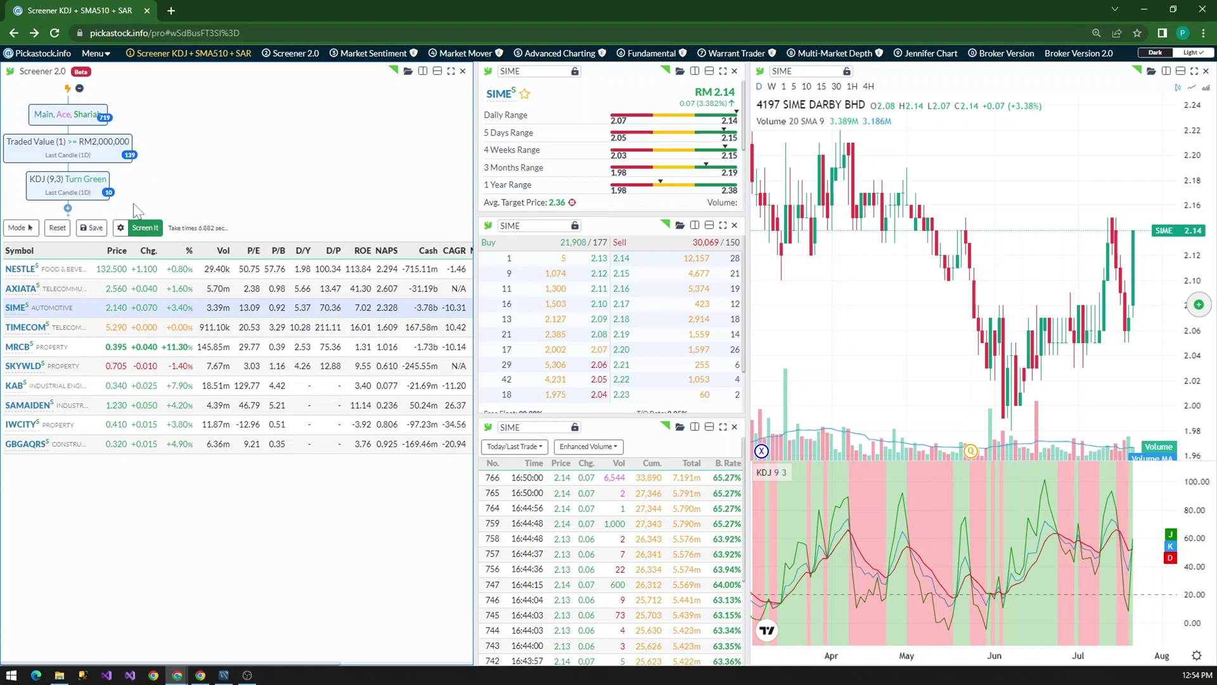
Add an OR branch beside the KDJ node and open its criteria menu.
right_click(80, 195)
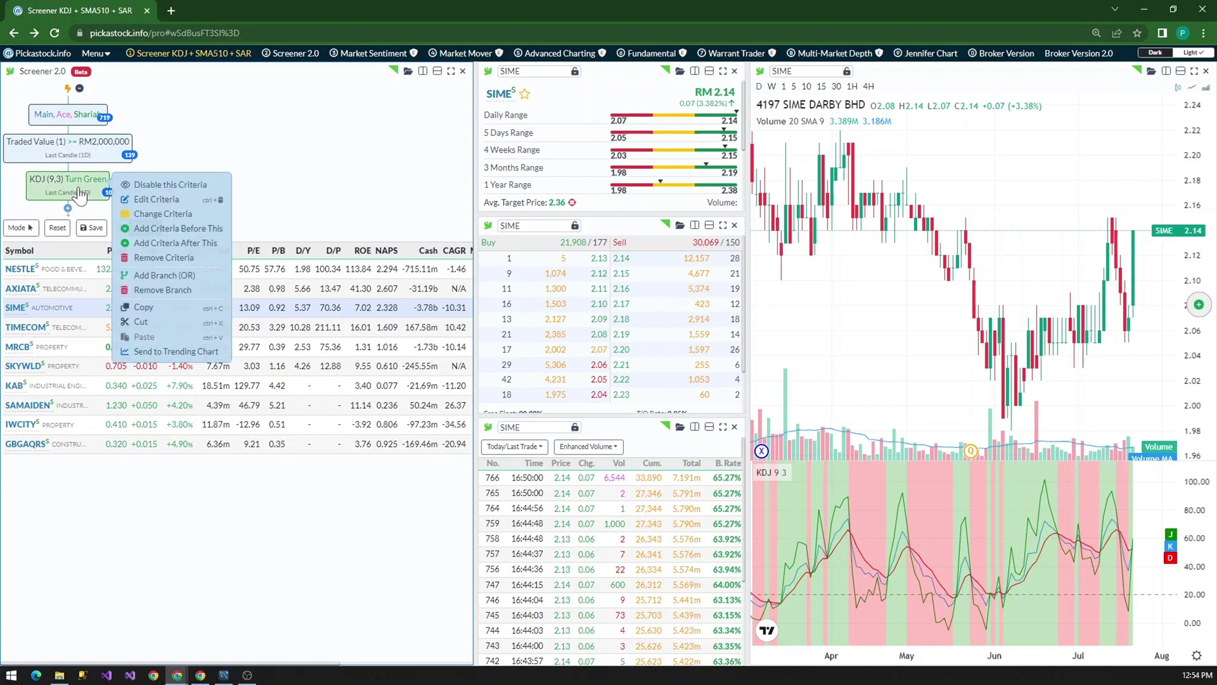
left_click(162, 276)
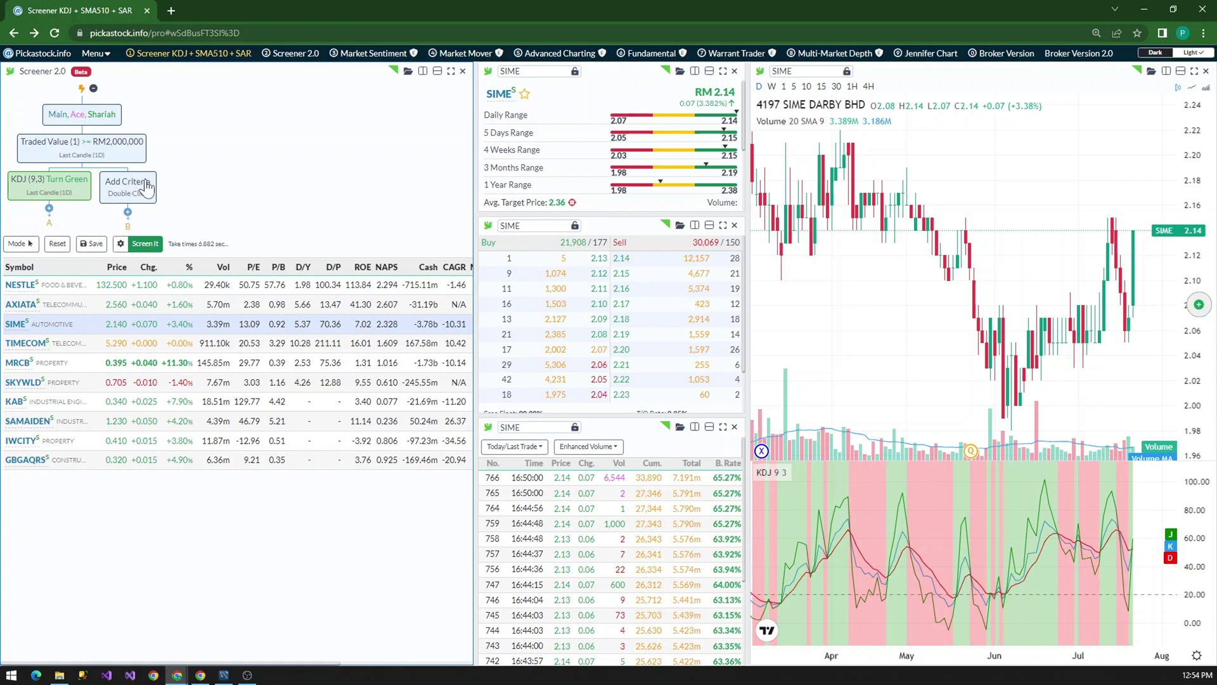
right_click(141, 202)
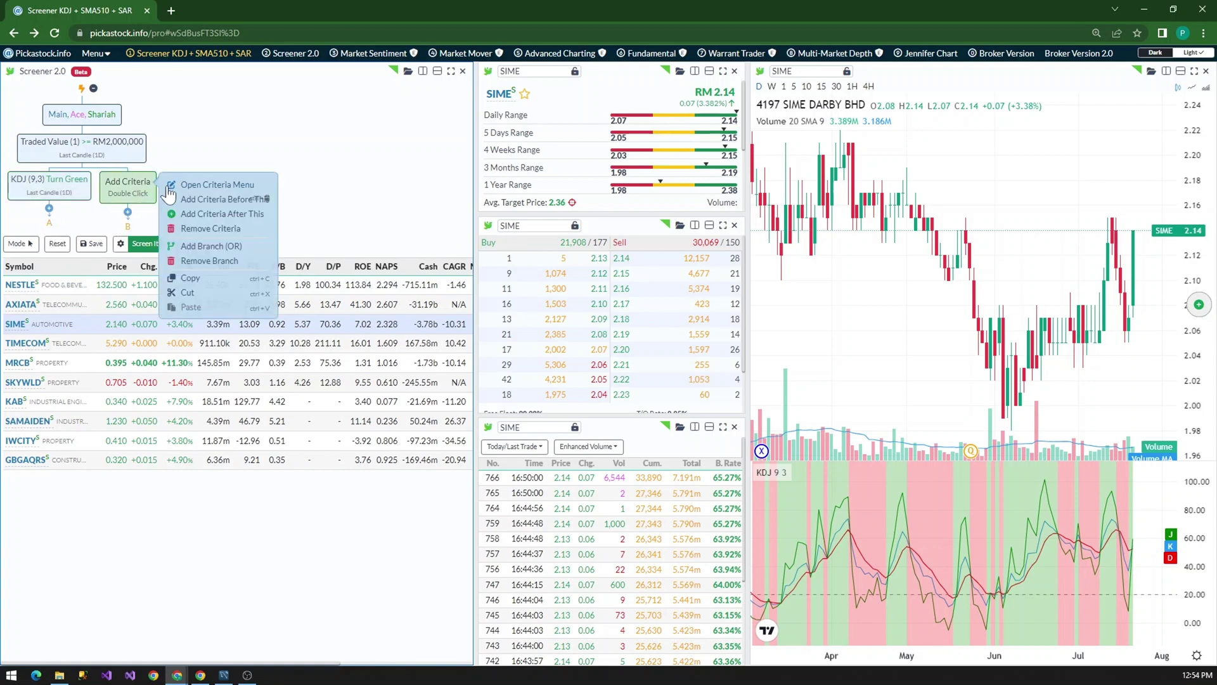
left_click(195, 184)
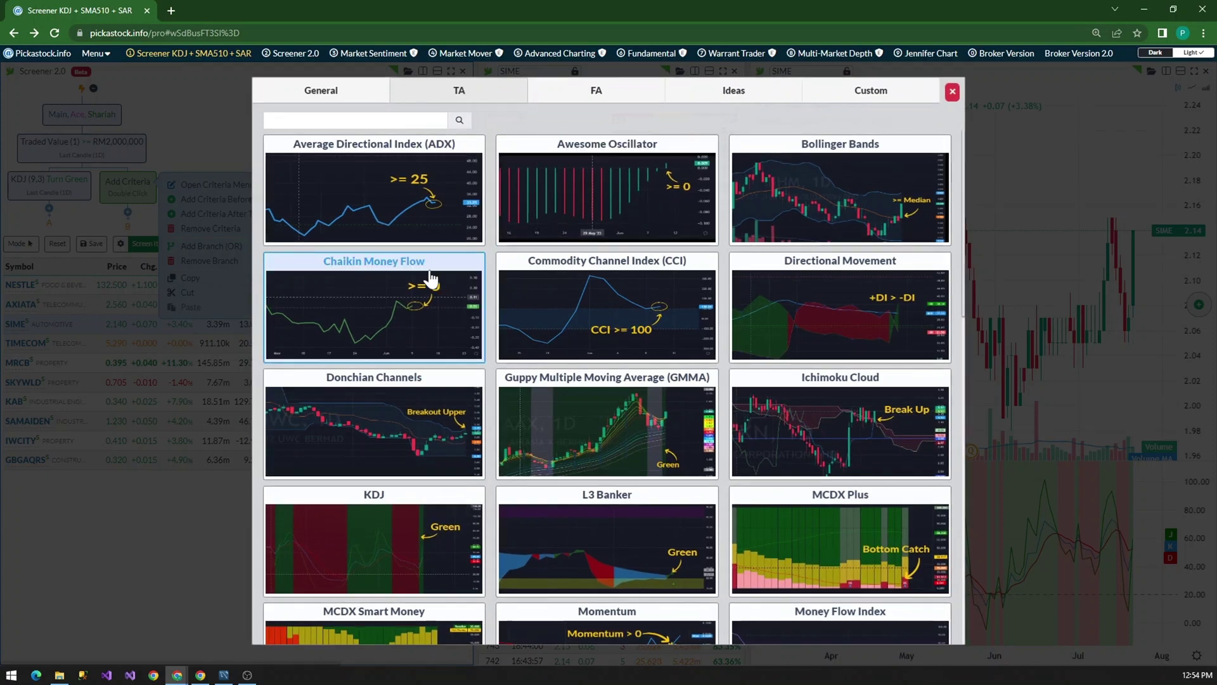
Filter the indicator picker by searching for 'sma'.
scroll(544, 353, "down", 4)
scroll(584, 353, "down", 3)
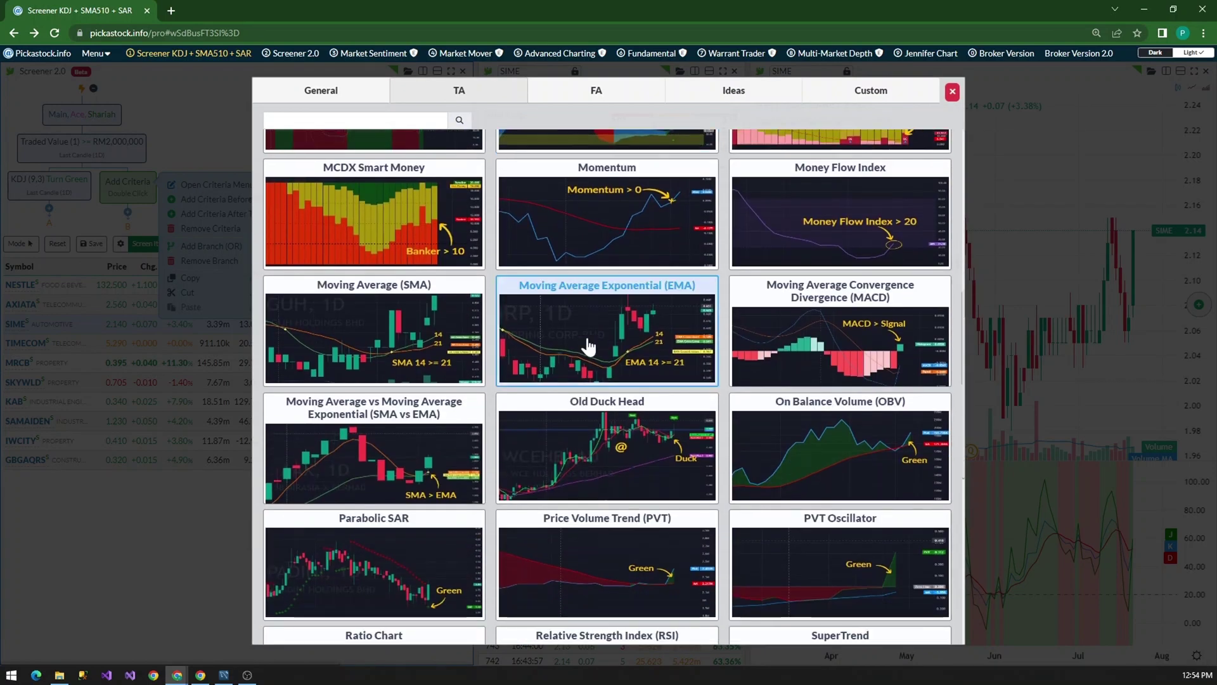
scroll(589, 348, "down", 3)
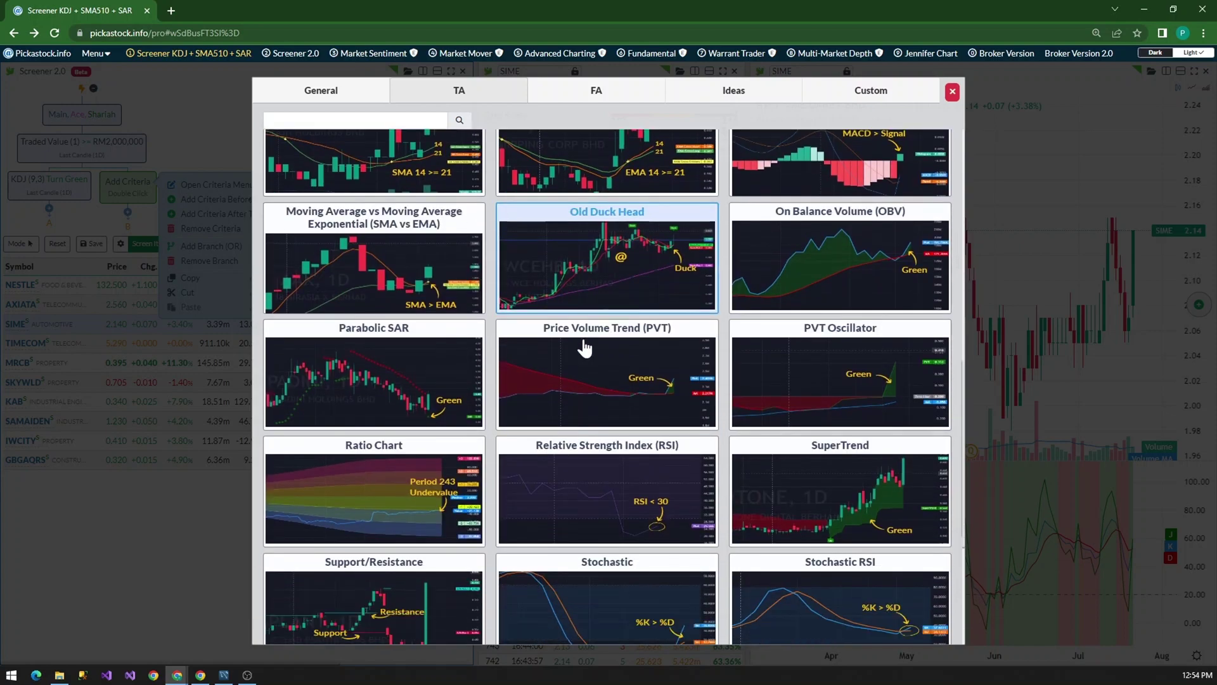
scroll(583, 347, "up", 12)
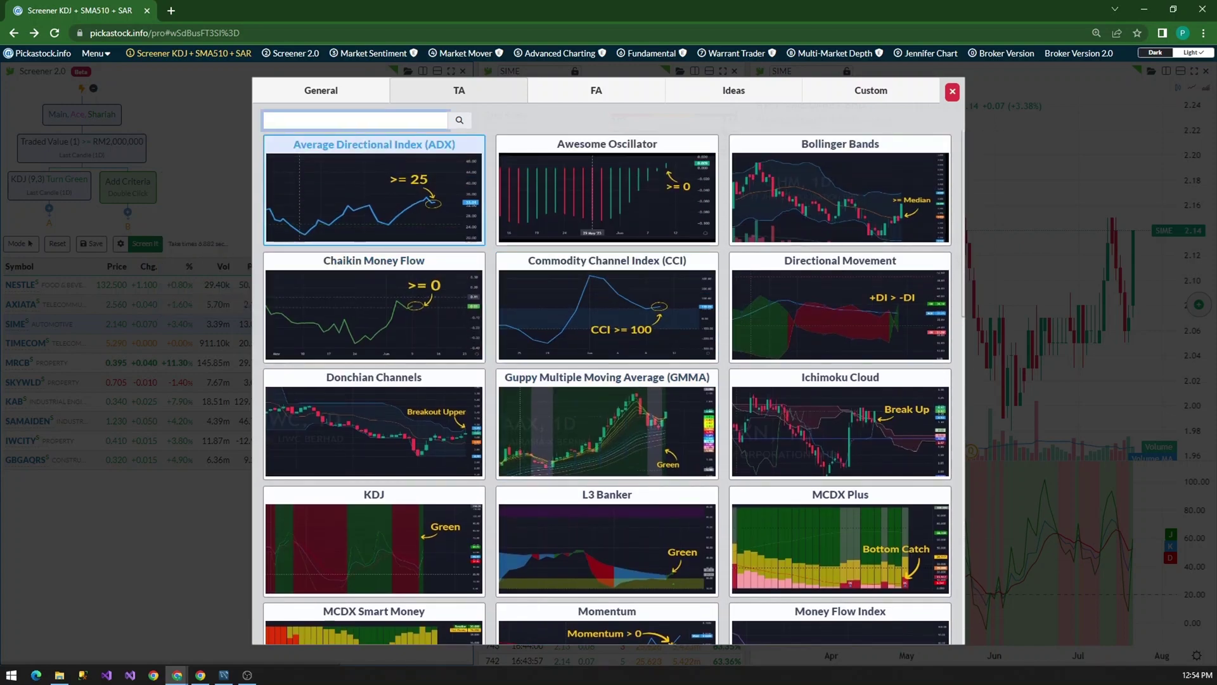
type("sma")
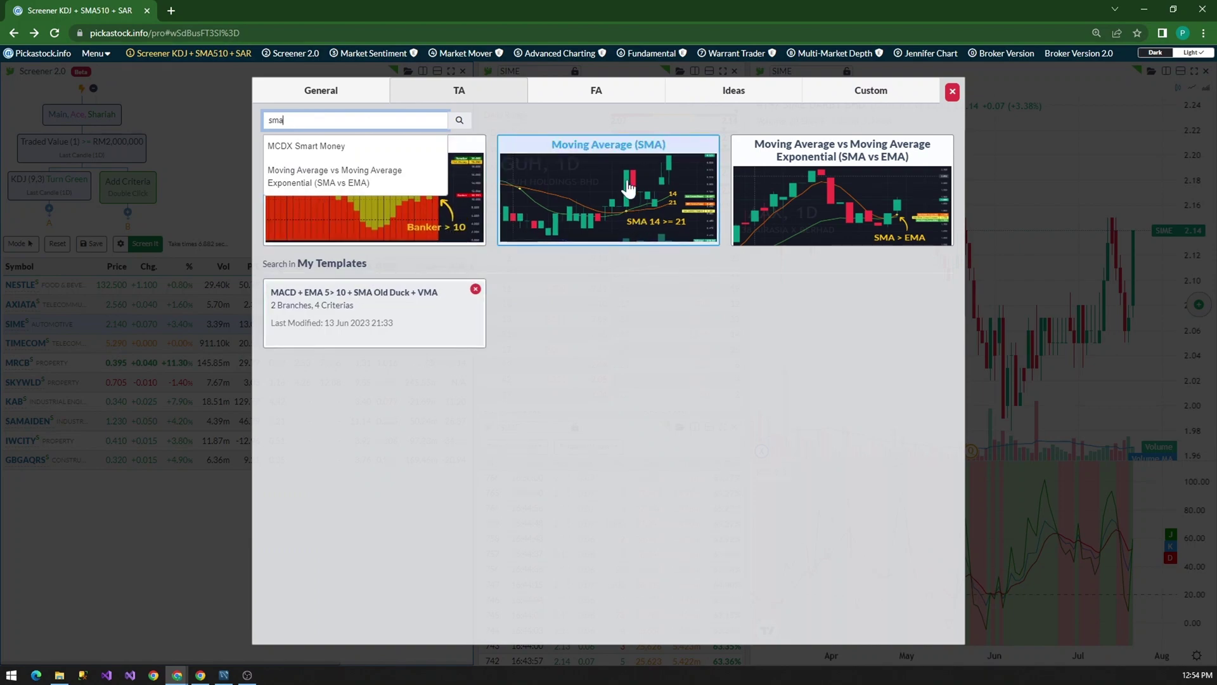
Pick Moving Average (SMA) with Fast Period 5, Above or Equal, and Slow Period 10.
left_click(633, 217)
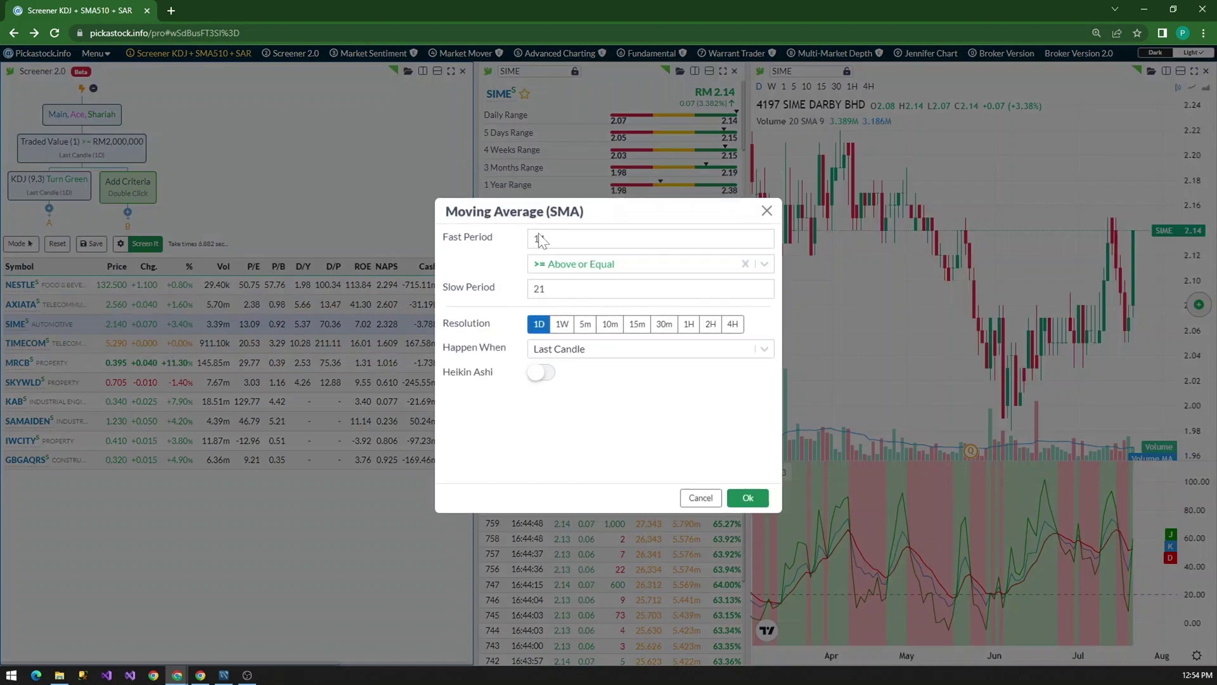
double_click(539, 238)
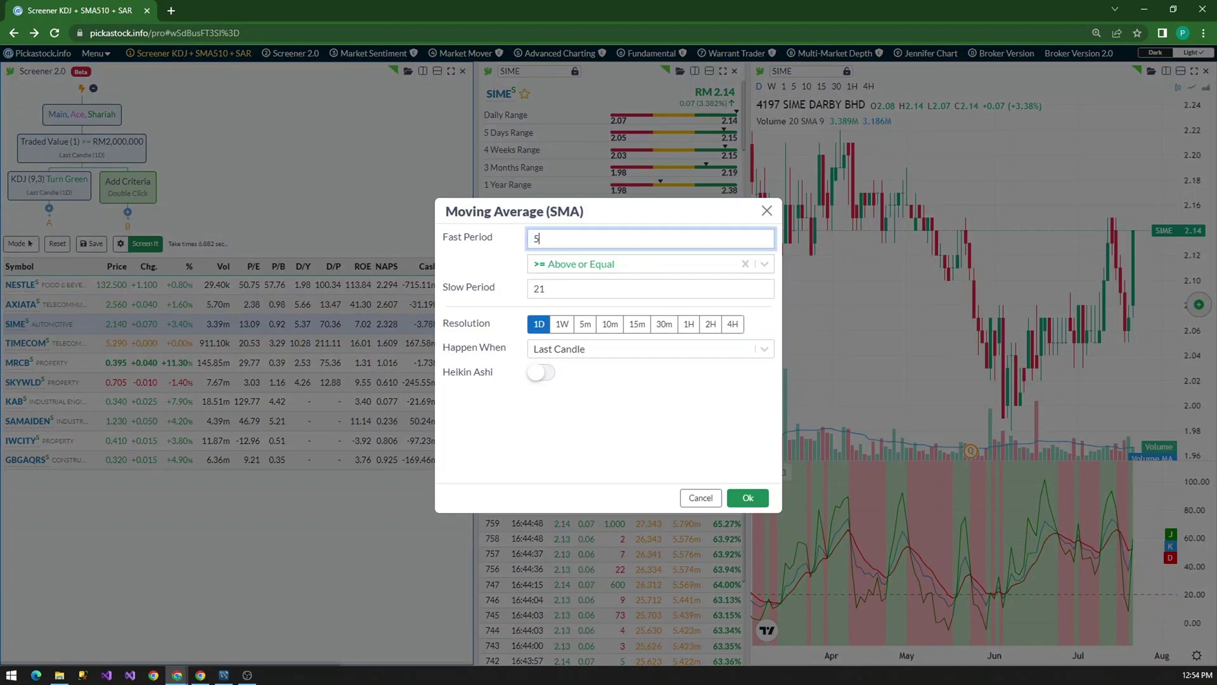
key("Tab")
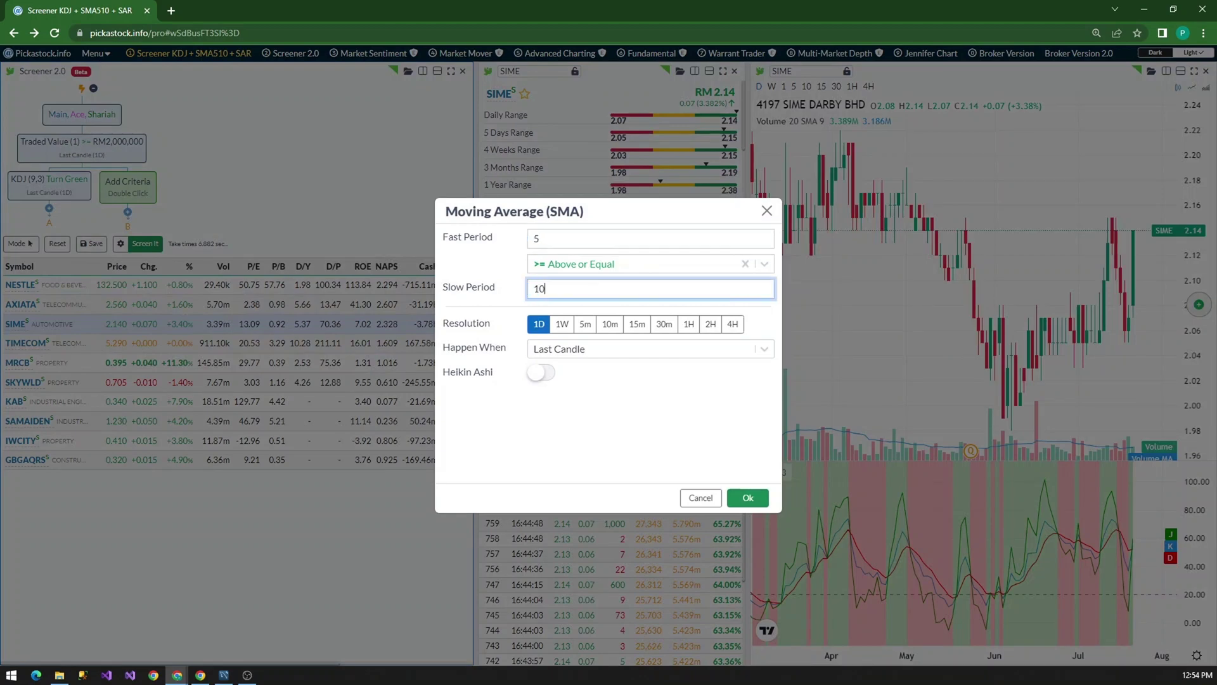
left_click(577, 264)
left_click(578, 267)
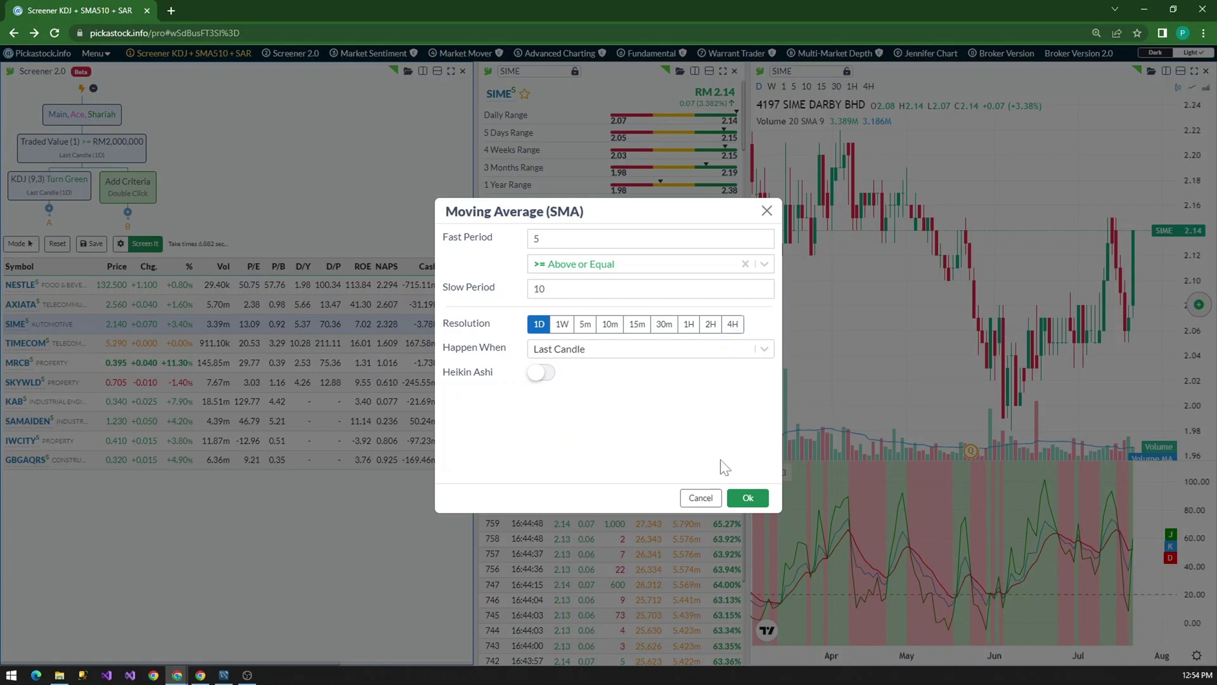
Add the SMA 5 >= SMA 10 node as branch B and run the screen.
left_click(748, 498)
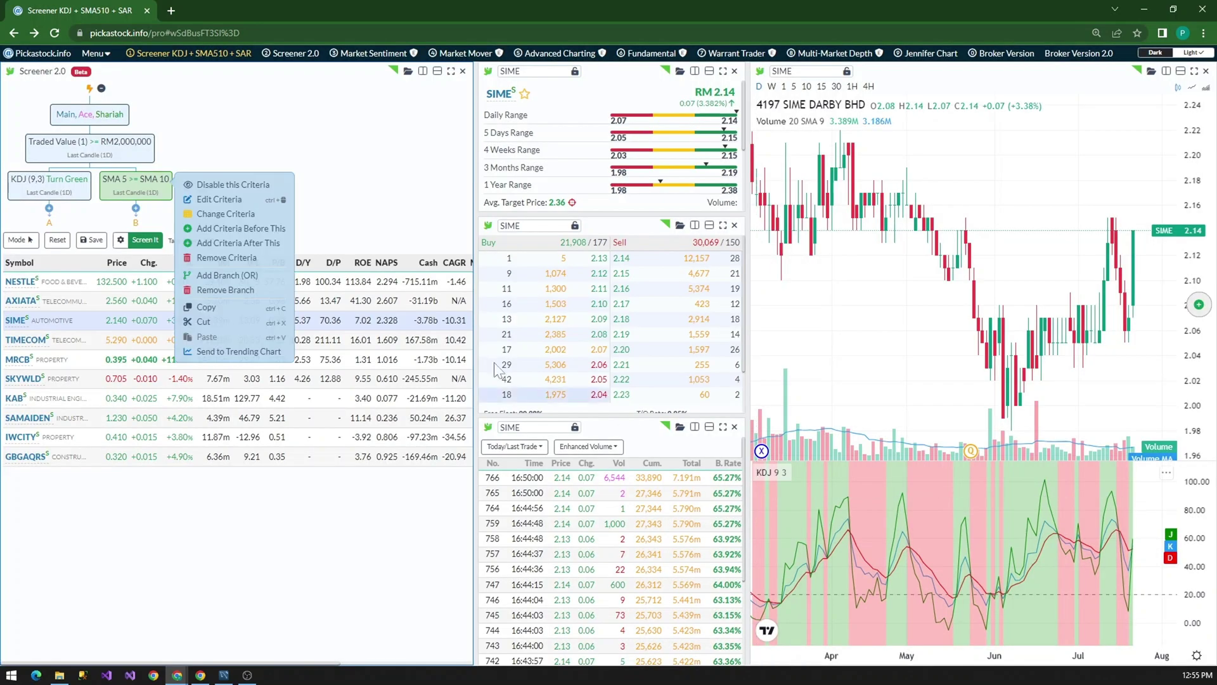
left_click(389, 211)
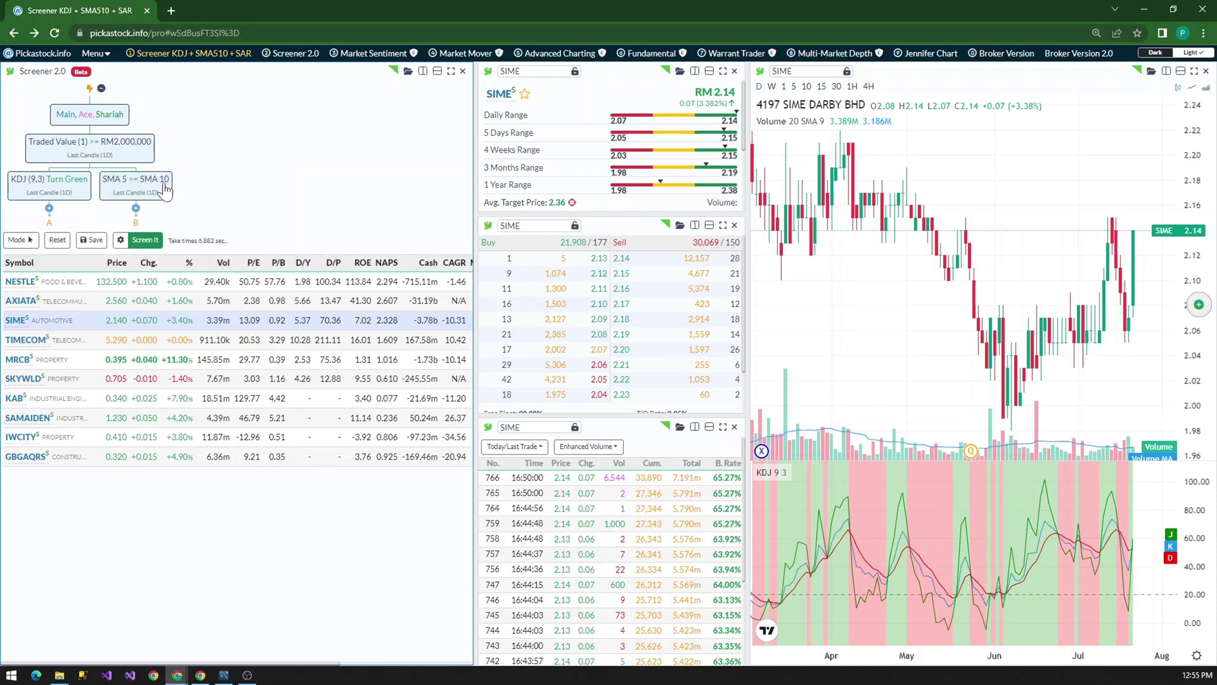
left_click(147, 245)
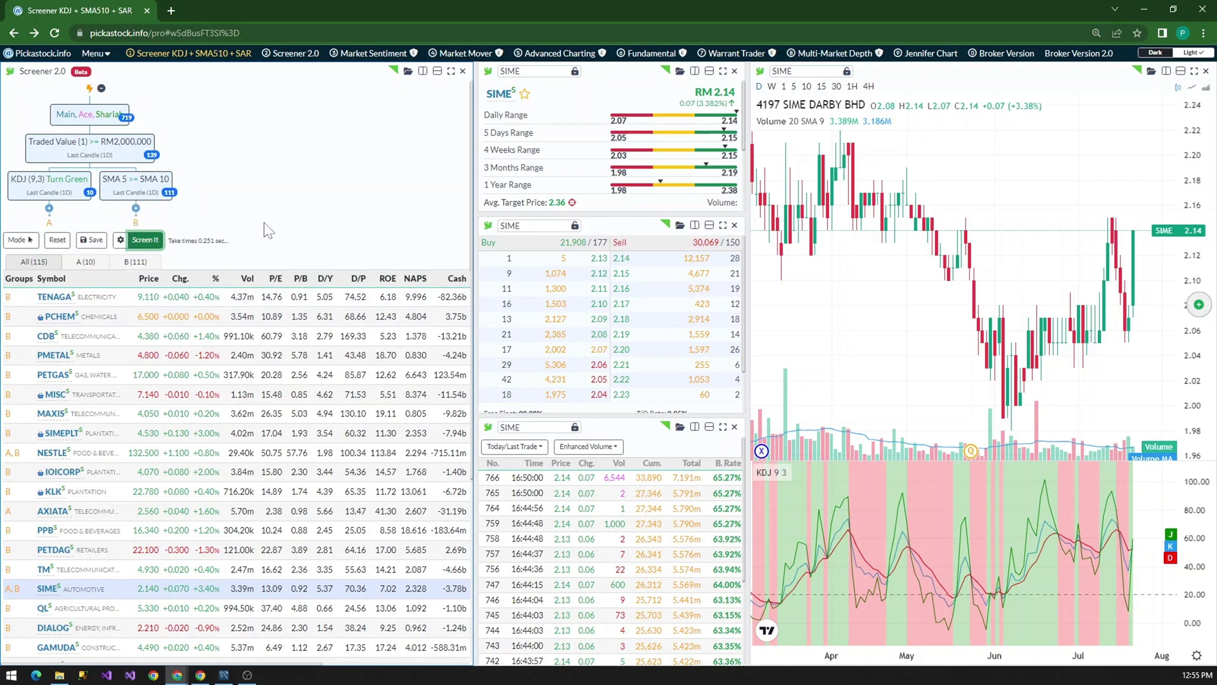
Enlarge the page and load TENAGA into all linked panels.
key("ctrl+plus")
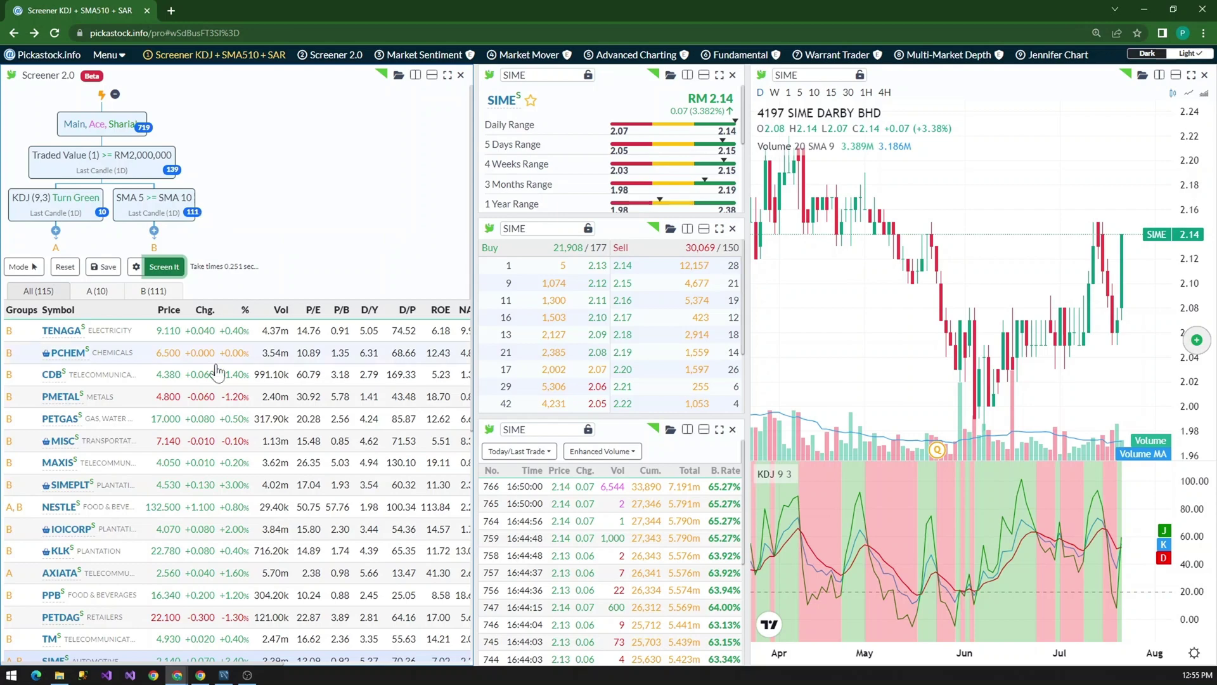
scroll(218, 370, "down", 5)
scroll(219, 370, "up", 5)
left_click(228, 335)
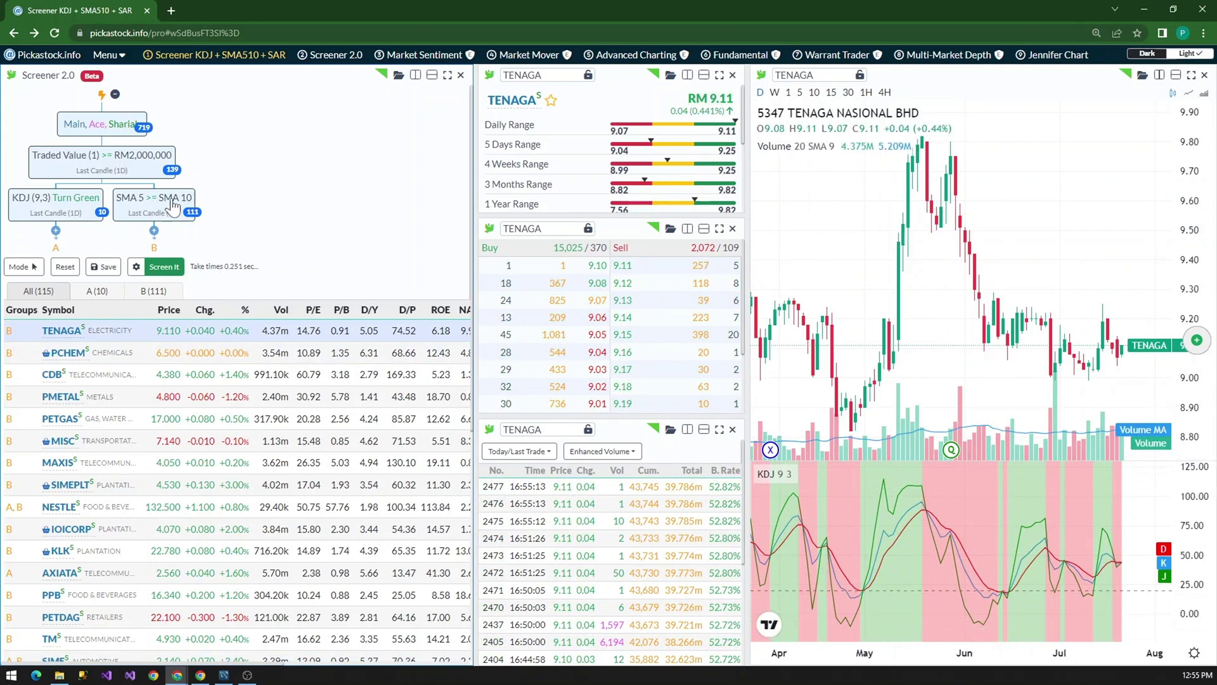
Send the SMA 5 >= SMA 10 criterion to the trending chart as an MA Cross 5 10 overlay.
right_click(163, 216)
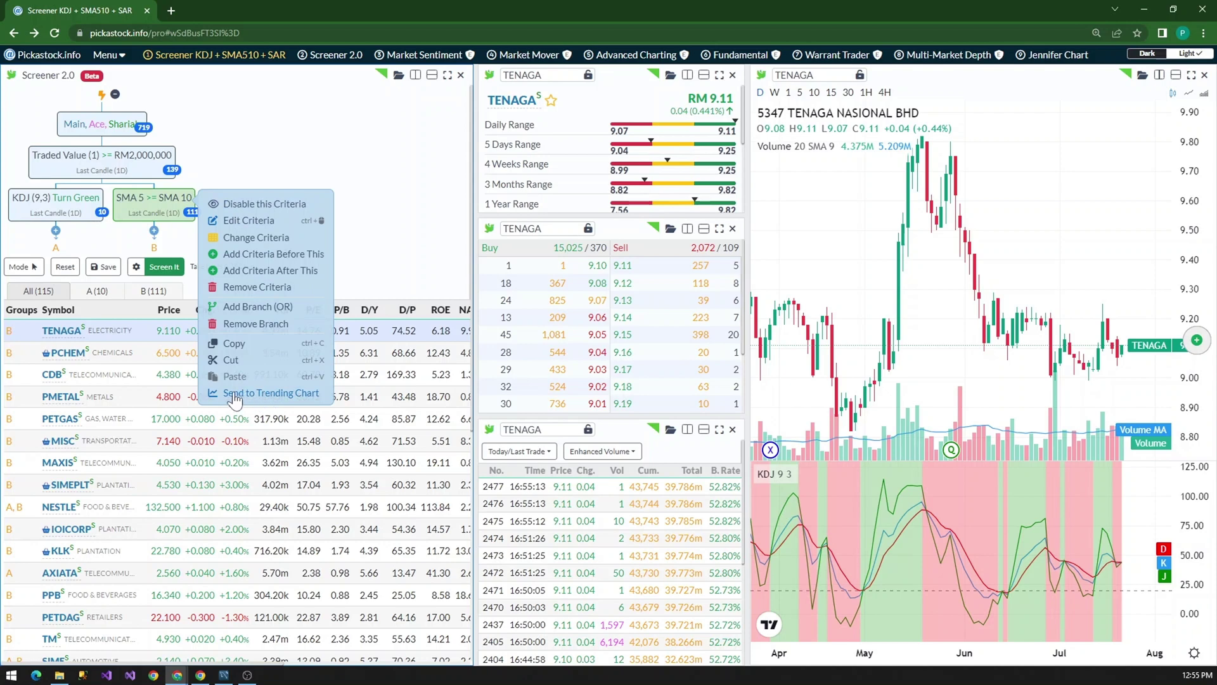
left_click(267, 396)
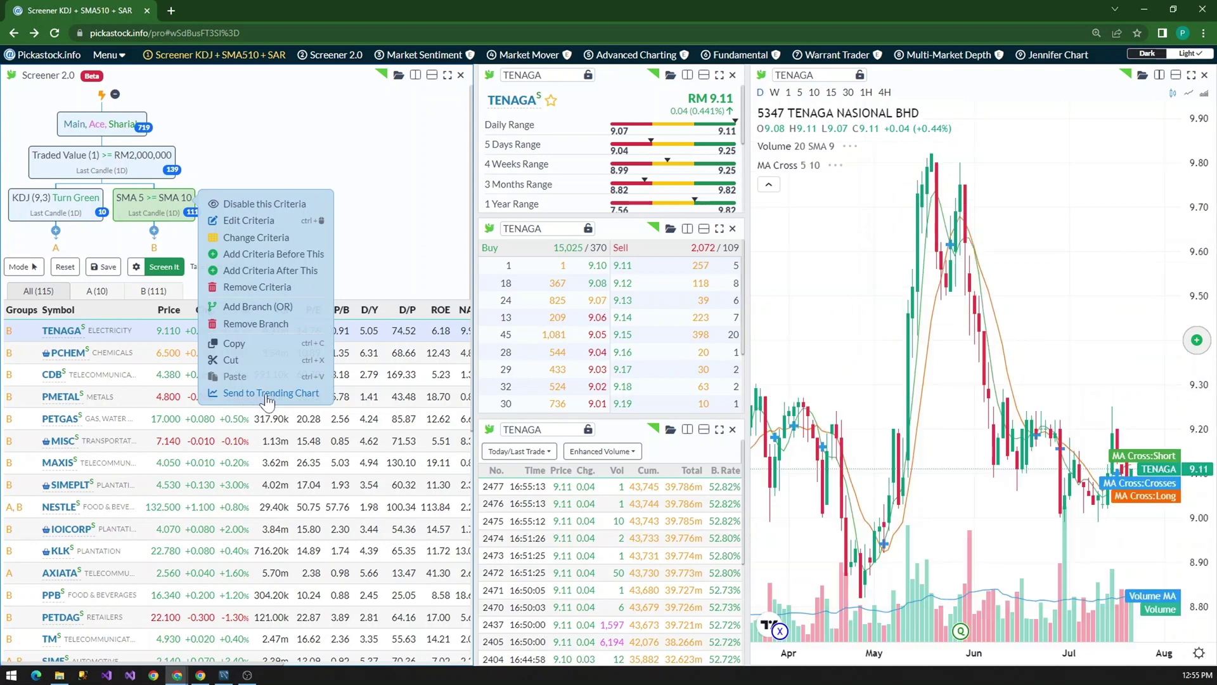
left_click(394, 270)
Zoom the chart and move down to CDB in the screener results.
scroll(1065, 444, "up", 10)
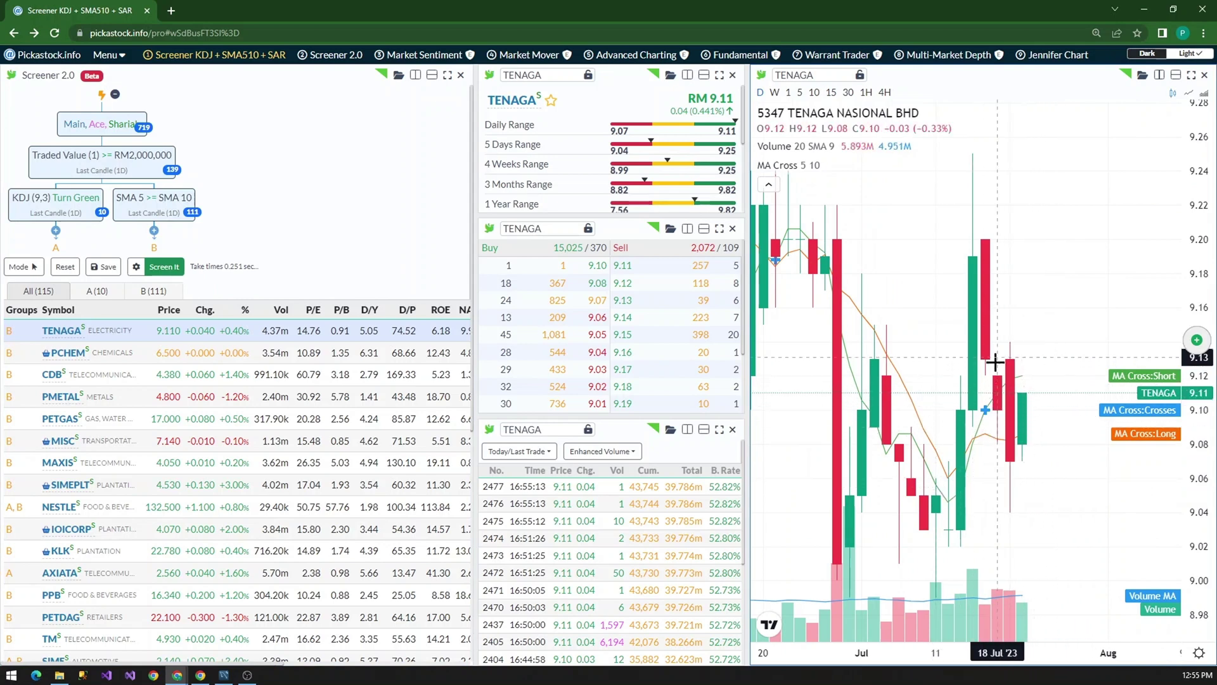
mouse_move(822, 175)
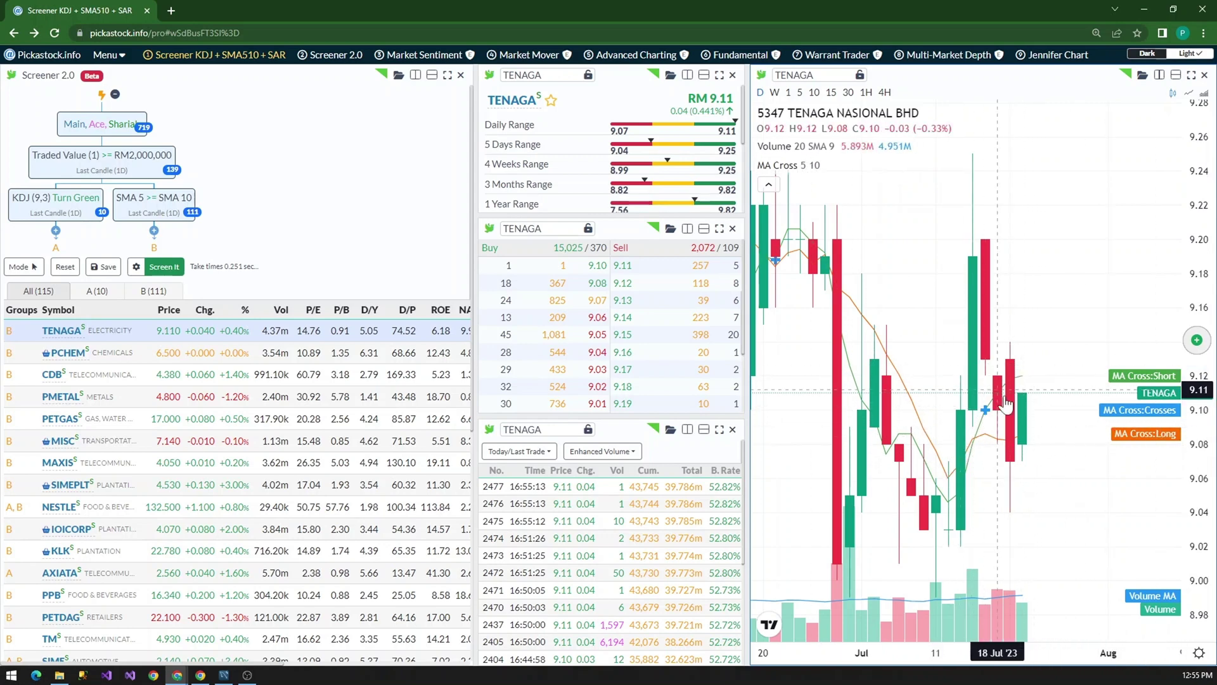
key("Down")
key("Down")
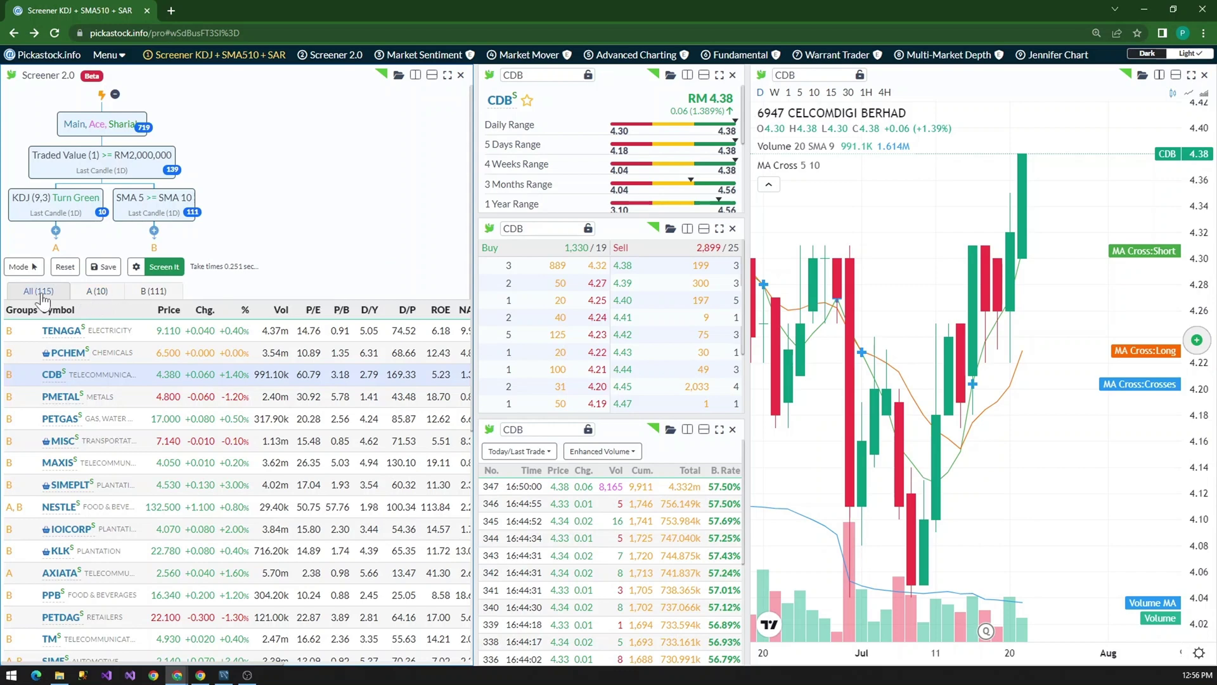
Compare the A (10) and B (111) result lists, then load PMETAL from branch B.
left_click(97, 291)
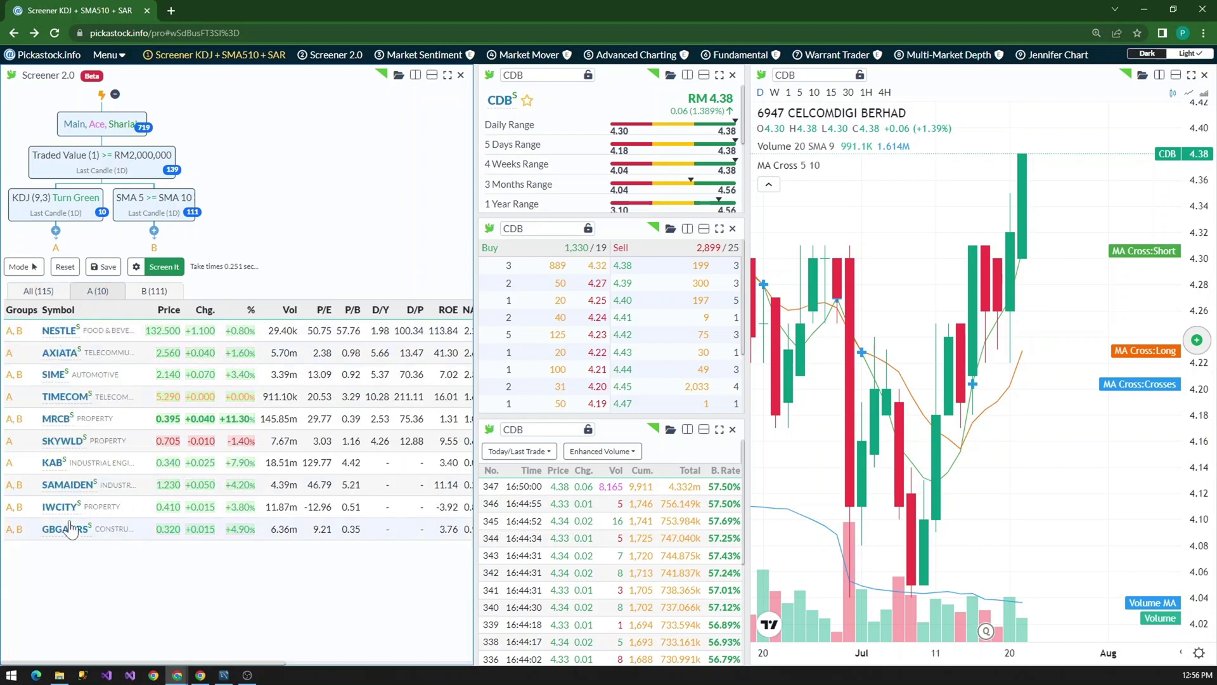
left_click(154, 292)
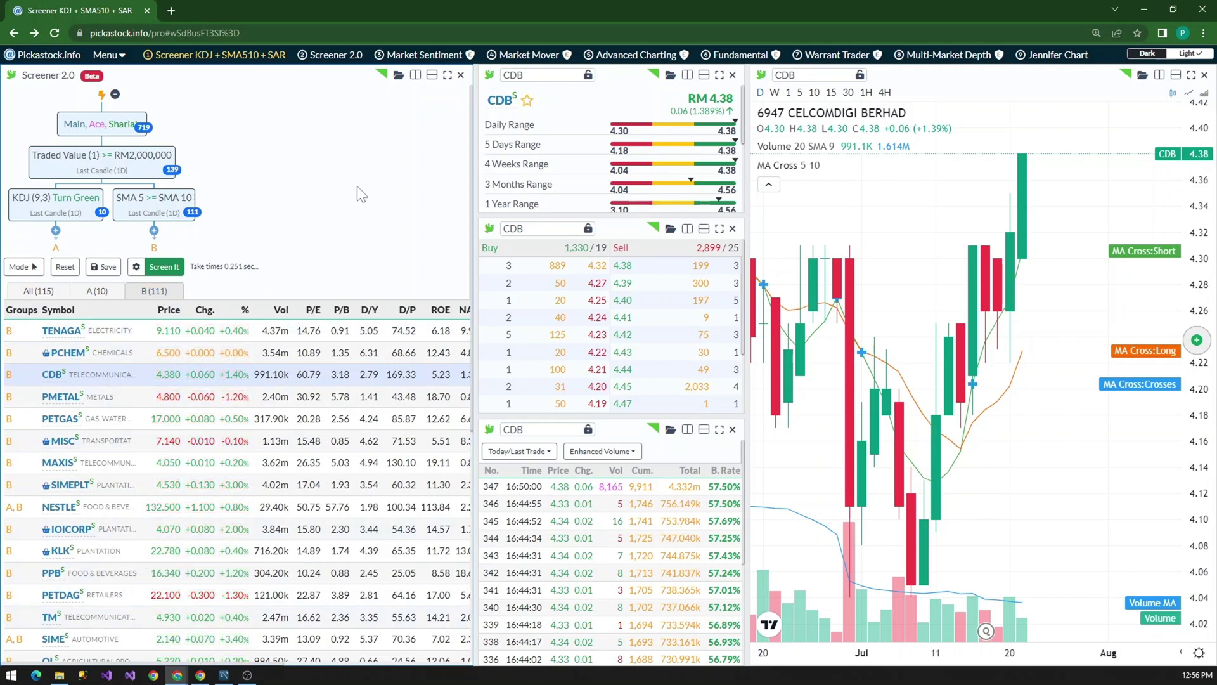
scroll(187, 467, "down", 4)
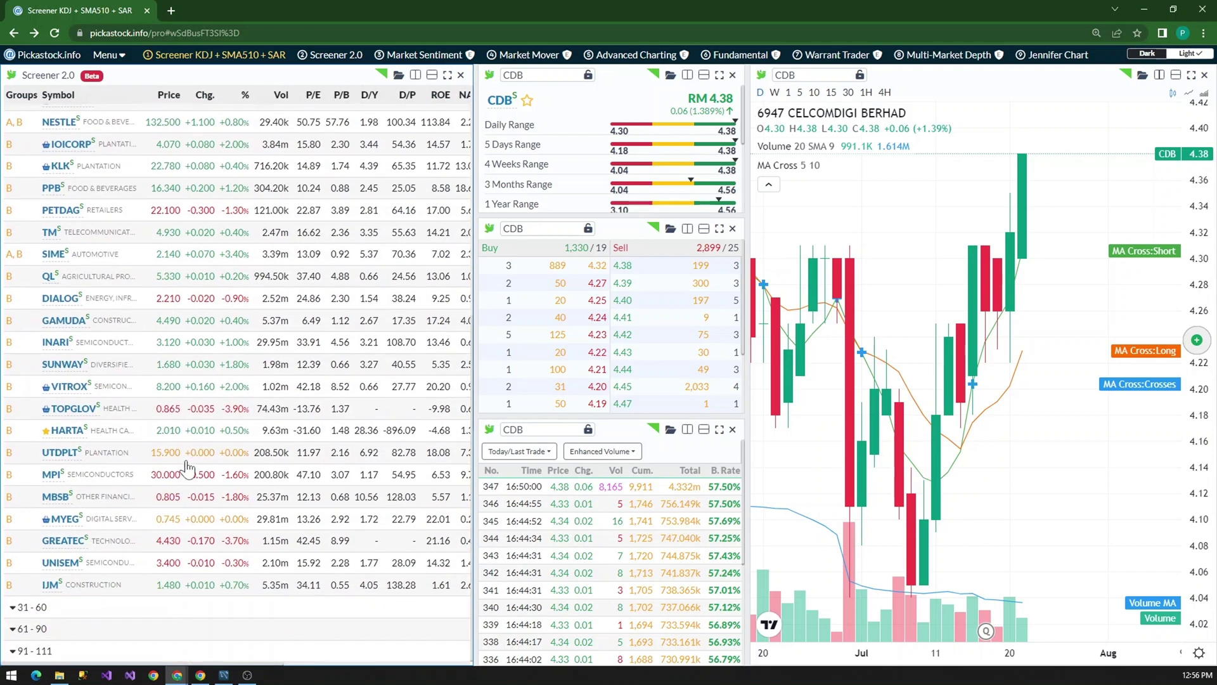
scroll(187, 467, "up", 5)
left_click(190, 398)
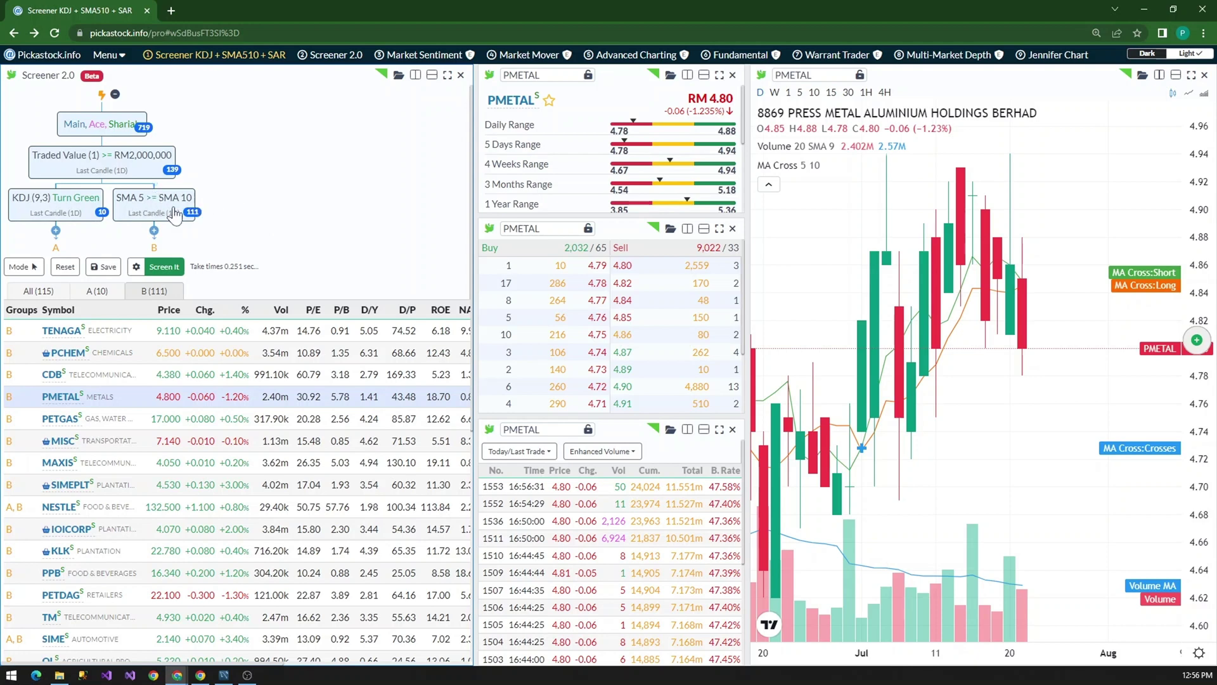
Add an OR branch C beside the SMA node and pick Parabolic SAR by searching 'sar'.
right_click(174, 215)
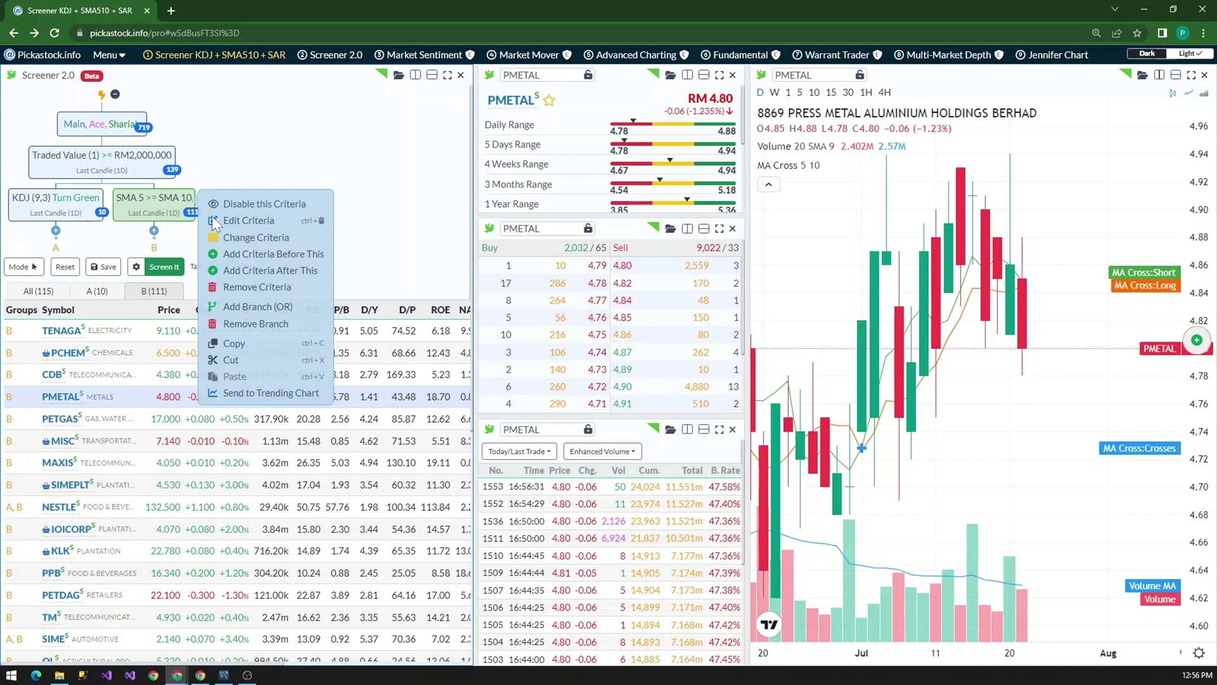
left_click(254, 307)
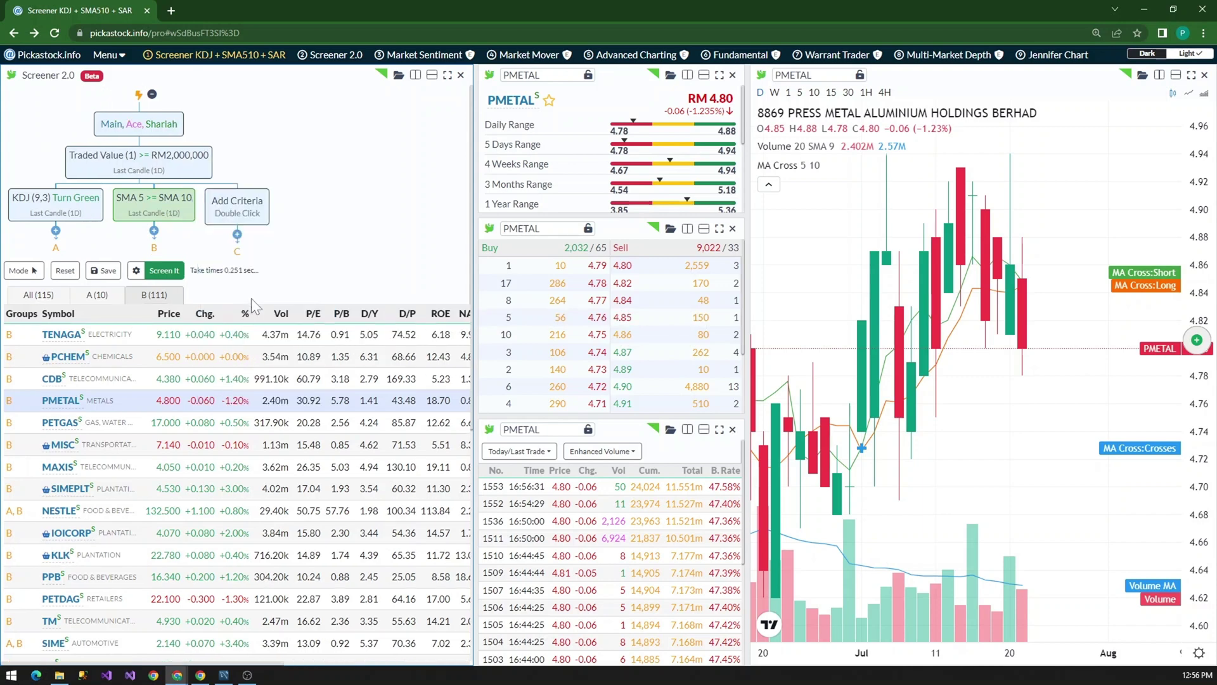
right_click(251, 215)
left_click(339, 206)
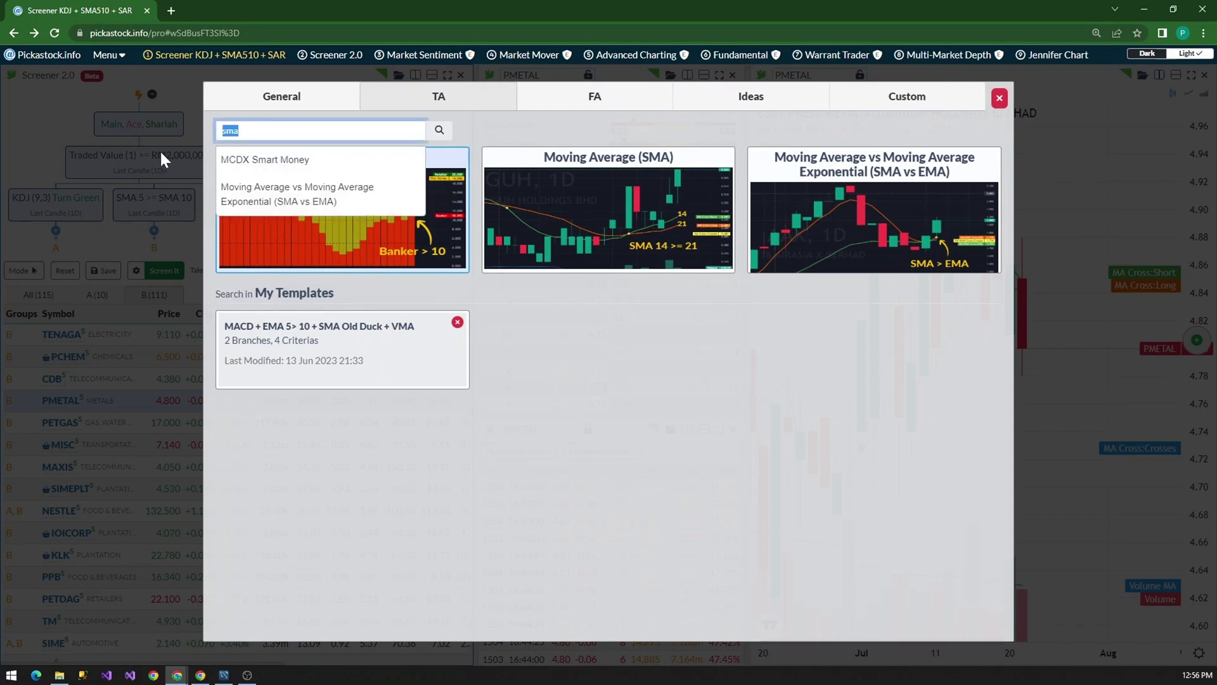
type("s")
key("BackSpace")
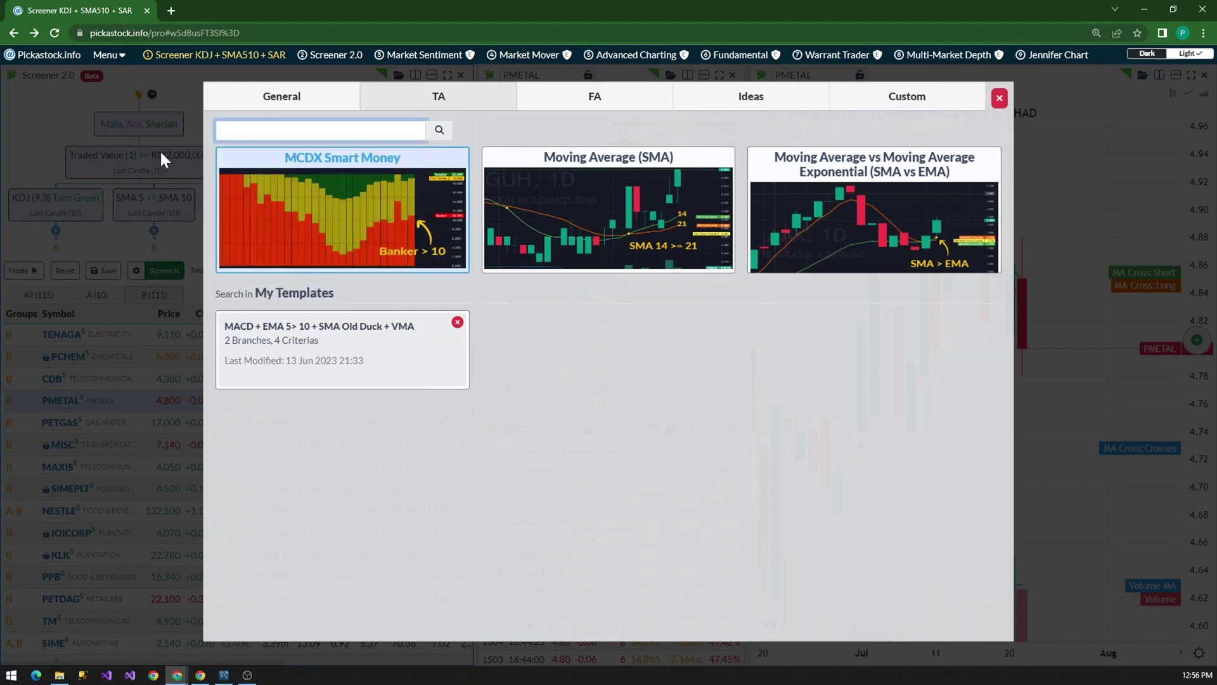
type("sar")
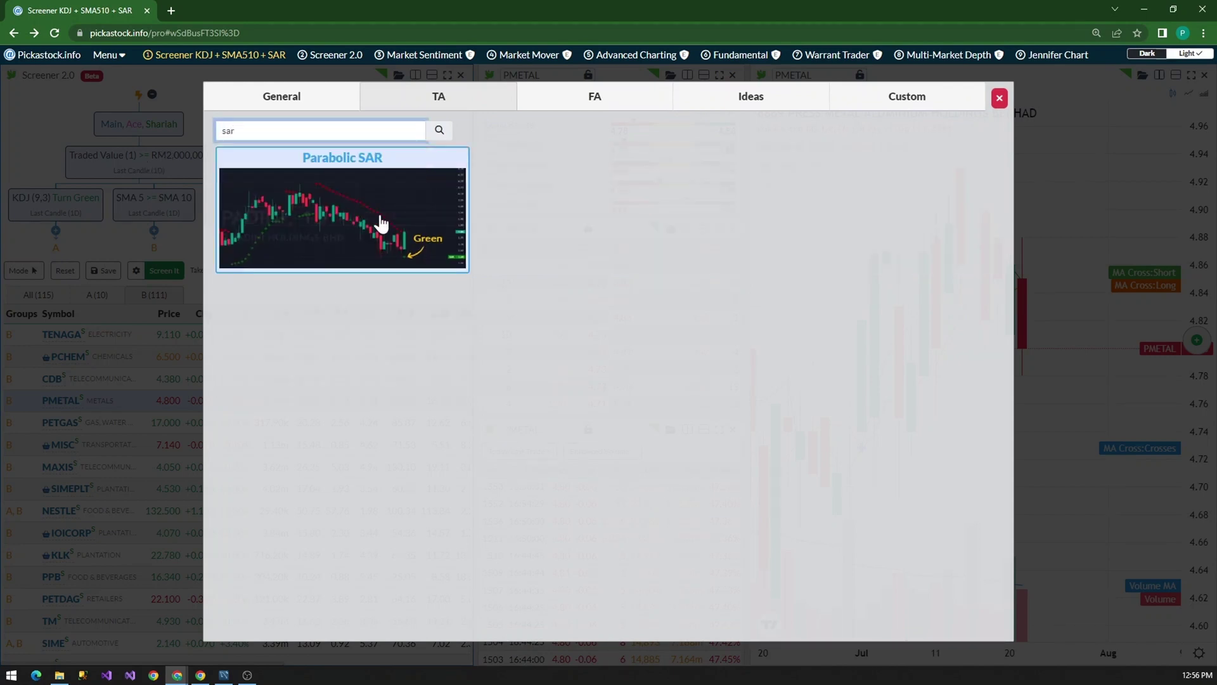
left_click(380, 227)
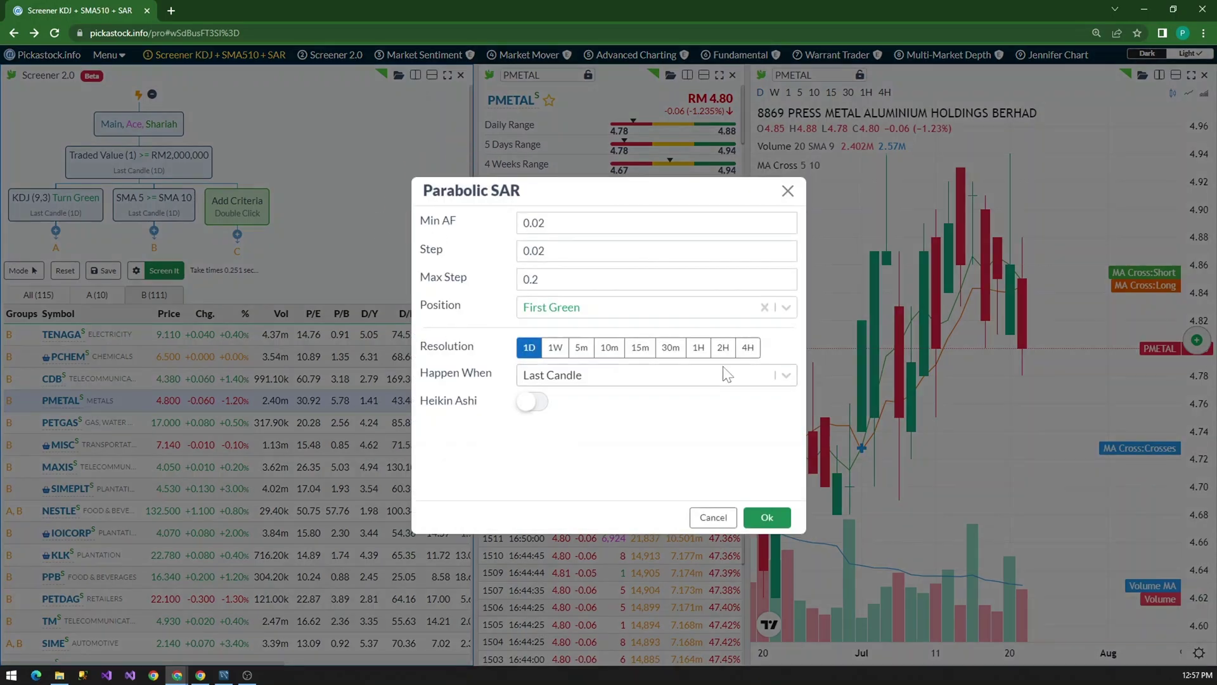
Set Parabolic SAR to Red Dots >= 10 on any of the 2 latest candles and confirm.
left_click(681, 308)
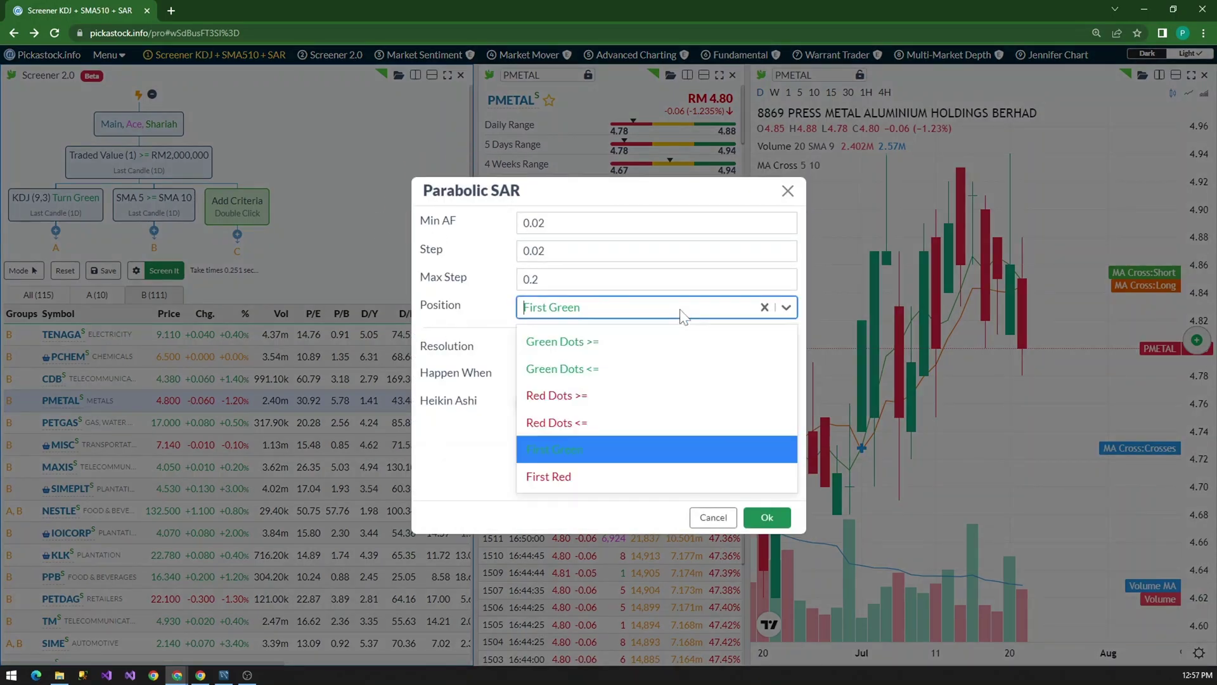
left_click(656, 394)
key("Tab")
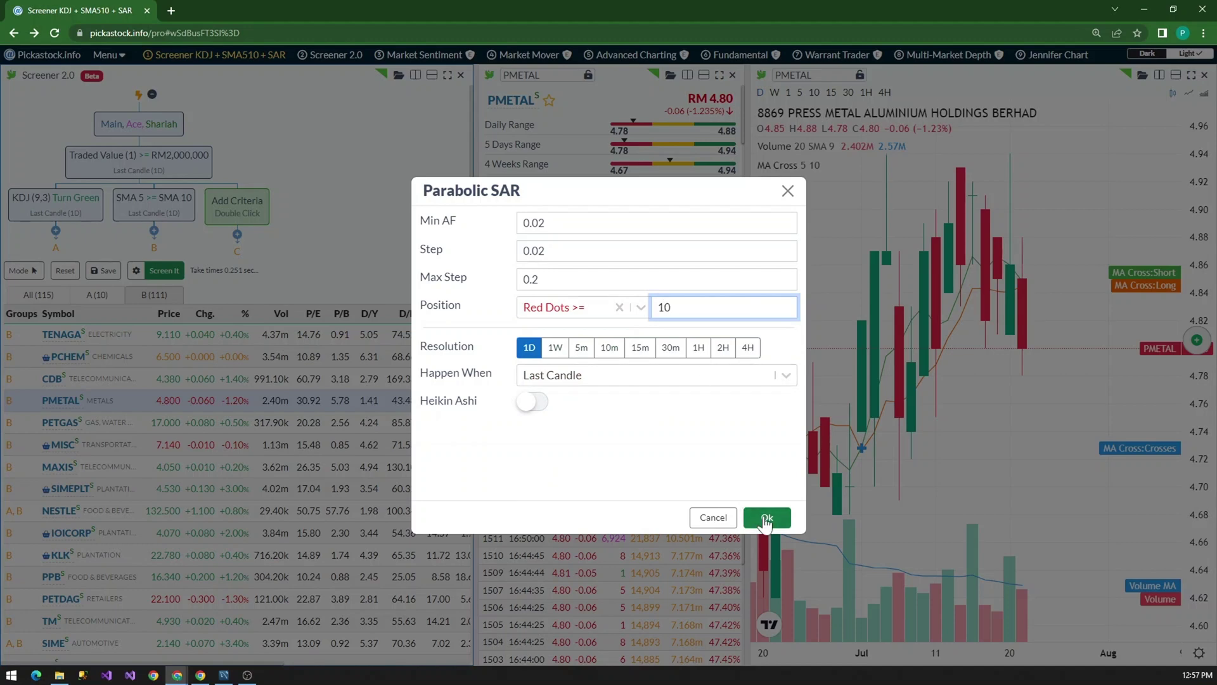
left_click(620, 389)
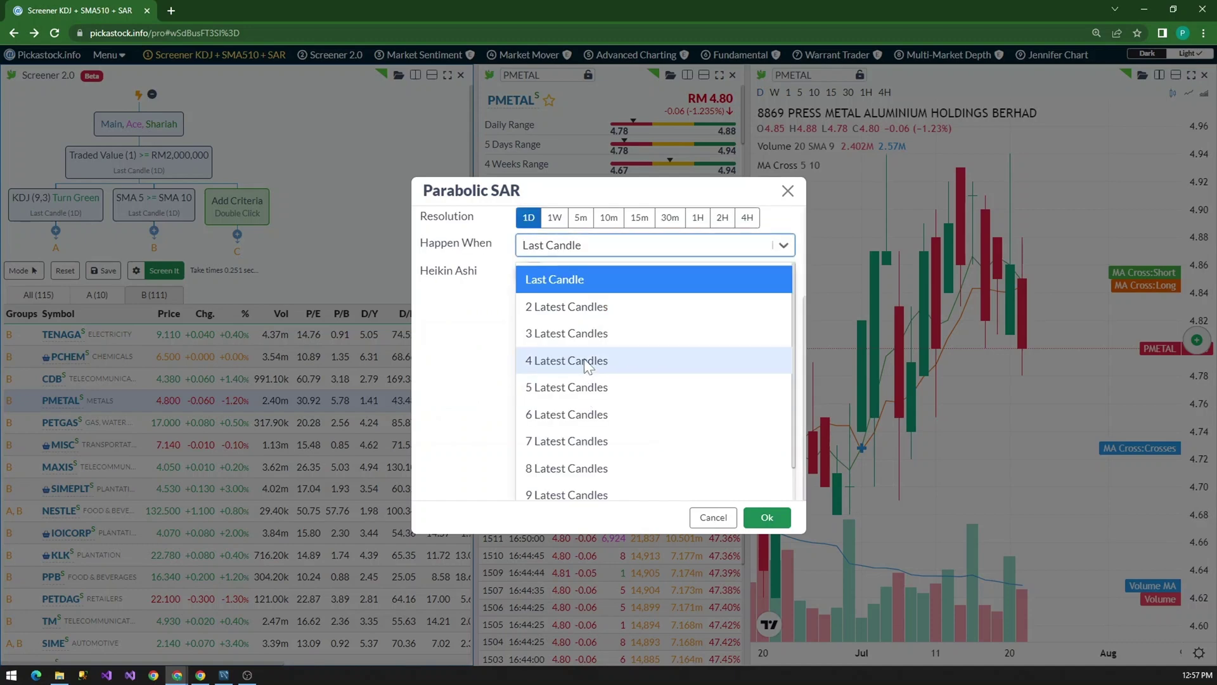
left_click(599, 314)
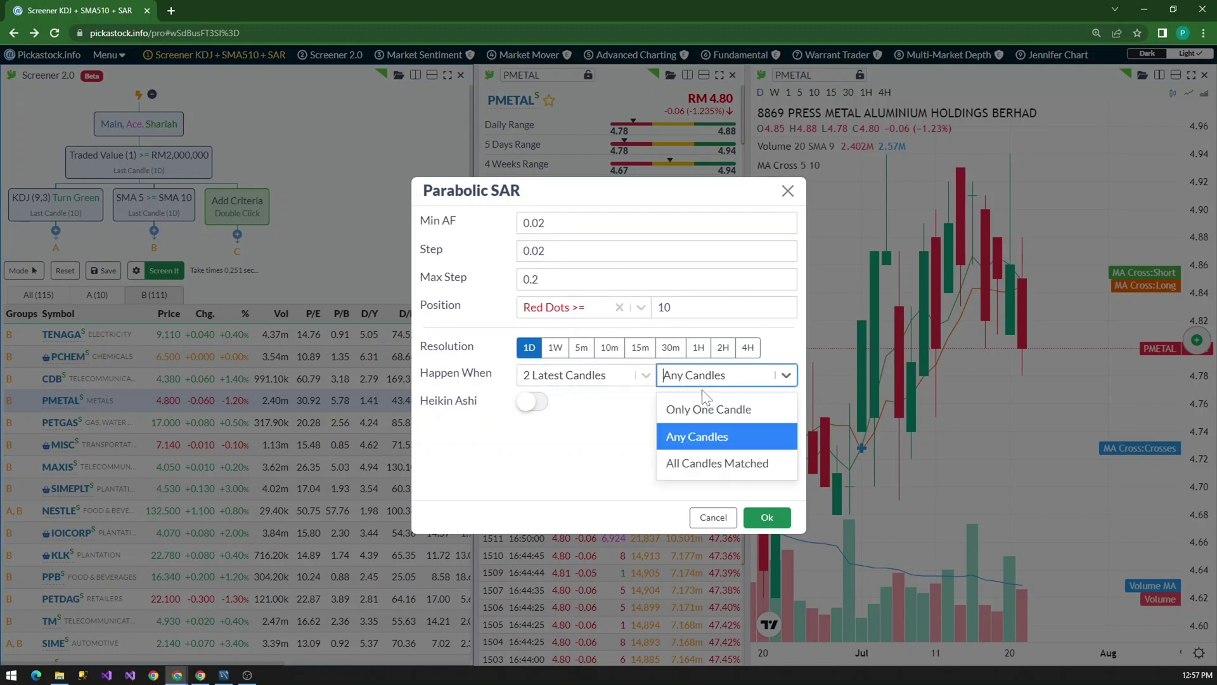
left_click(611, 449)
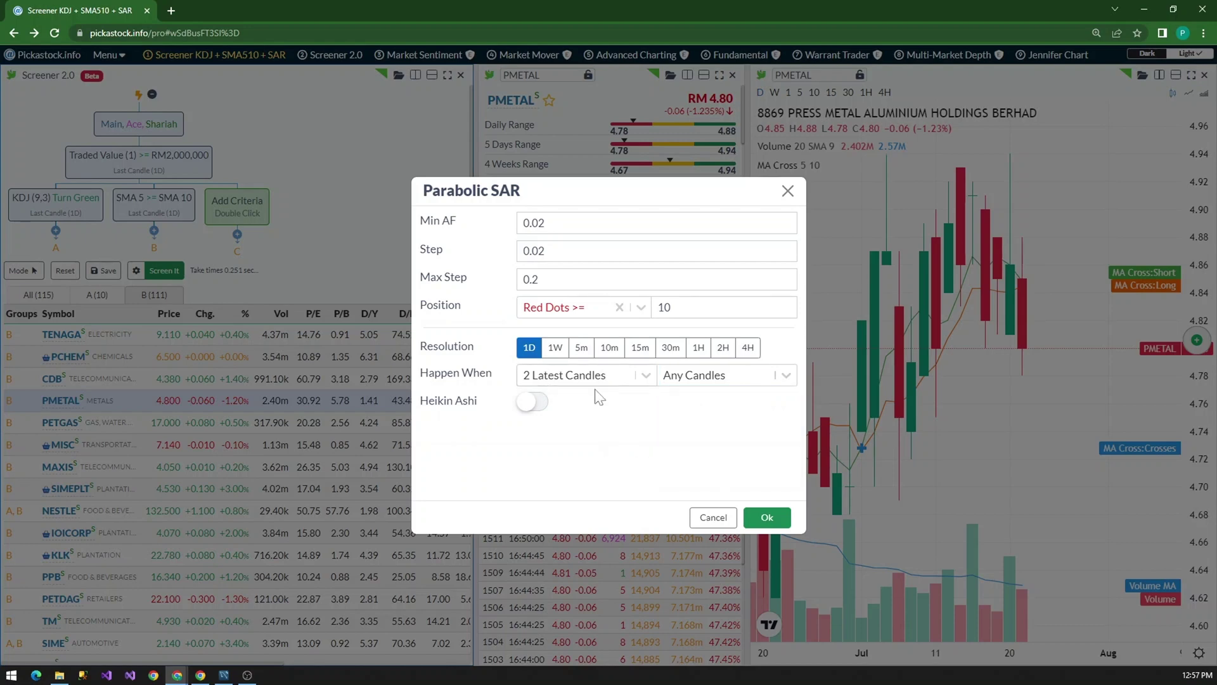
left_click(766, 517)
left_click(397, 266)
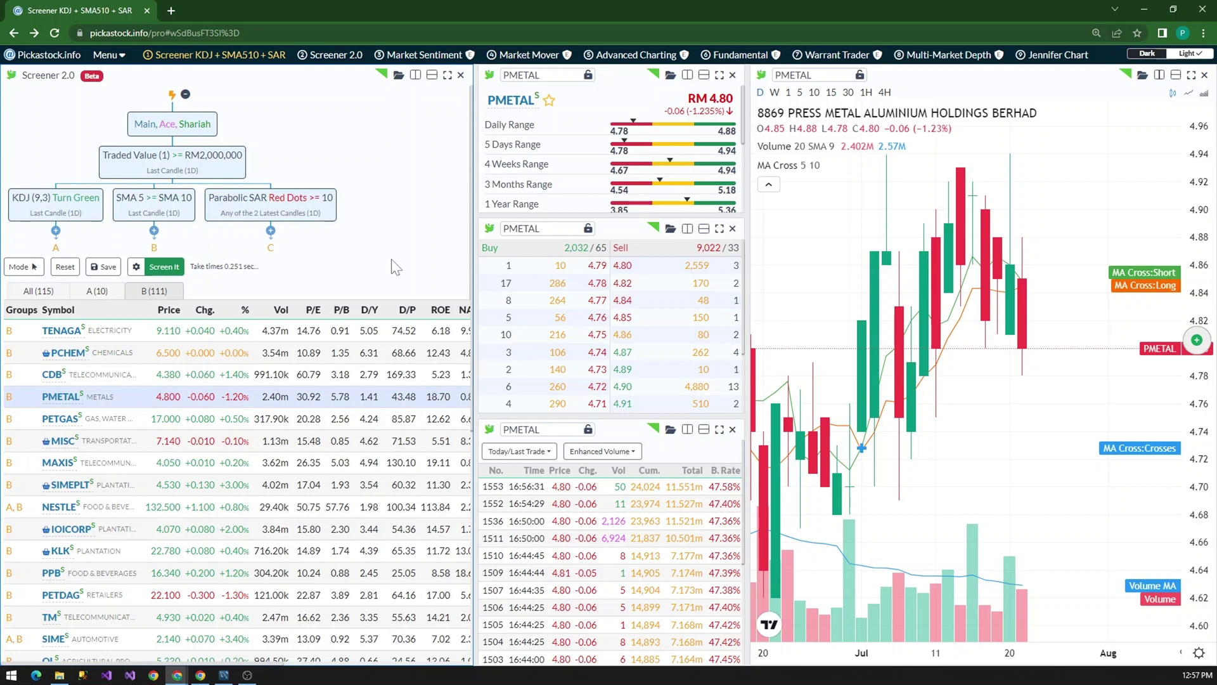
Append a second Parabolic SAR criterion with Position First Green below the Red Dots node.
left_click(270, 230)
left_click(240, 244)
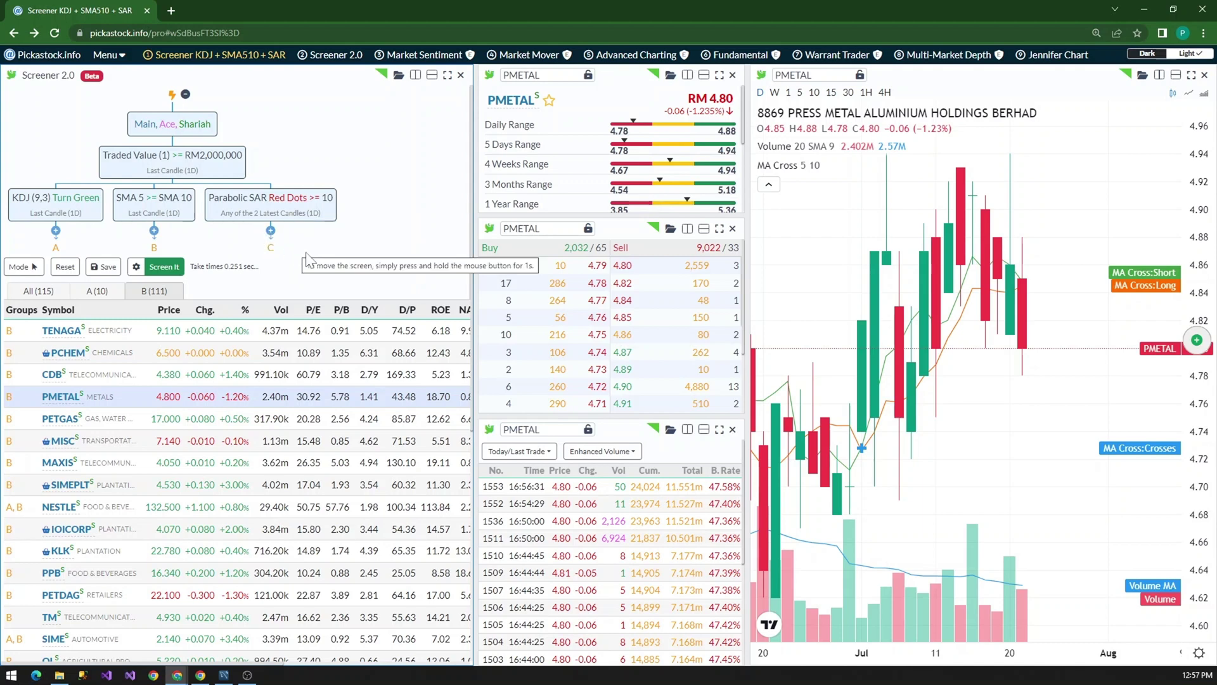
left_click(272, 232)
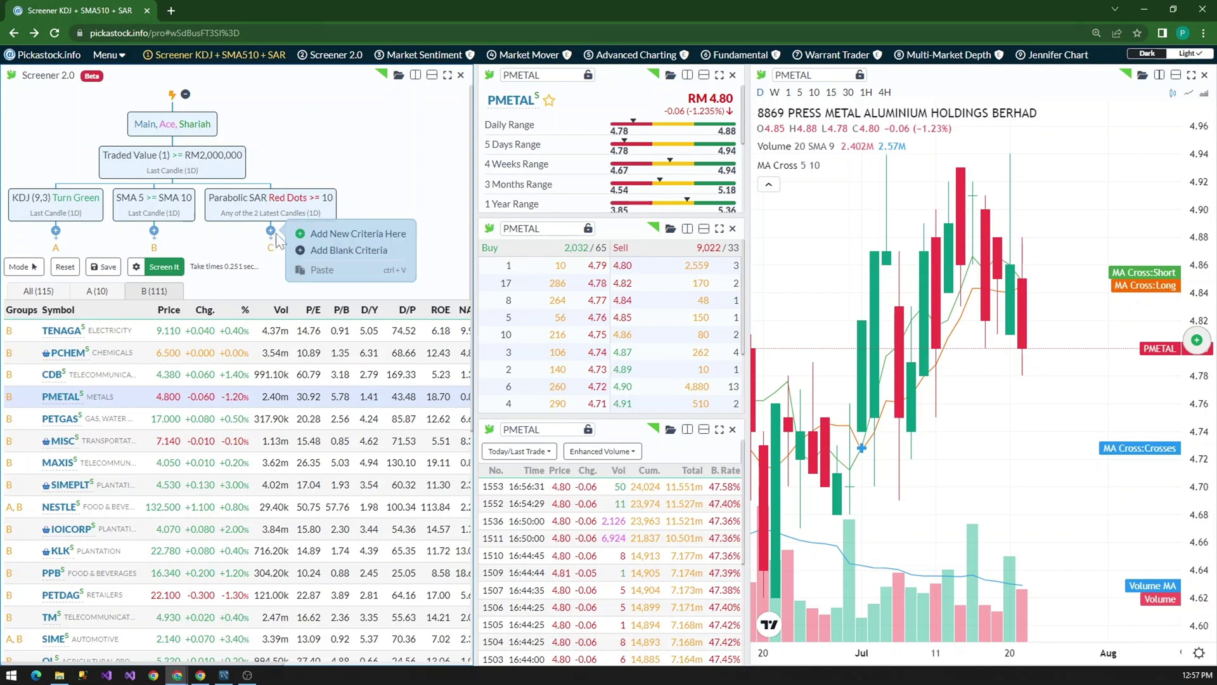
left_click(385, 240)
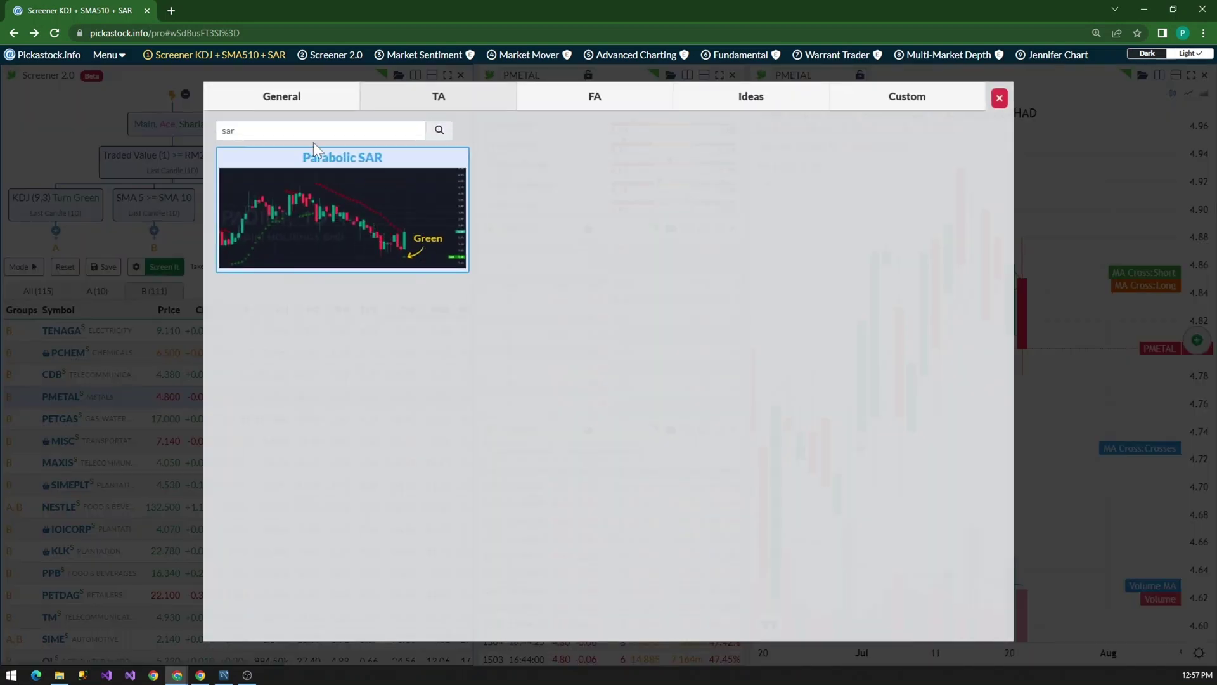
left_click(390, 233)
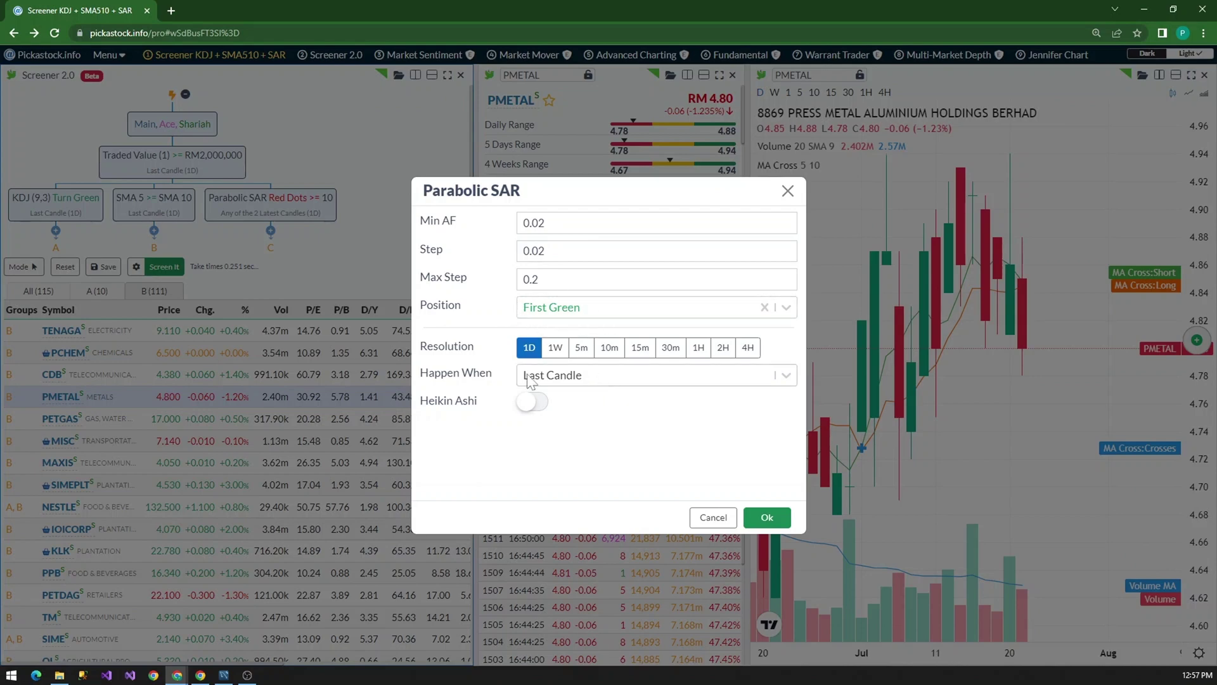
left_click(553, 309)
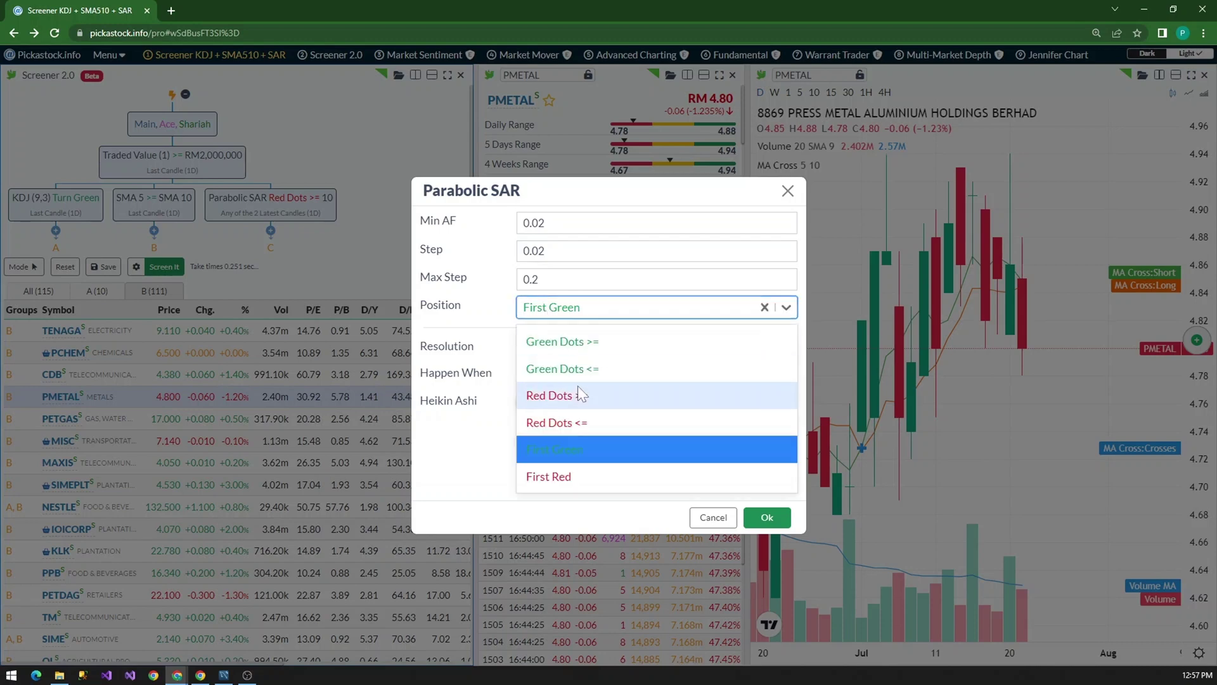
left_click(557, 450)
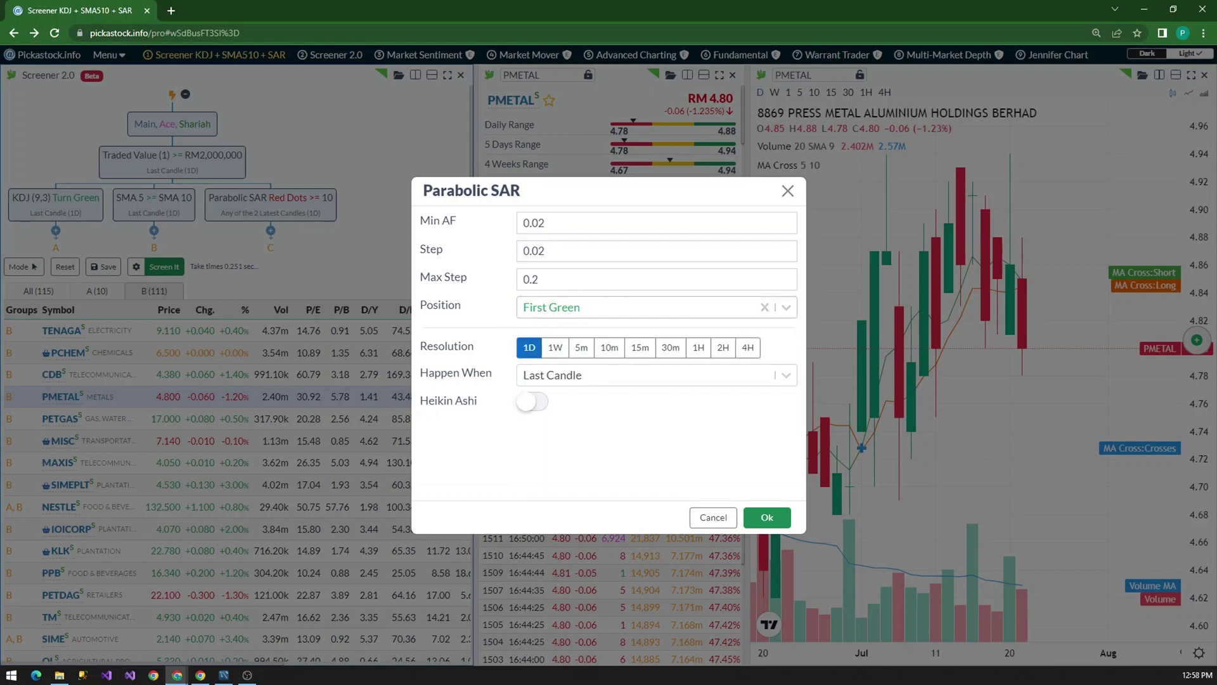
left_click(767, 518)
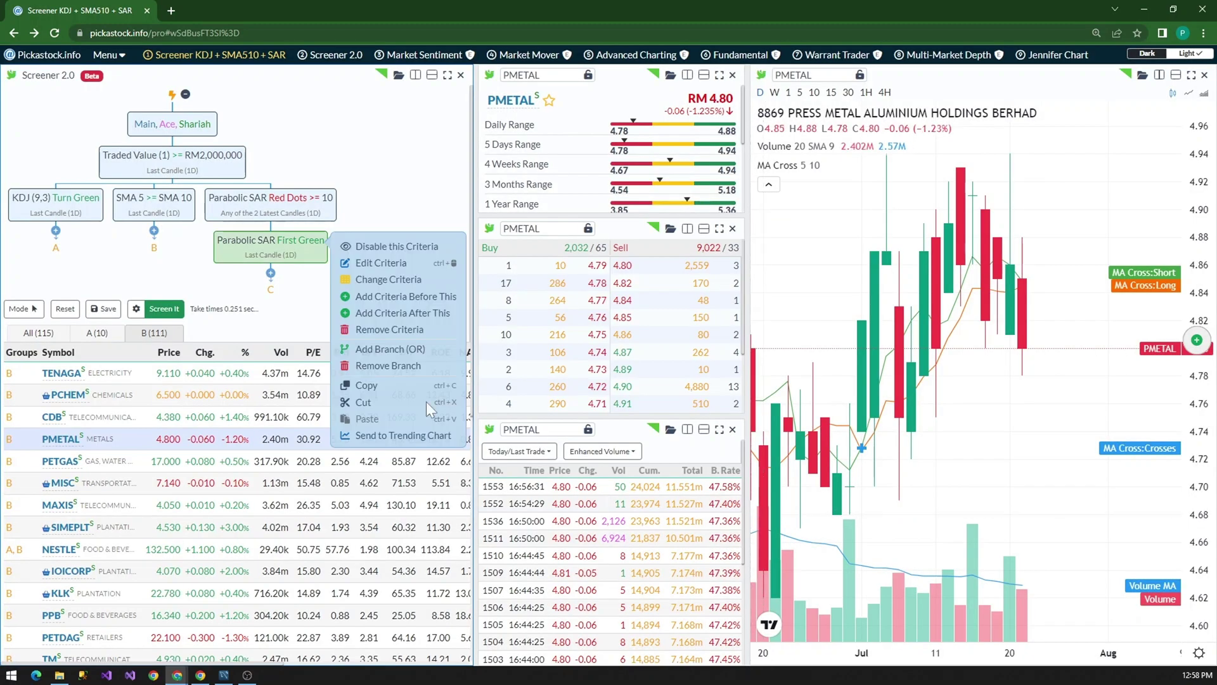
left_click(288, 327)
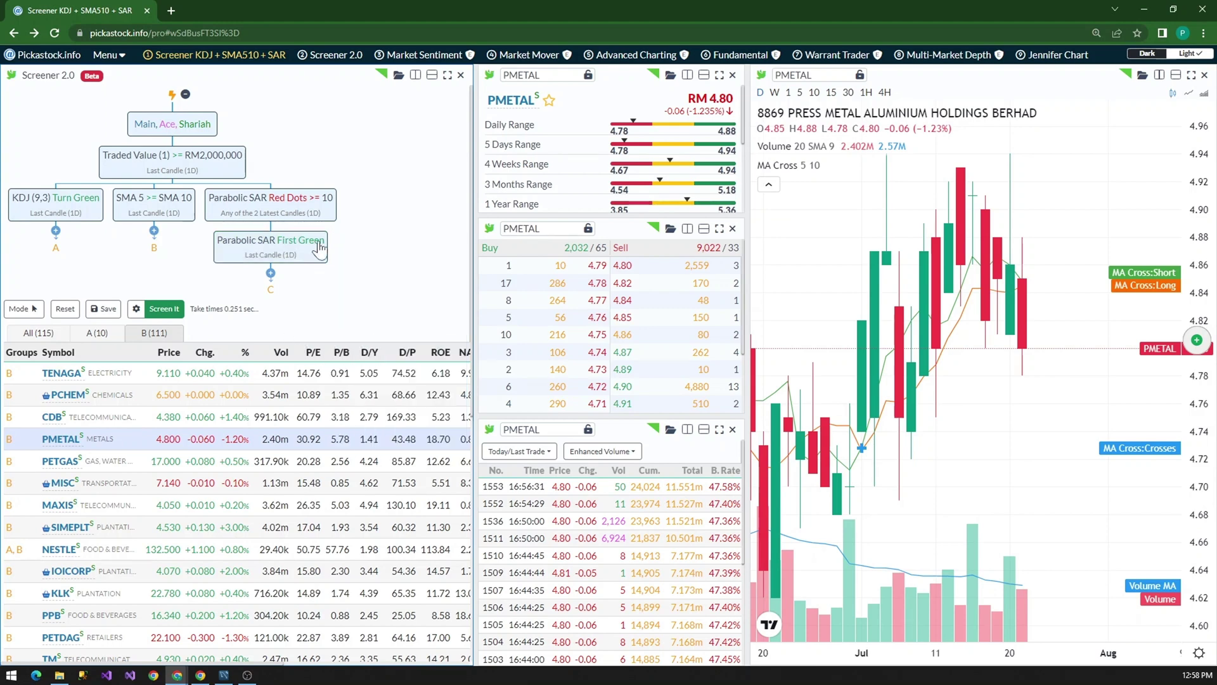
Rerun the screen, giving branch C 2 stocks, and plot the Red Dots criterion on PMETAL's chart.
left_click(175, 310)
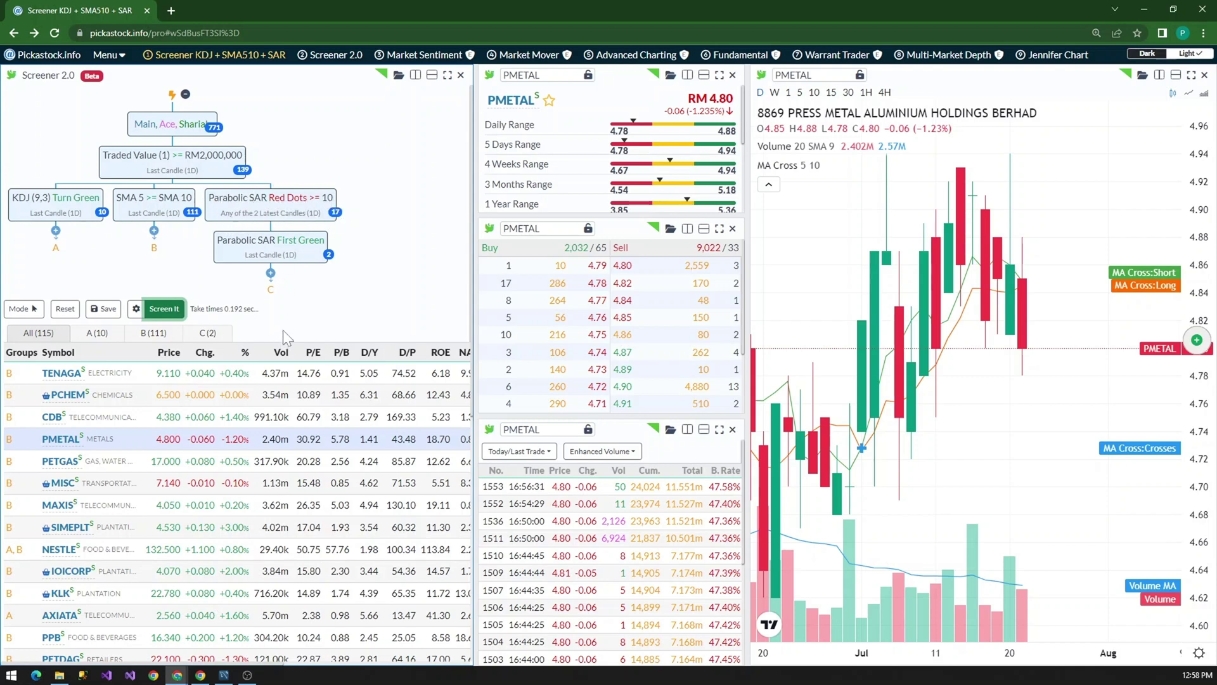
right_click(302, 219)
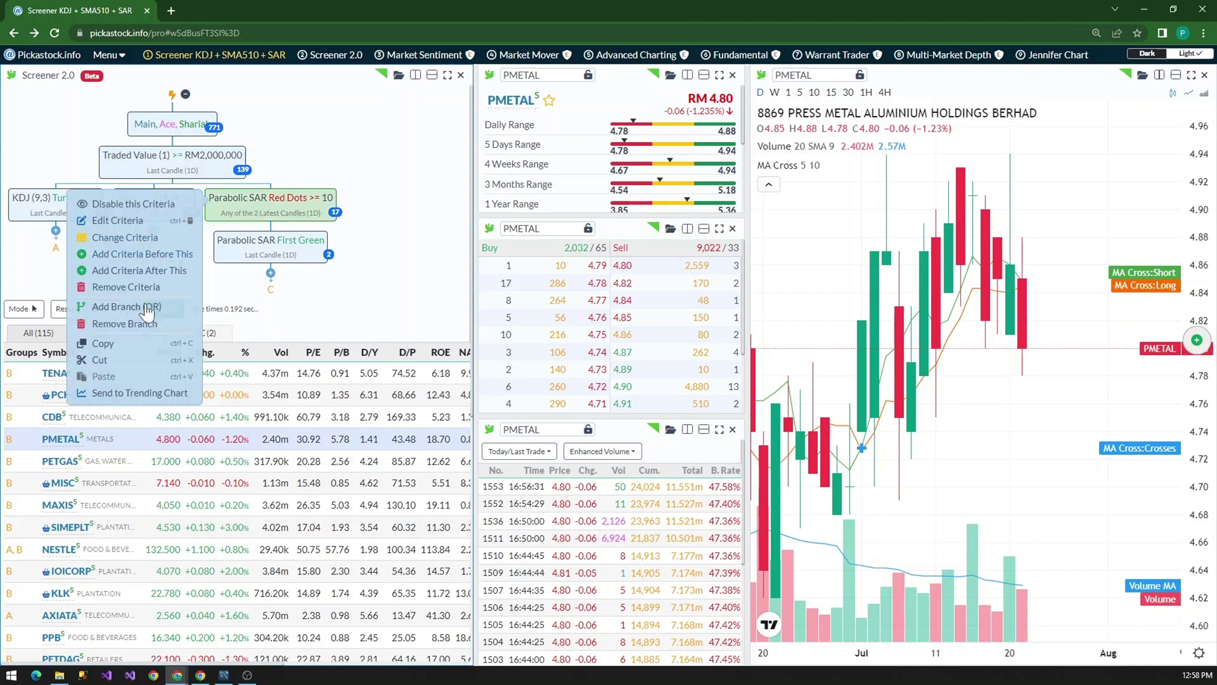
left_click(149, 394)
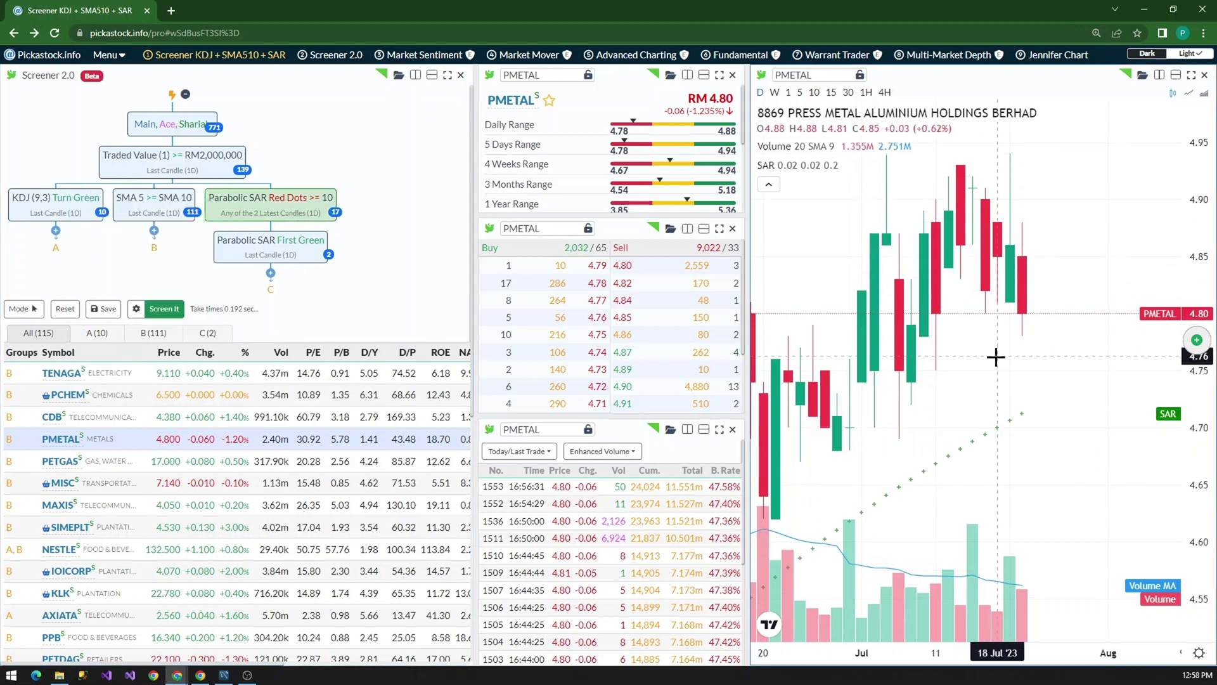
scroll(996, 357, "up", 3)
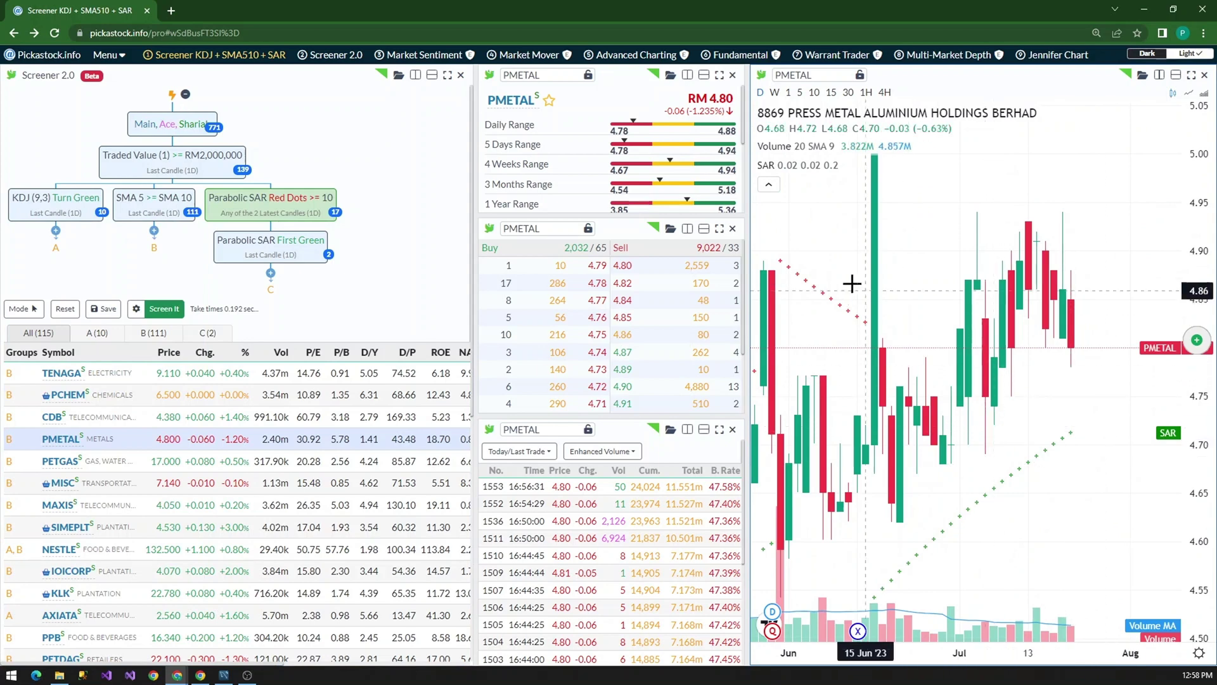
mouse_move(816, 174)
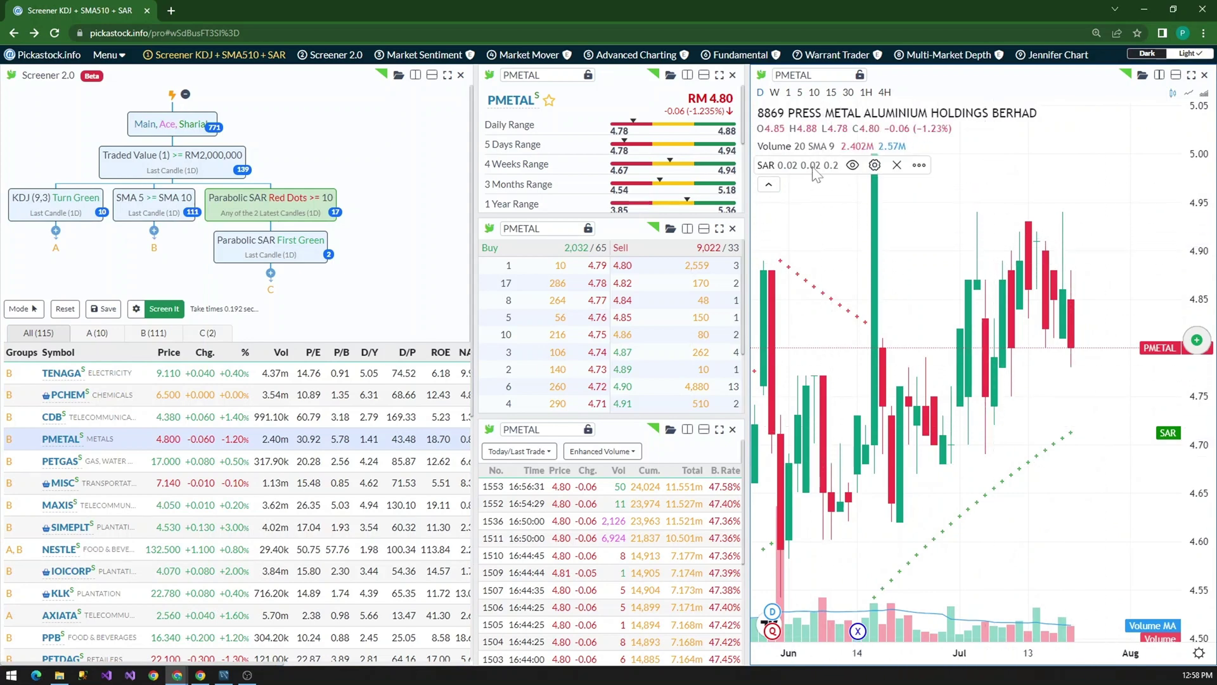
Restyle the Parabolic SAR good-trend plot as circles on the chart.
left_click(875, 166)
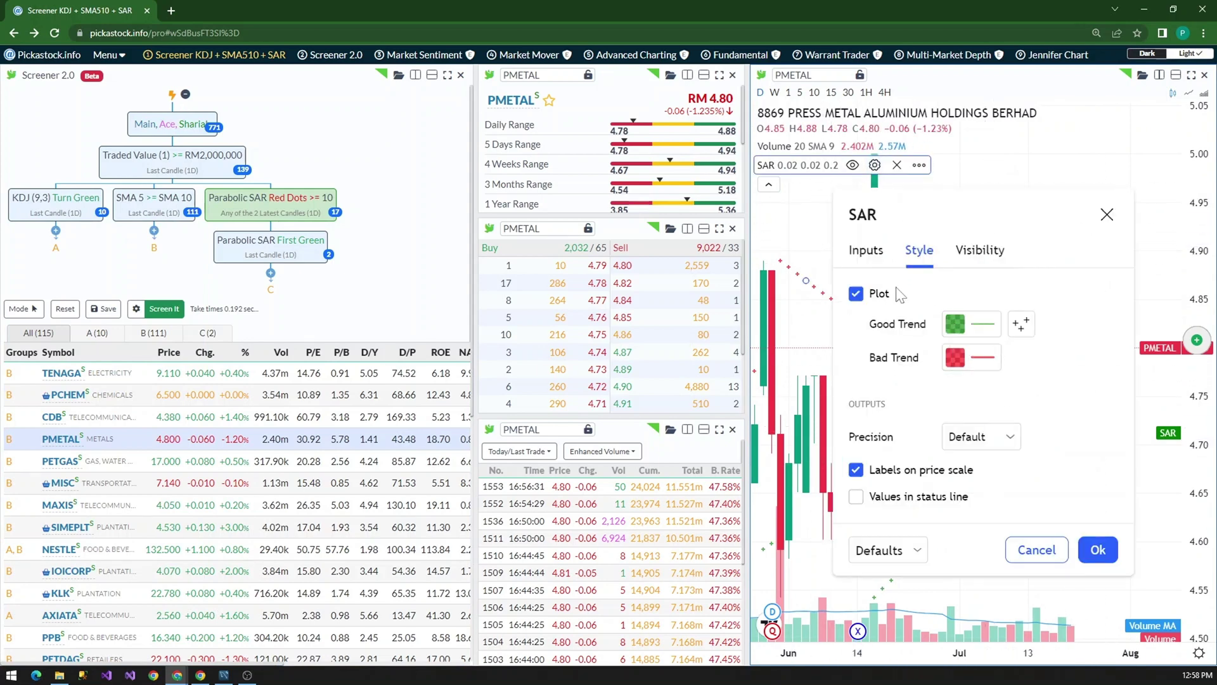
left_click(1021, 324)
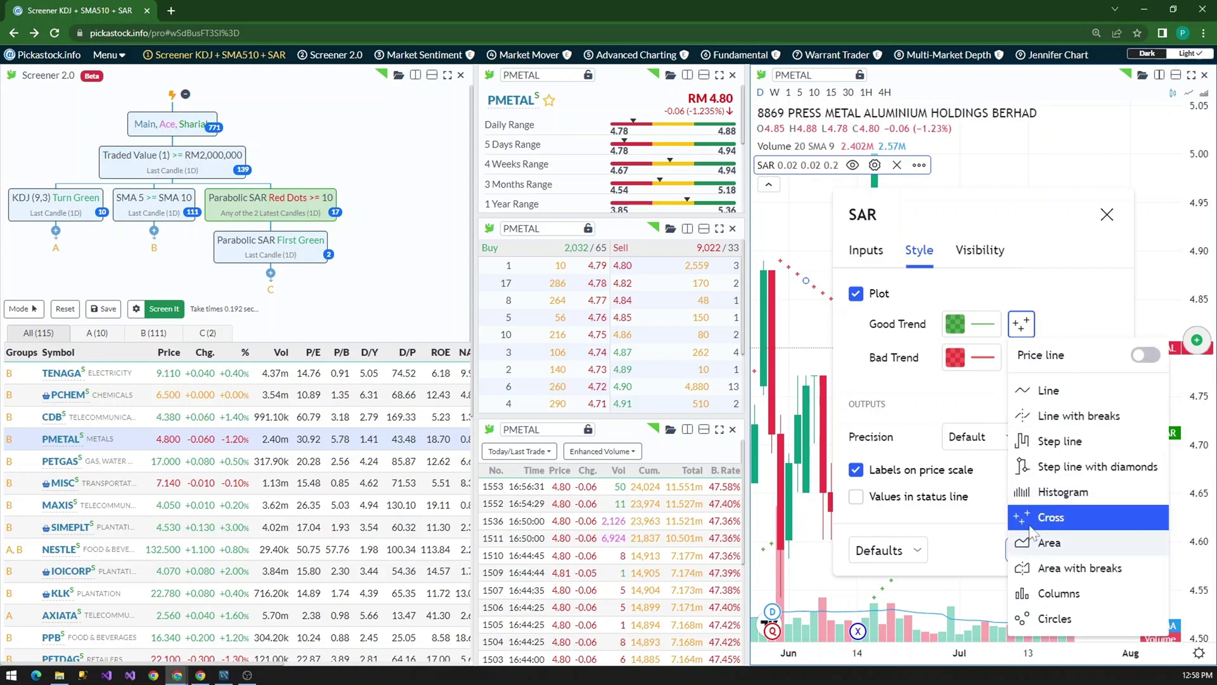
left_click(1062, 630)
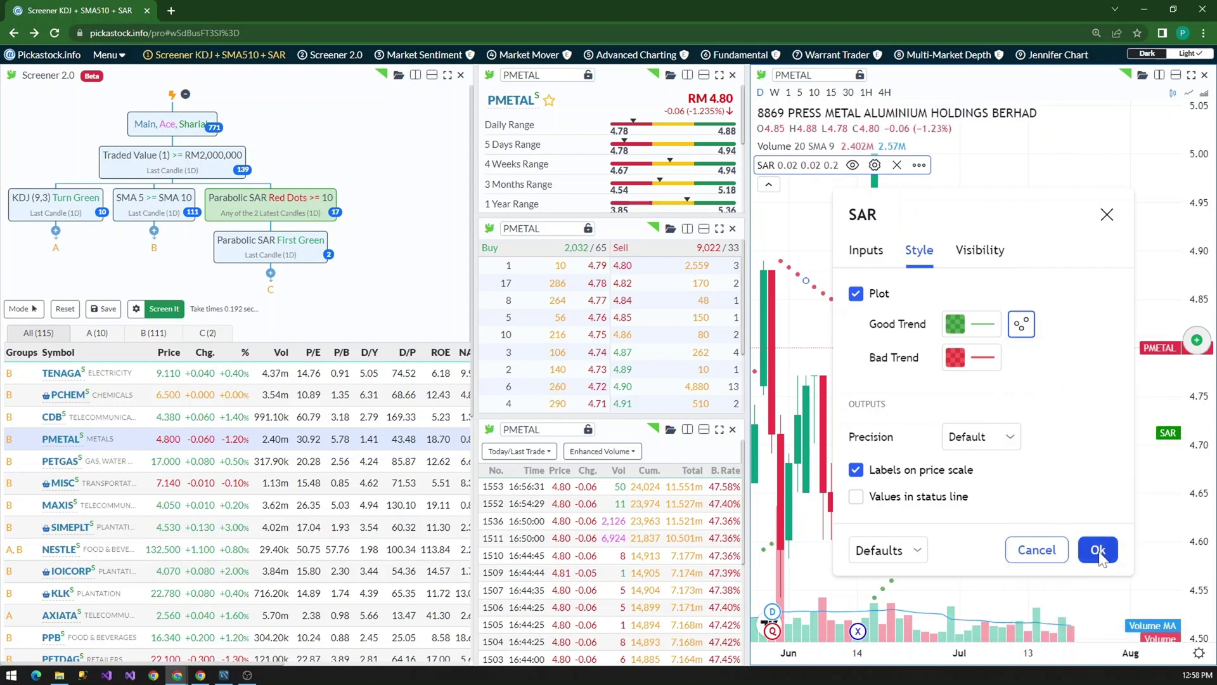
left_click(1097, 550)
scroll(1010, 446, "down", 5)
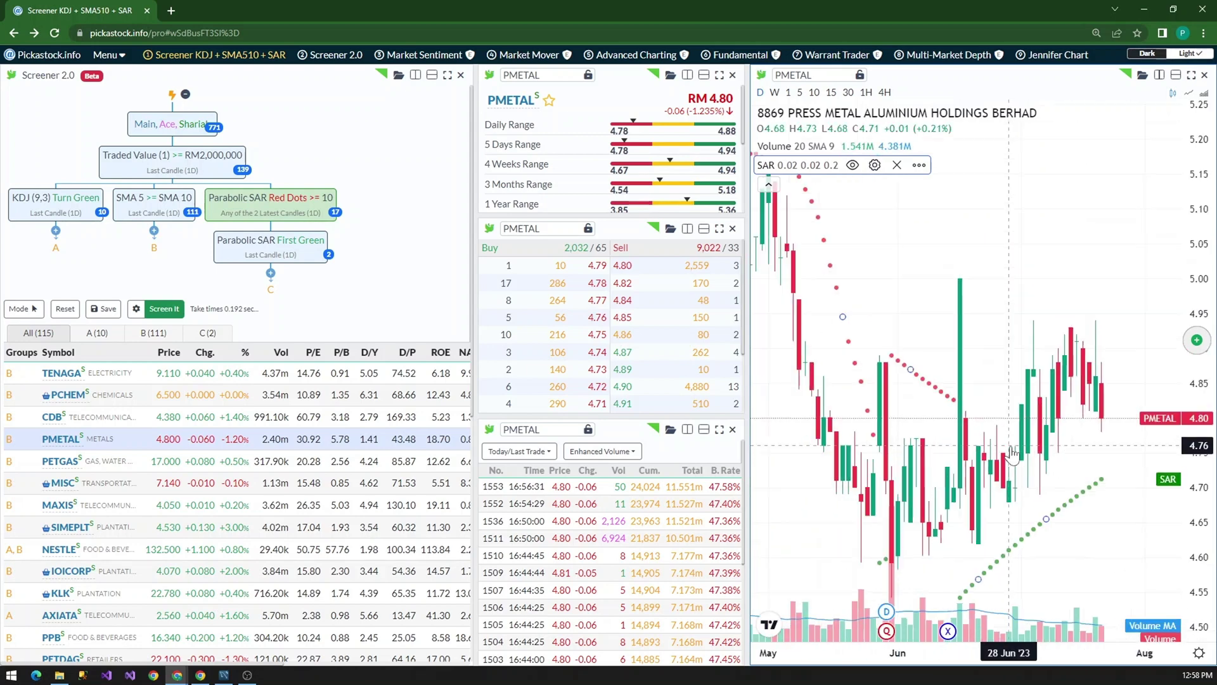
scroll(1011, 446, "up", 2)
scroll(1010, 446, "down", 2)
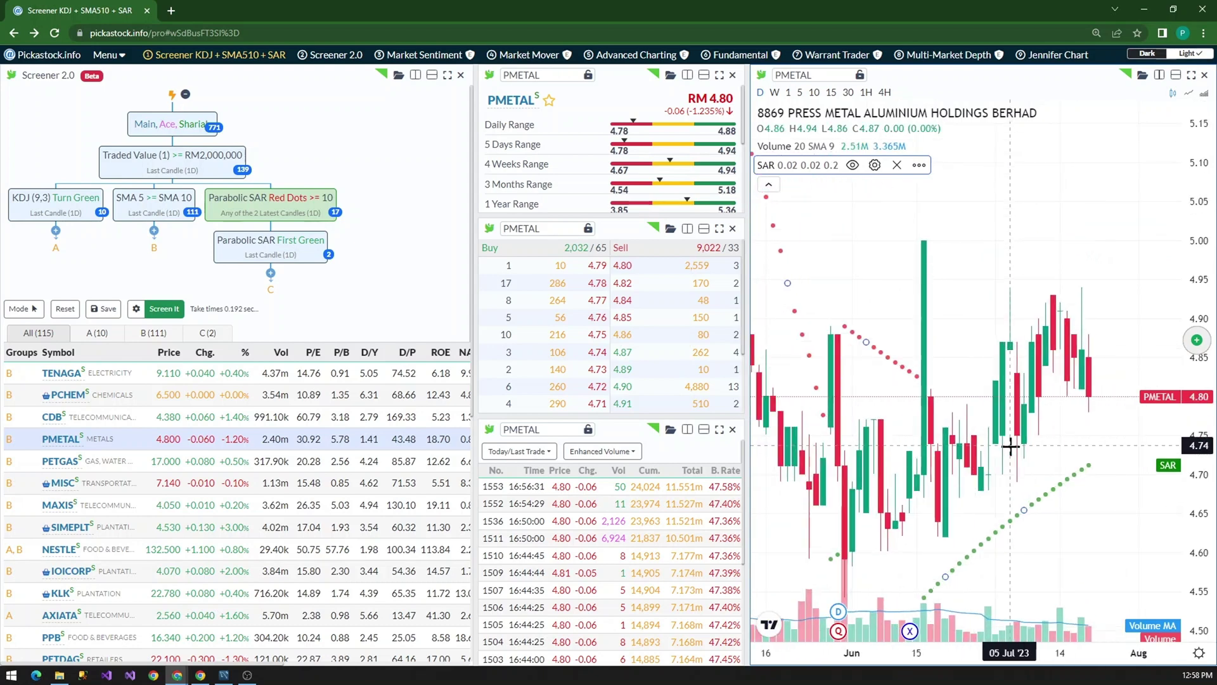
scroll(1010, 443, "up", 3)
scroll(1011, 444, "down", 3)
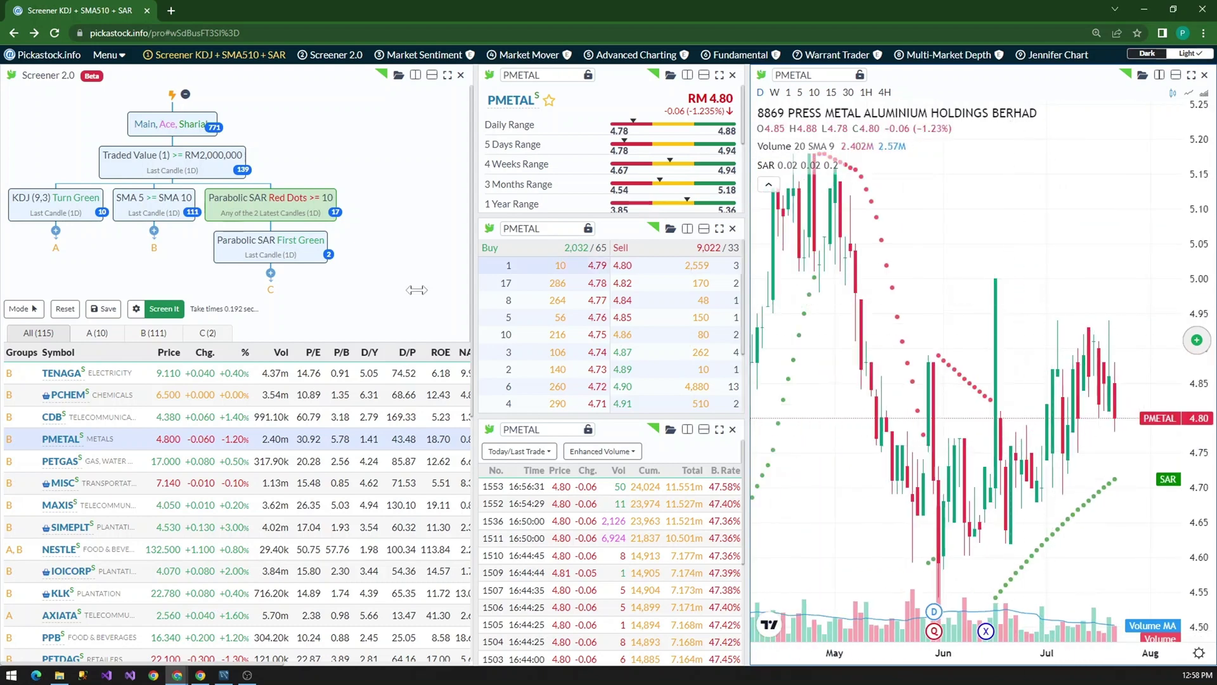
right_click(305, 258)
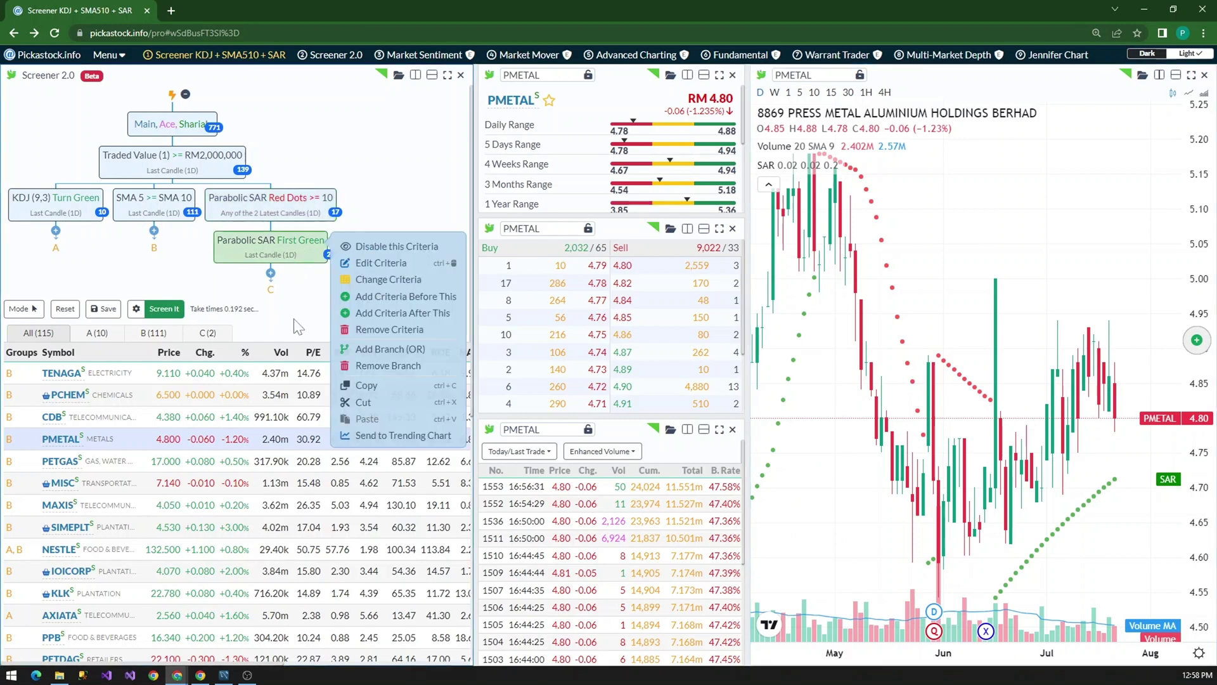
List the C (2) results, ADVCON and SRIDGE, and load ADVCON's chart and order book.
left_click(286, 342)
left_click(217, 375)
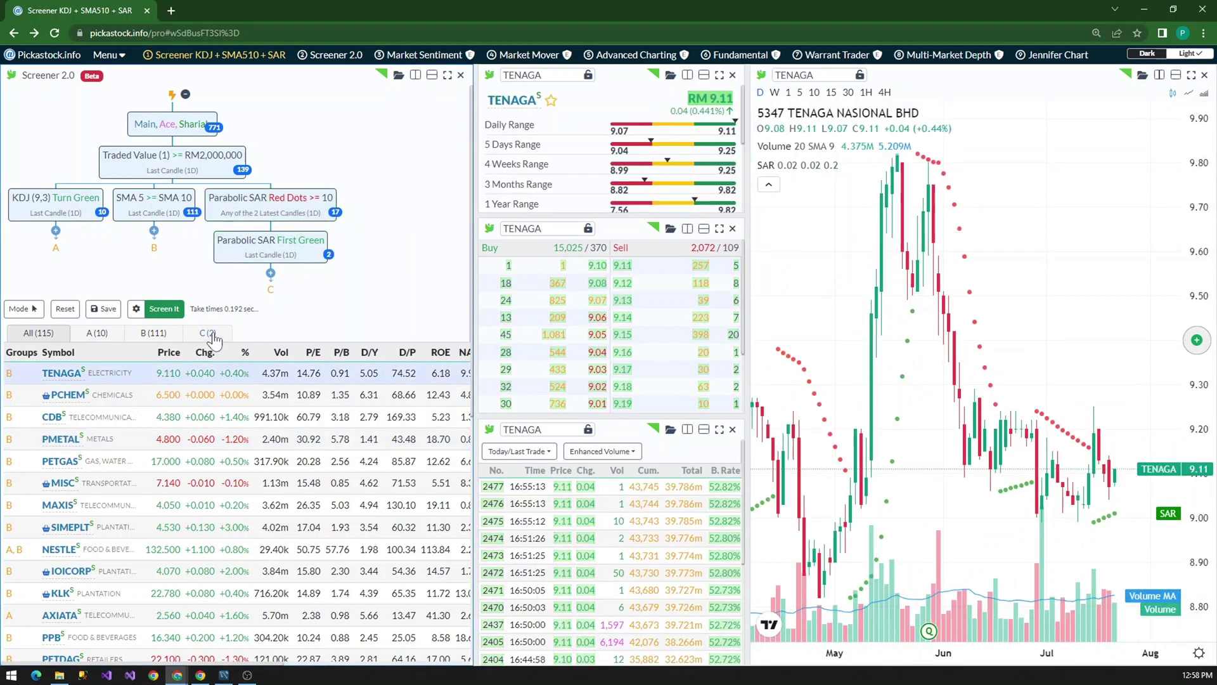
left_click(210, 331)
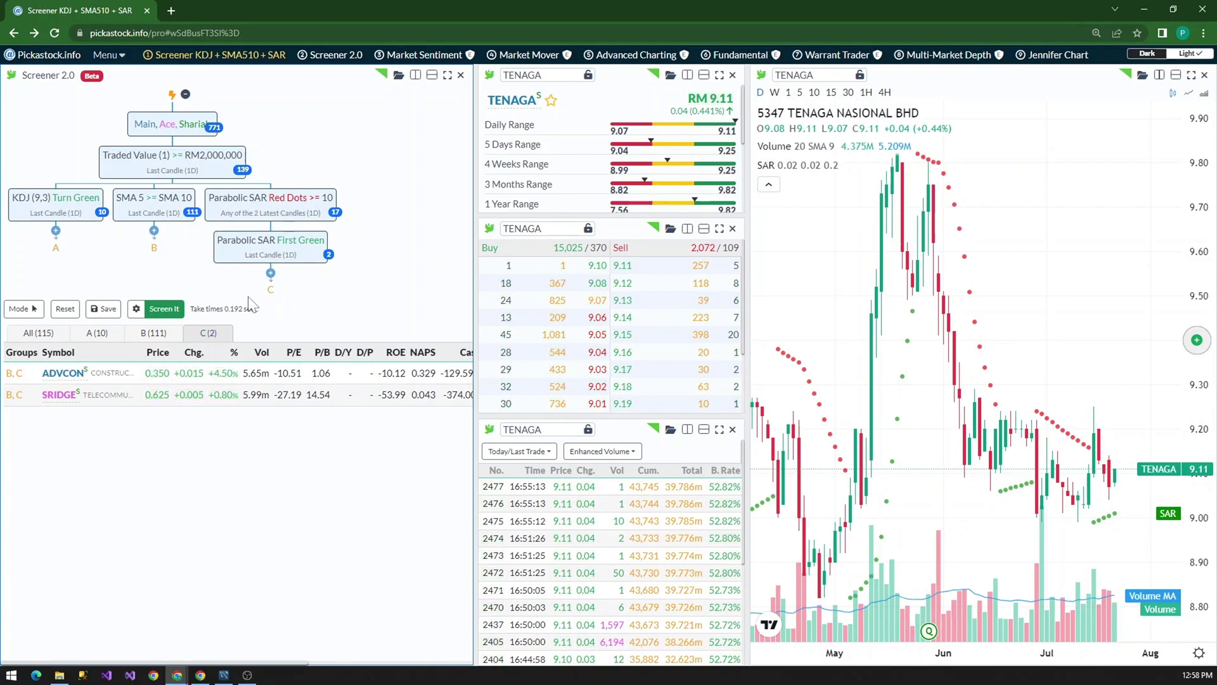
left_click(190, 373)
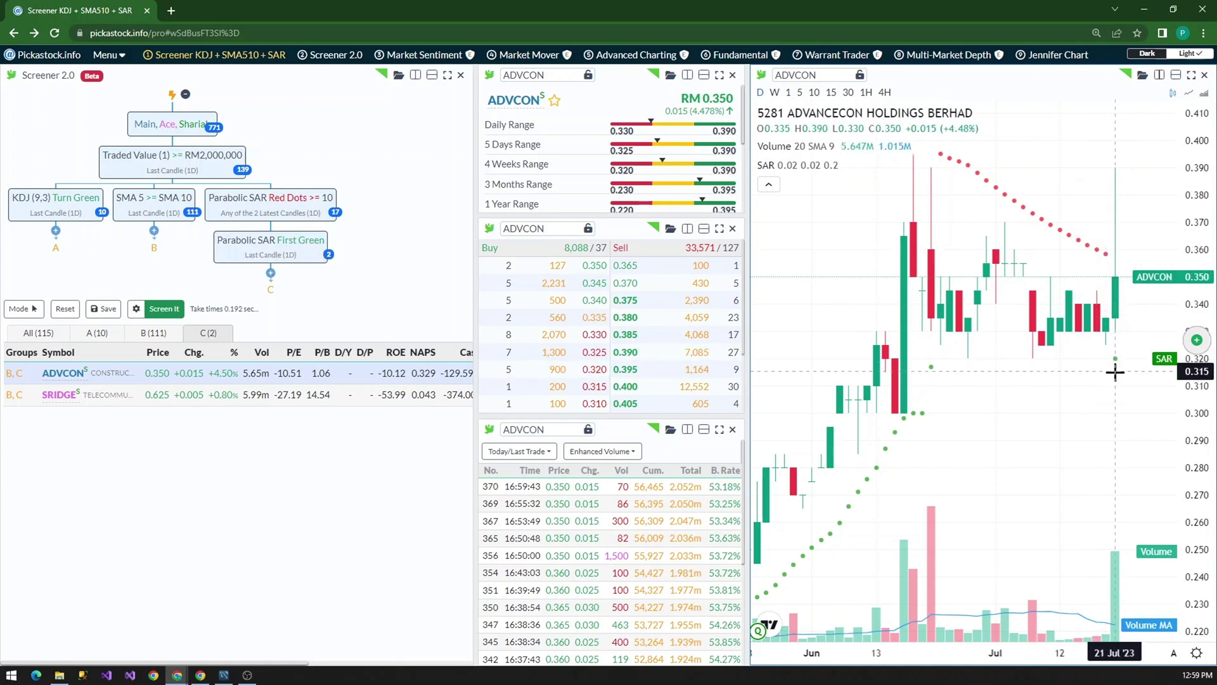
scroll(1115, 372, "down", 4)
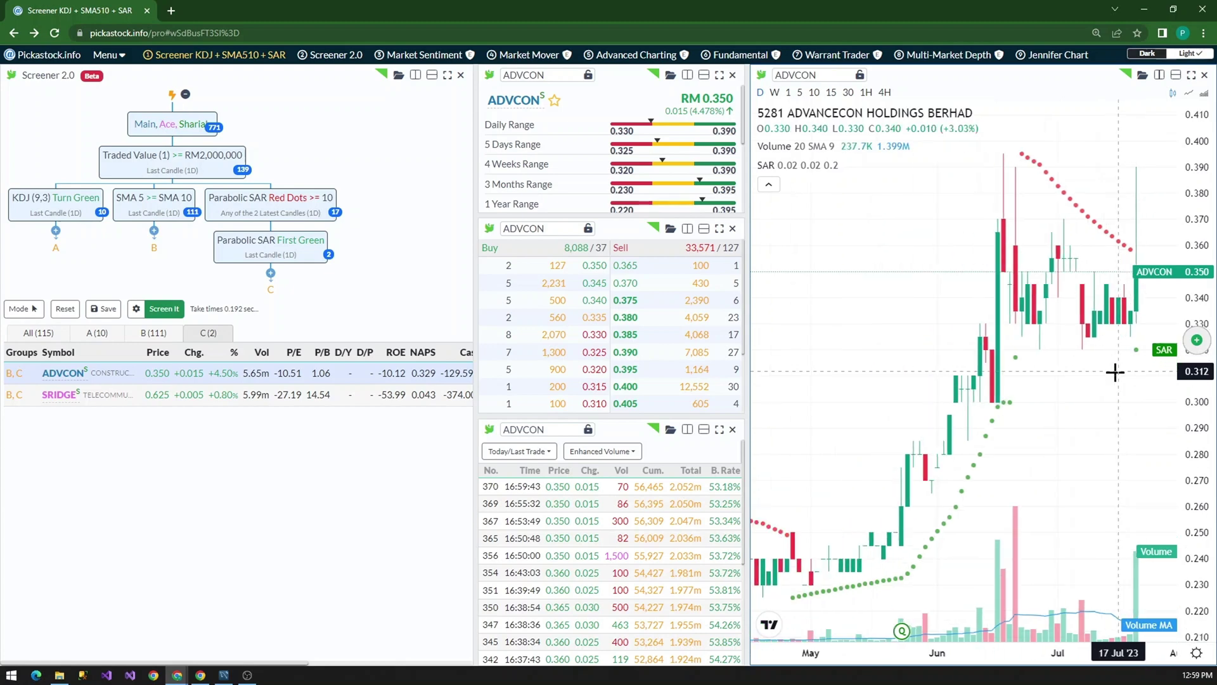
scroll(1115, 372, "up", 3)
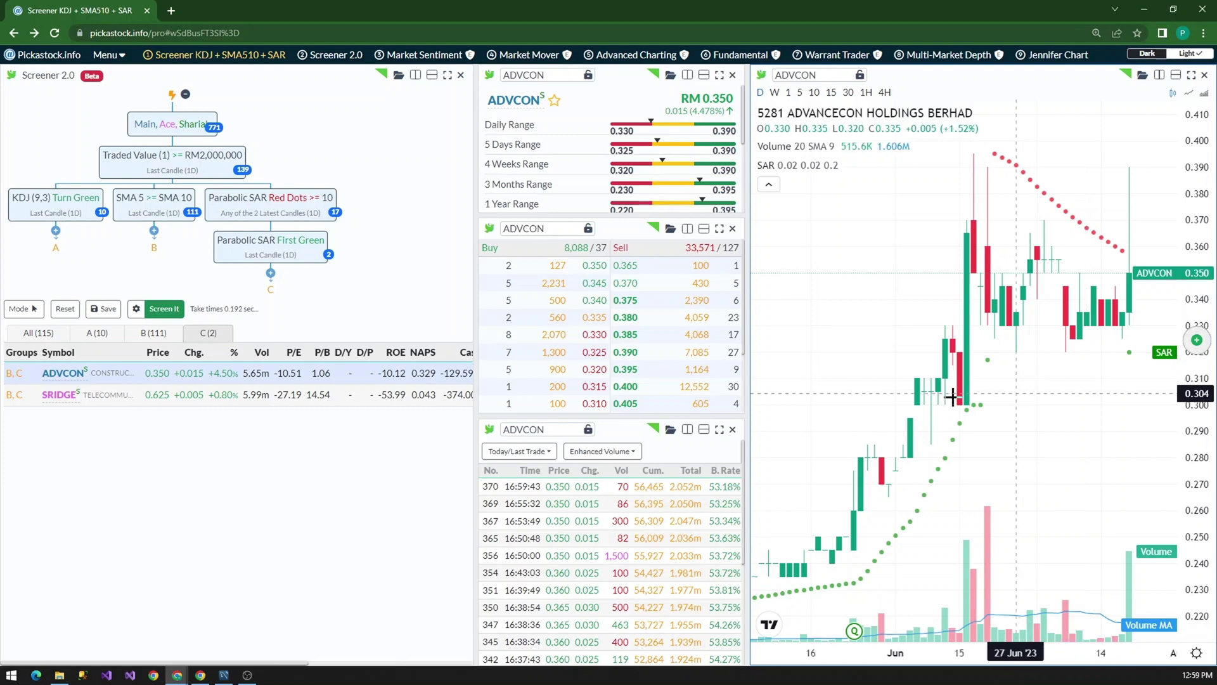
Reopen the Red Dots criterion via Edit Criteria and select its dot count of 10.
right_click(274, 215)
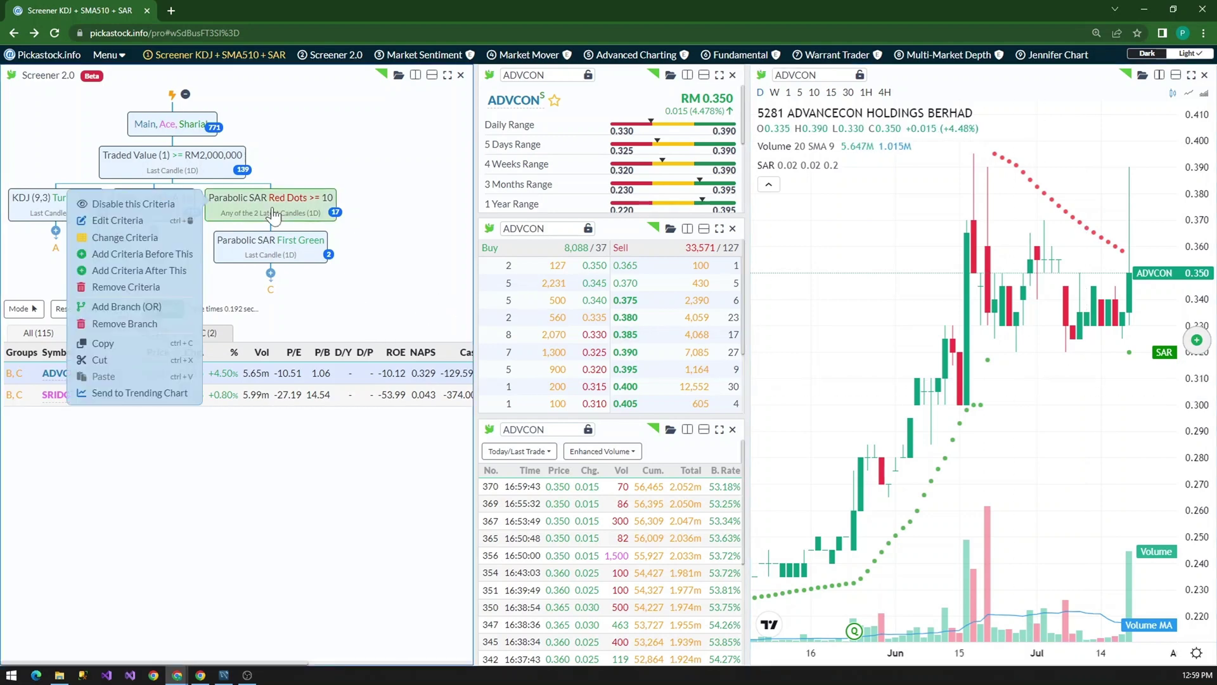
left_click(135, 221)
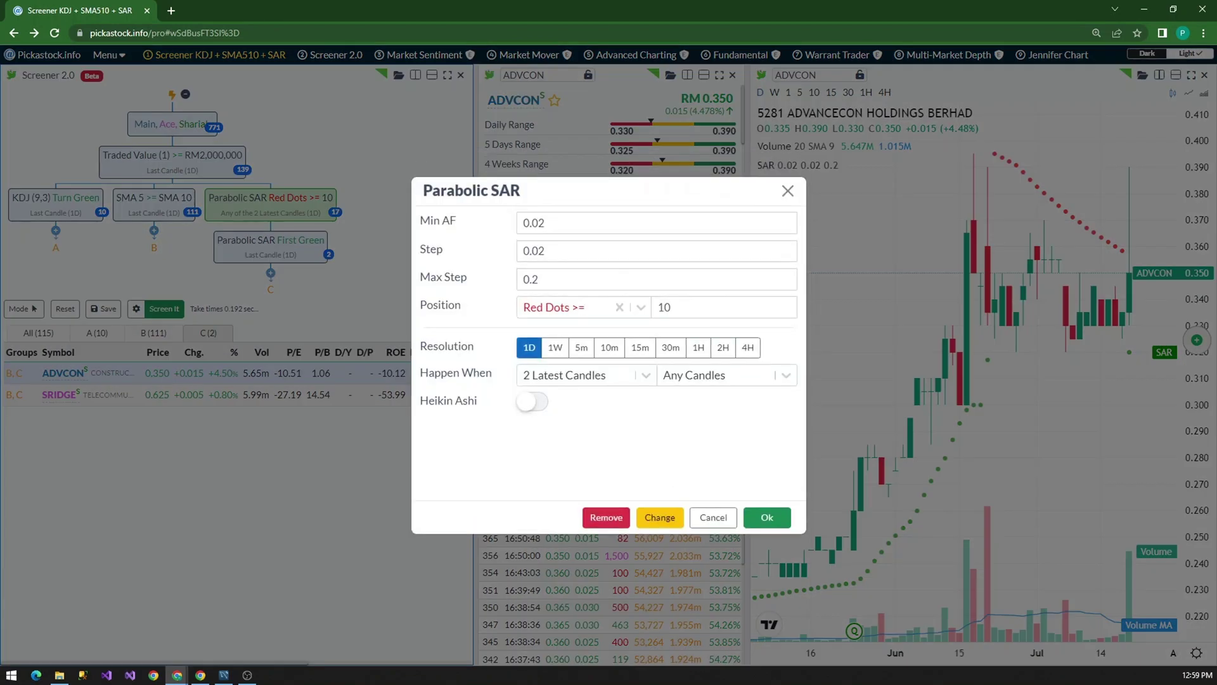
left_click(787, 191)
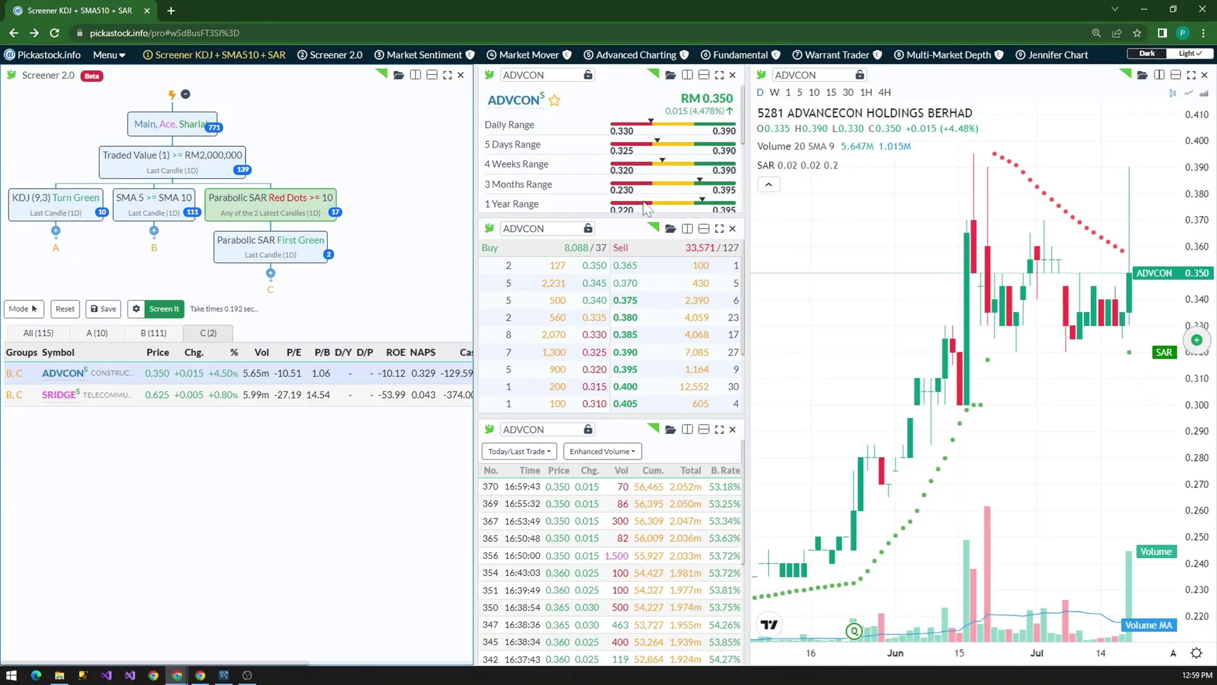
right_click(279, 219)
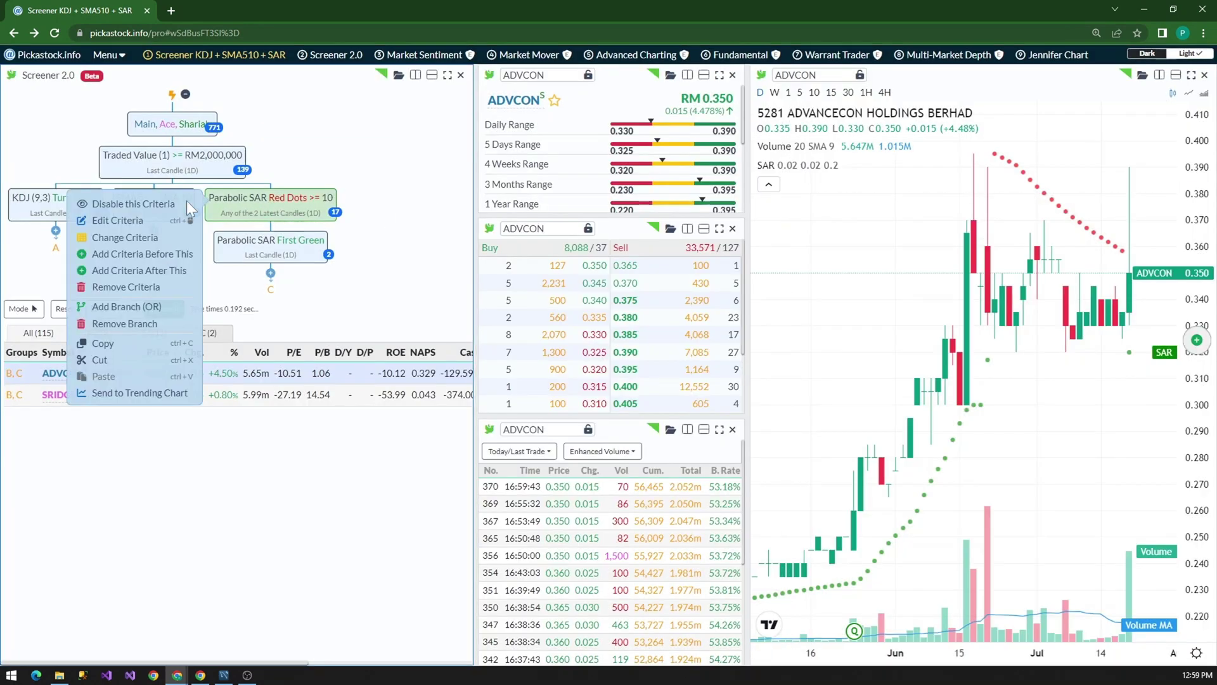
left_click(116, 222)
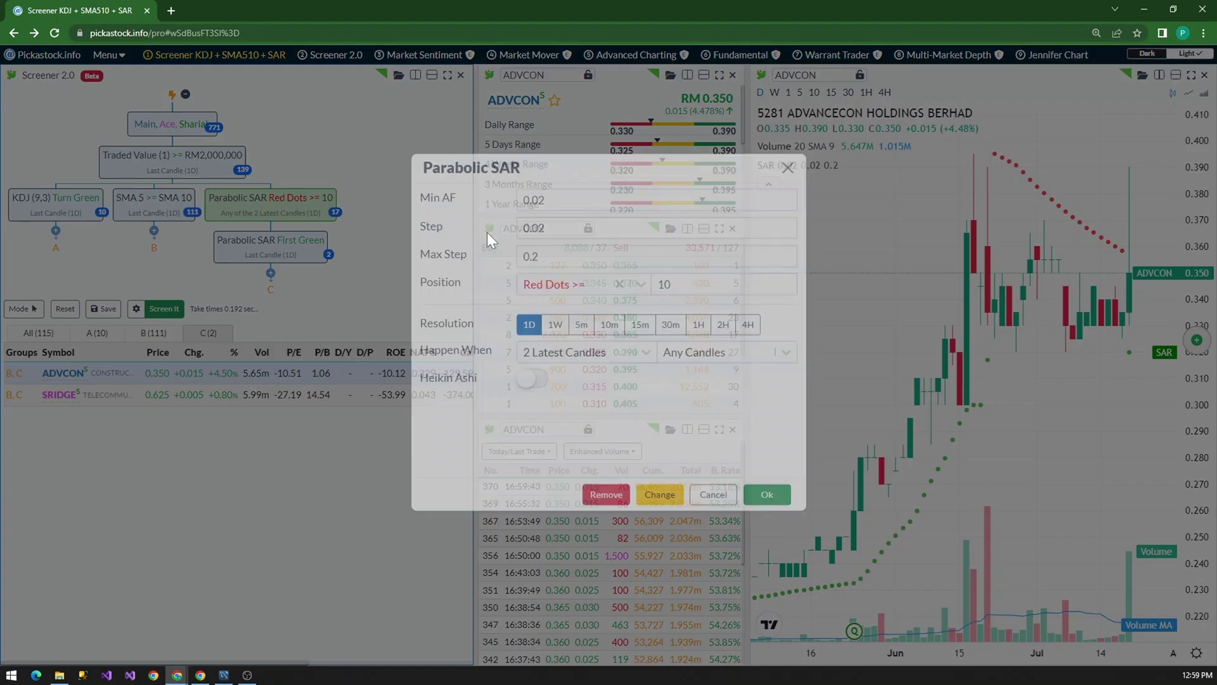
double_click(663, 307)
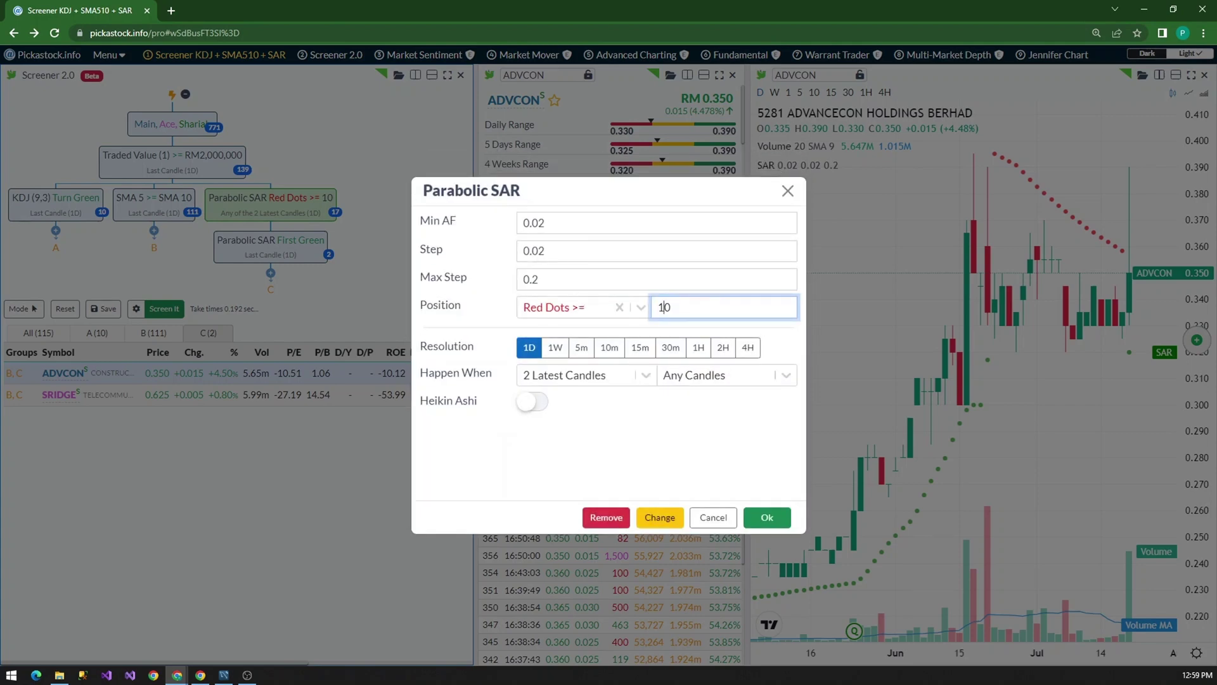
Close the SAR settings unchanged and step through the A (10), B (111) and C (2) result tabs.
left_click(788, 196)
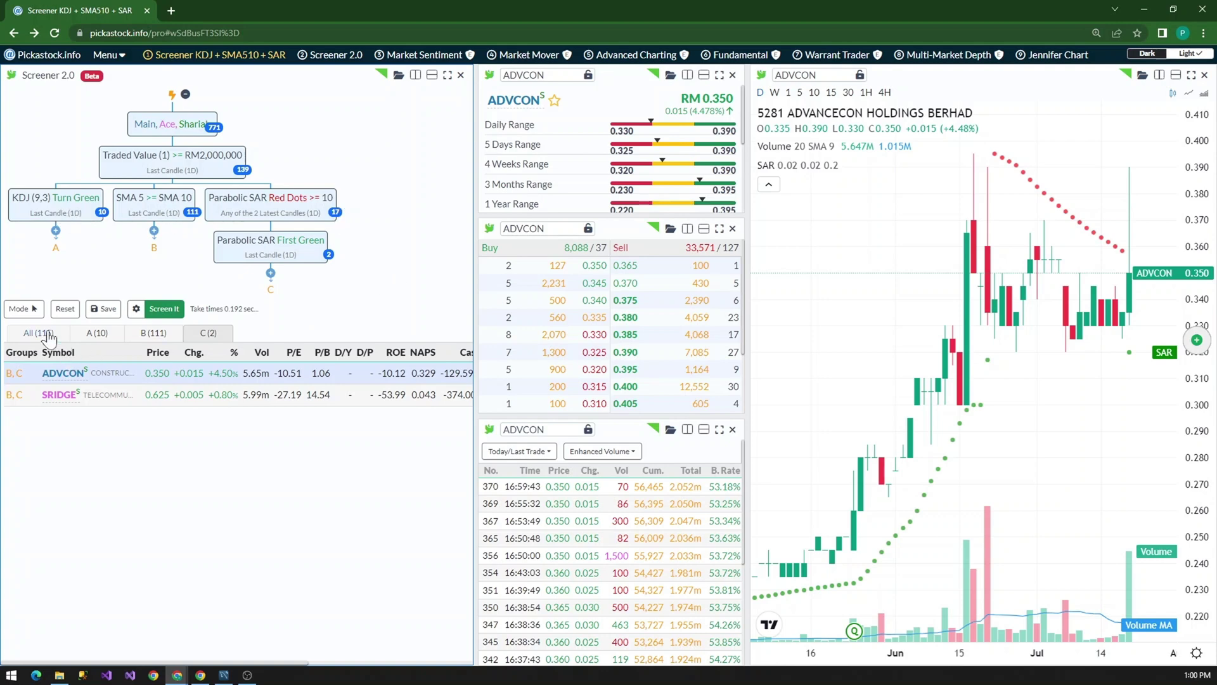
left_click(96, 334)
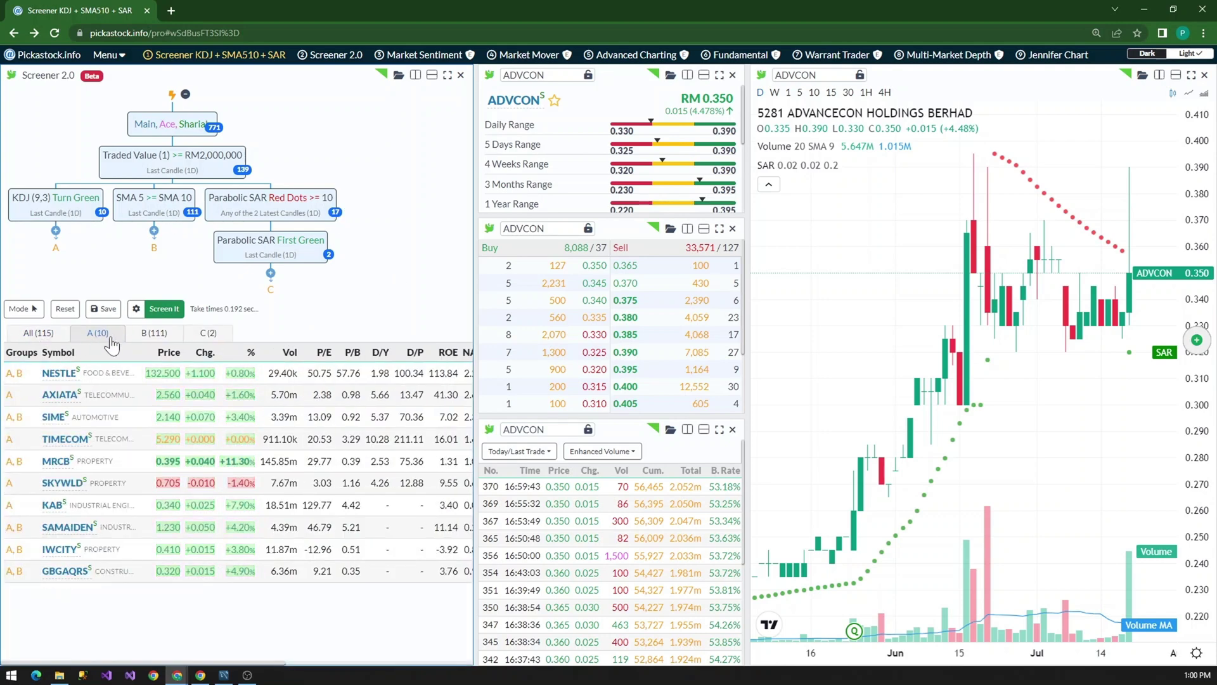
left_click(154, 334)
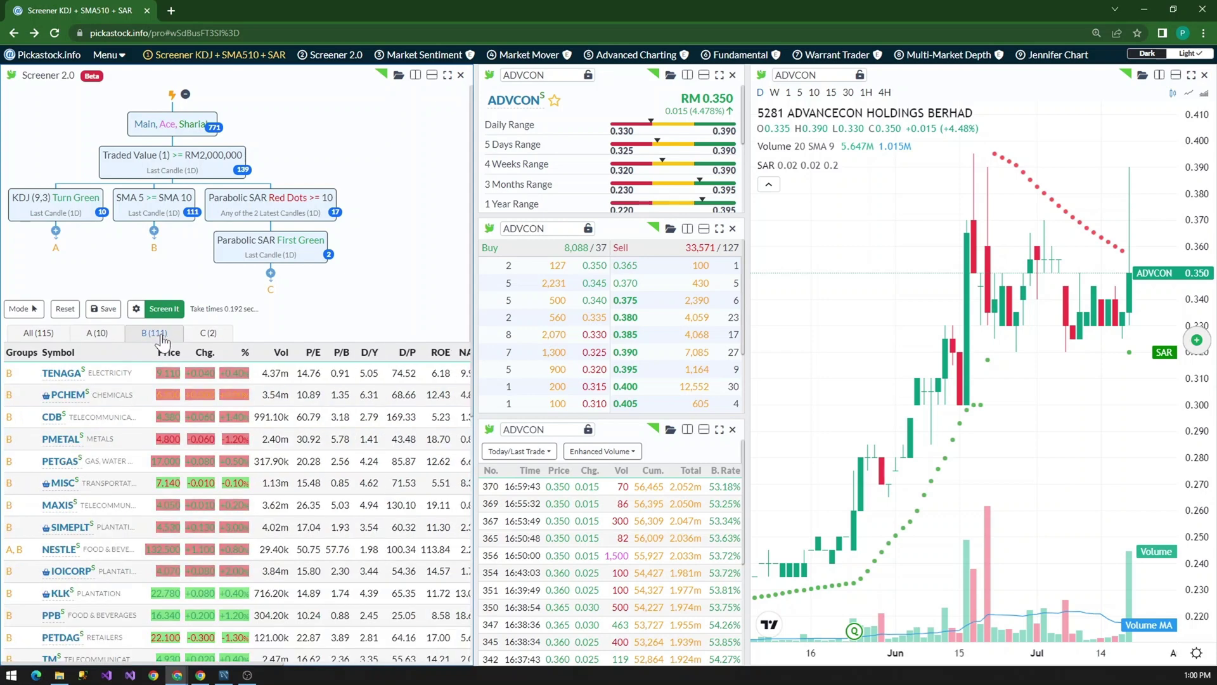
left_click(209, 333)
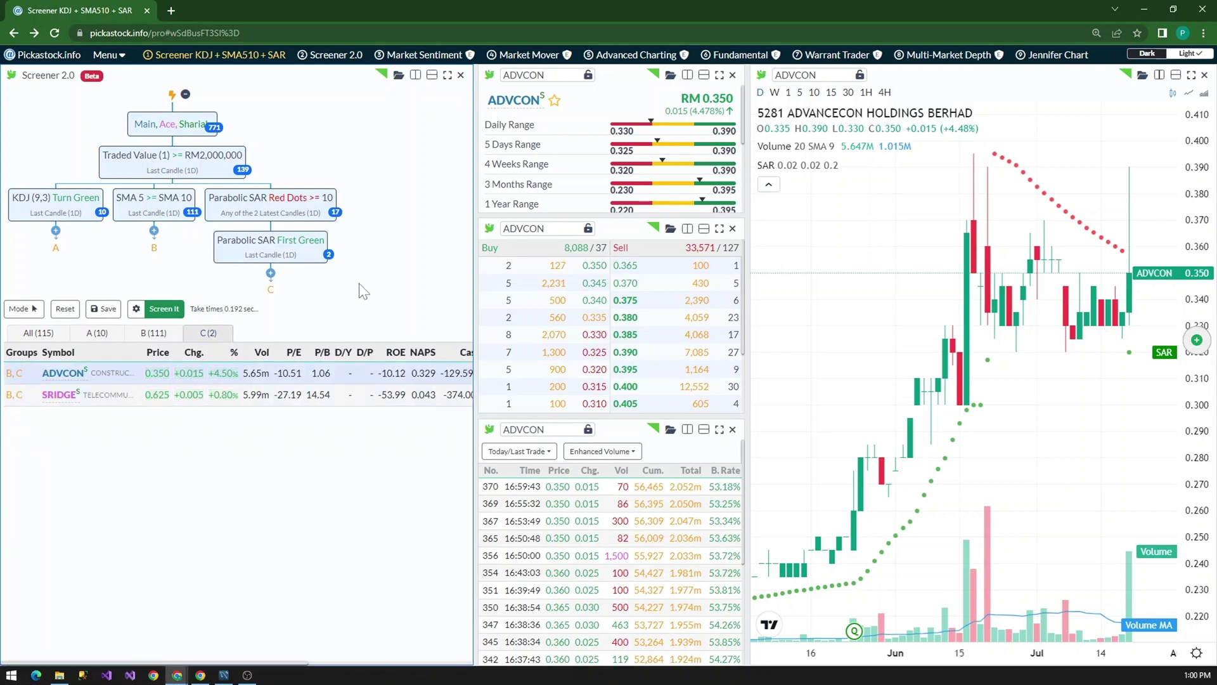
In branch B, search the criteria library and pick the Moving Average (SMA) criterion.
left_click(154, 232)
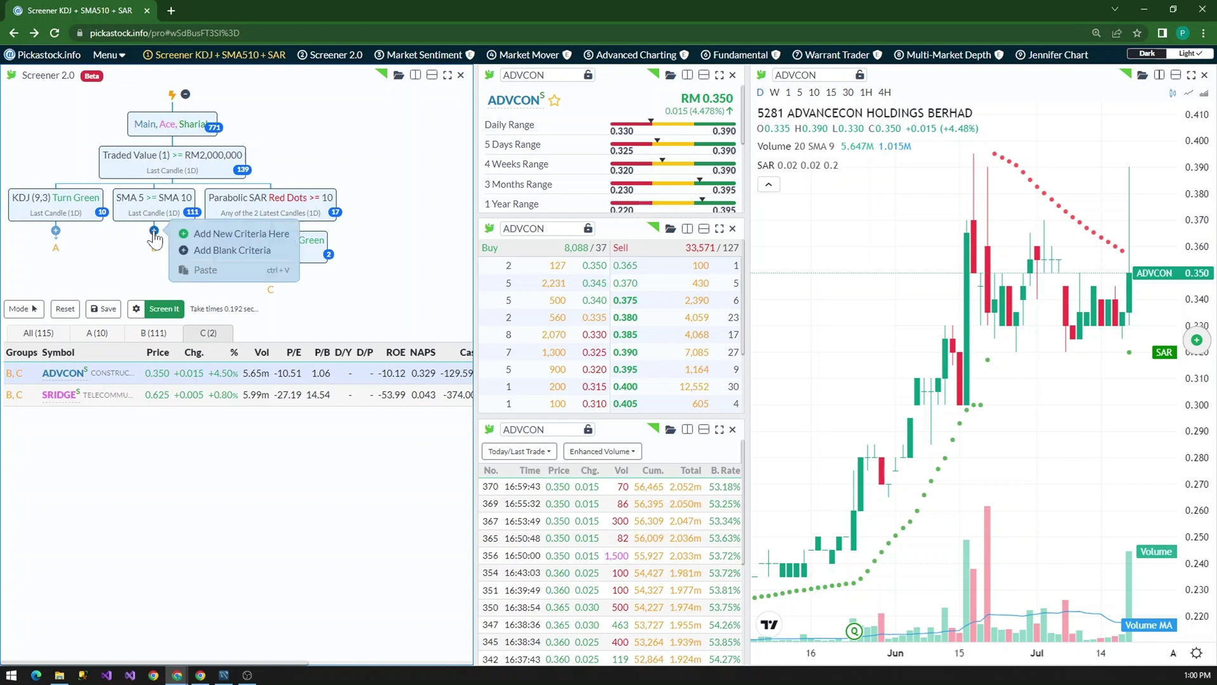
left_click(216, 233)
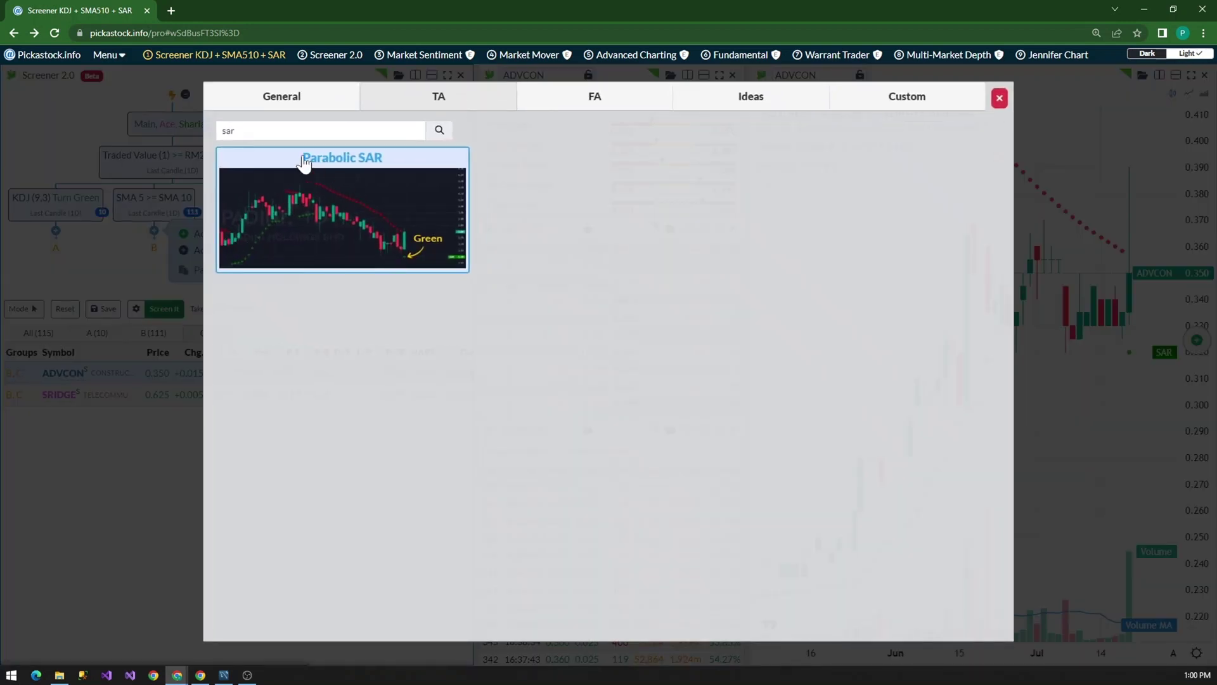
left_click(296, 131)
key("ctrl+a")
type("ma")
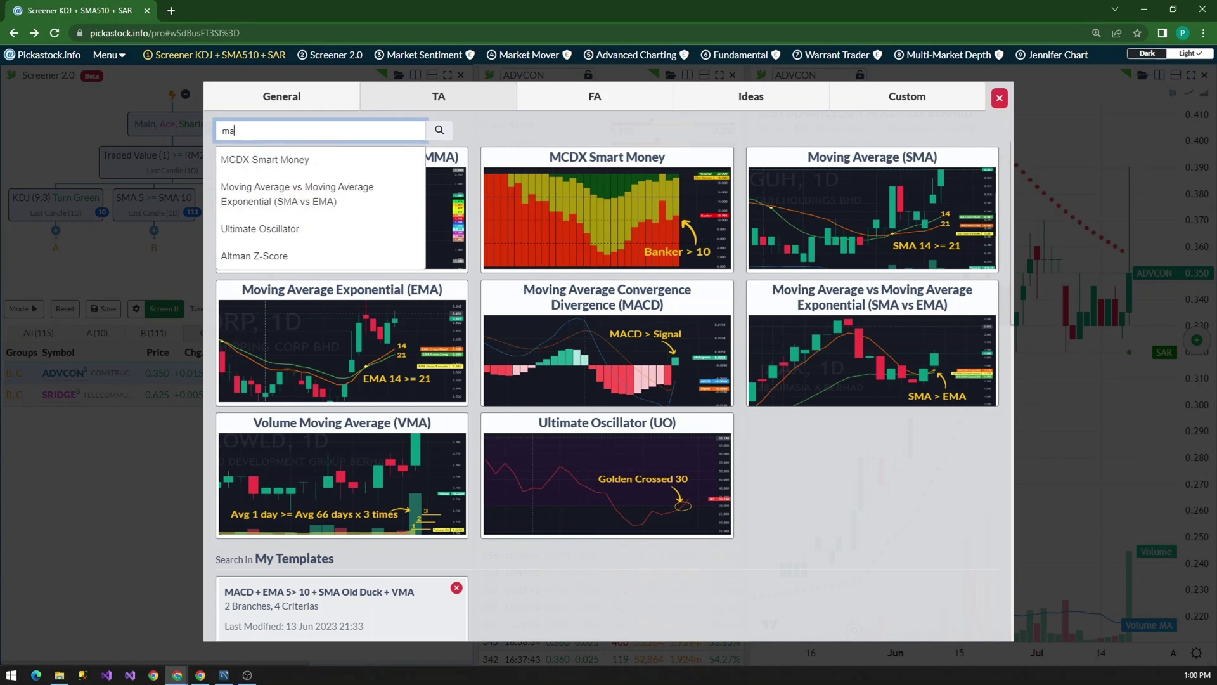
type("sm")
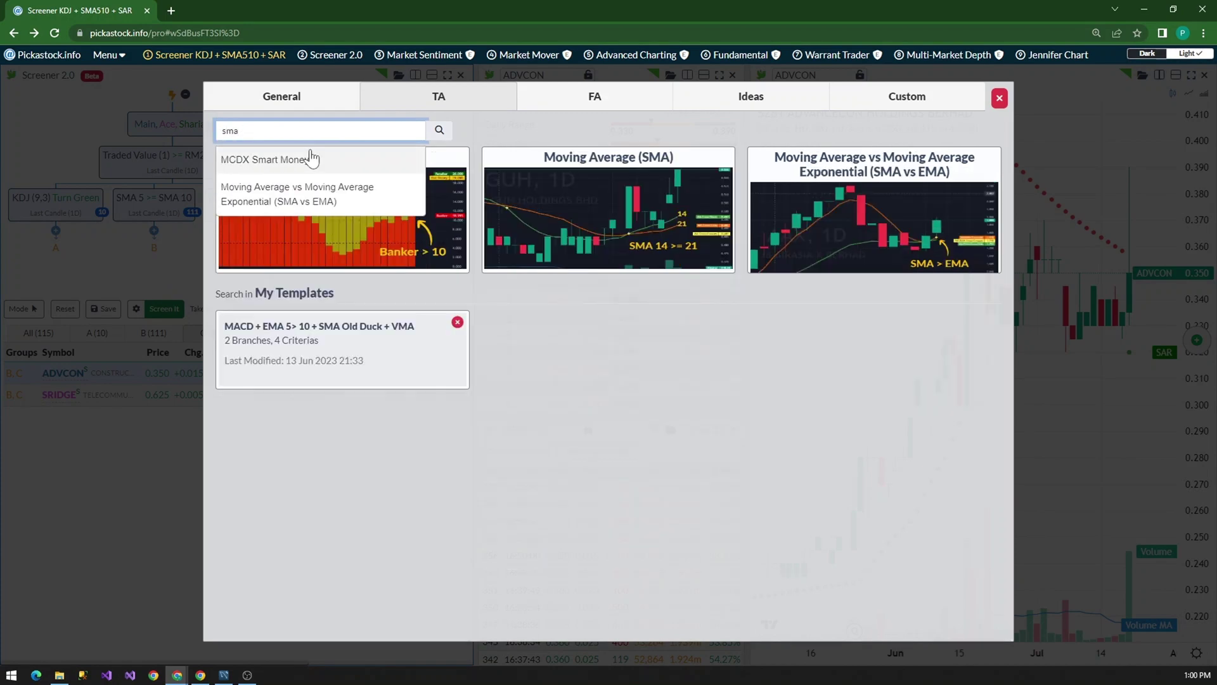
left_click(605, 202)
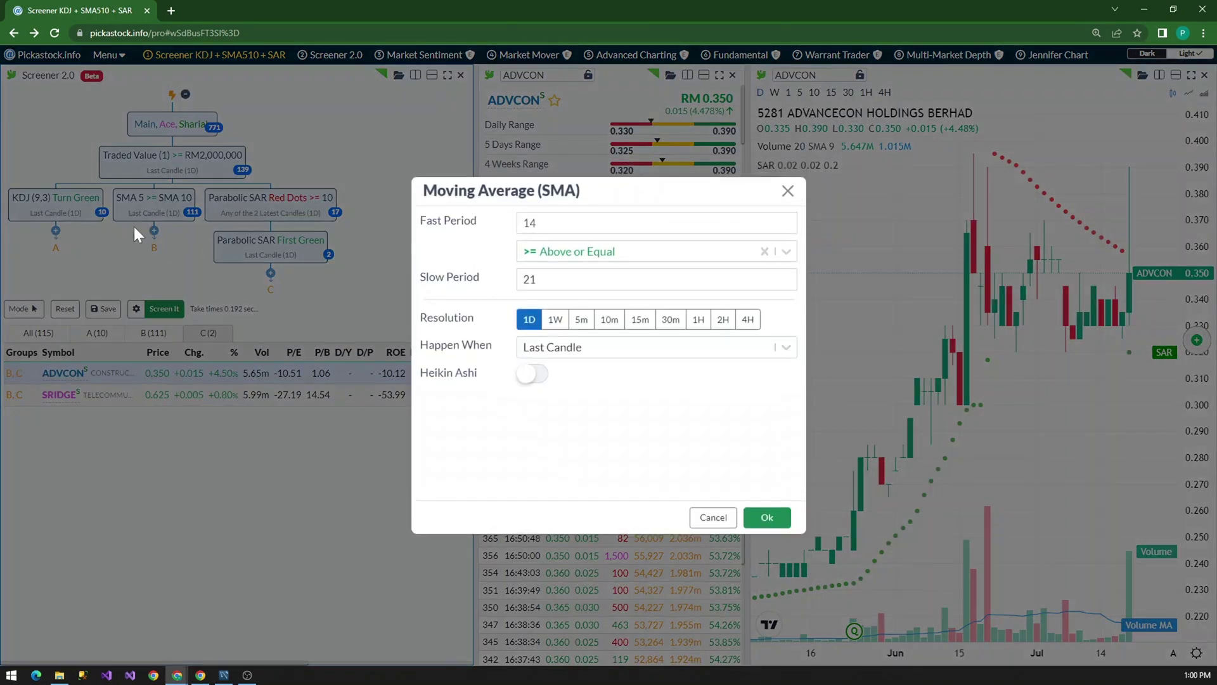
Set the SMA criterion's fast period to 10 and slow period to 20, and confirm.
double_click(529, 223)
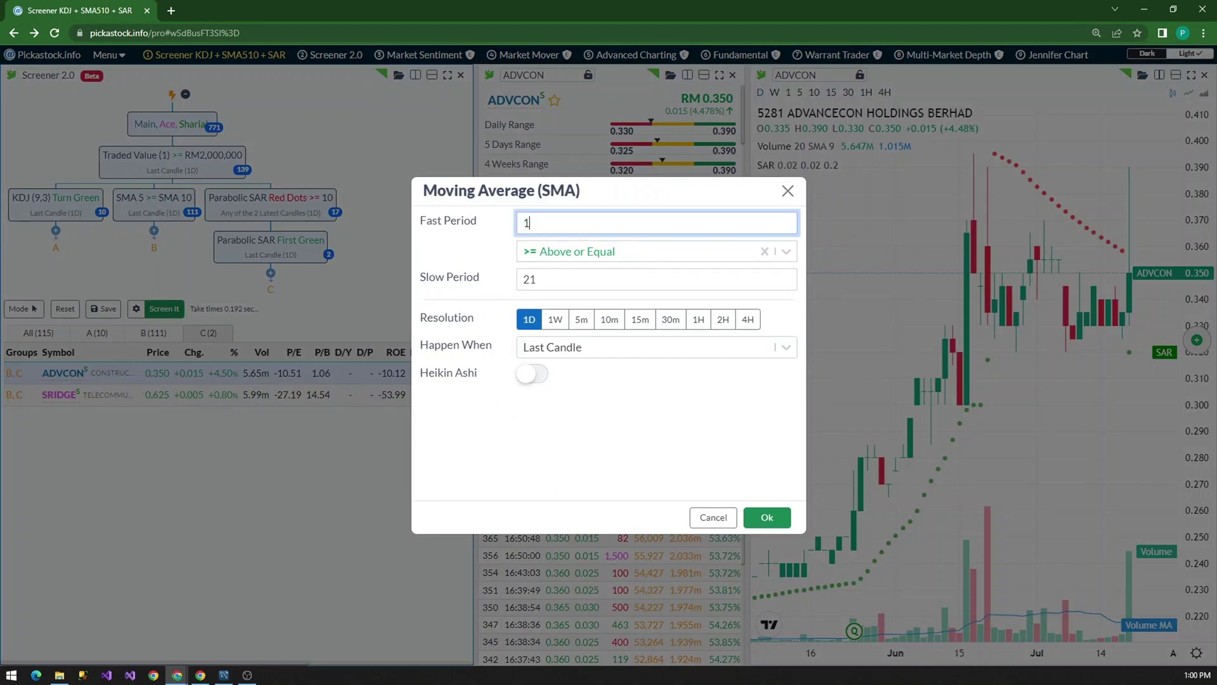
key("Tab")
left_click_drag(530, 279, 556, 281)
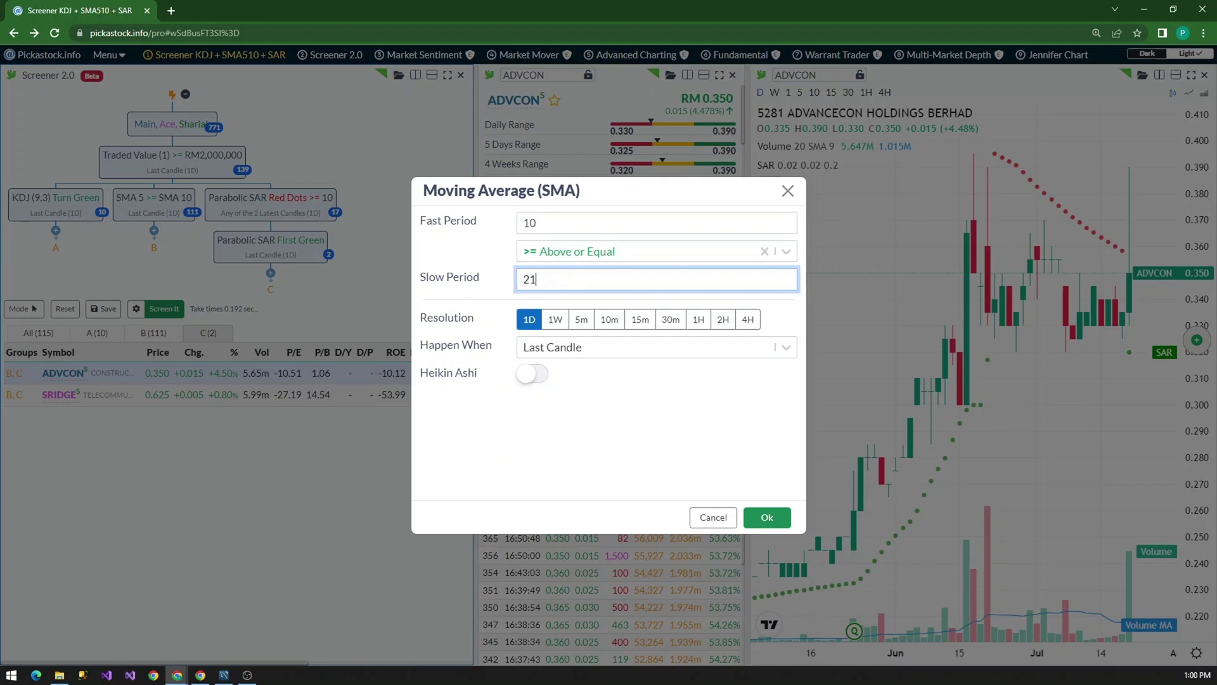
type("20")
left_click(767, 518)
right_click(196, 244)
left_click(198, 290)
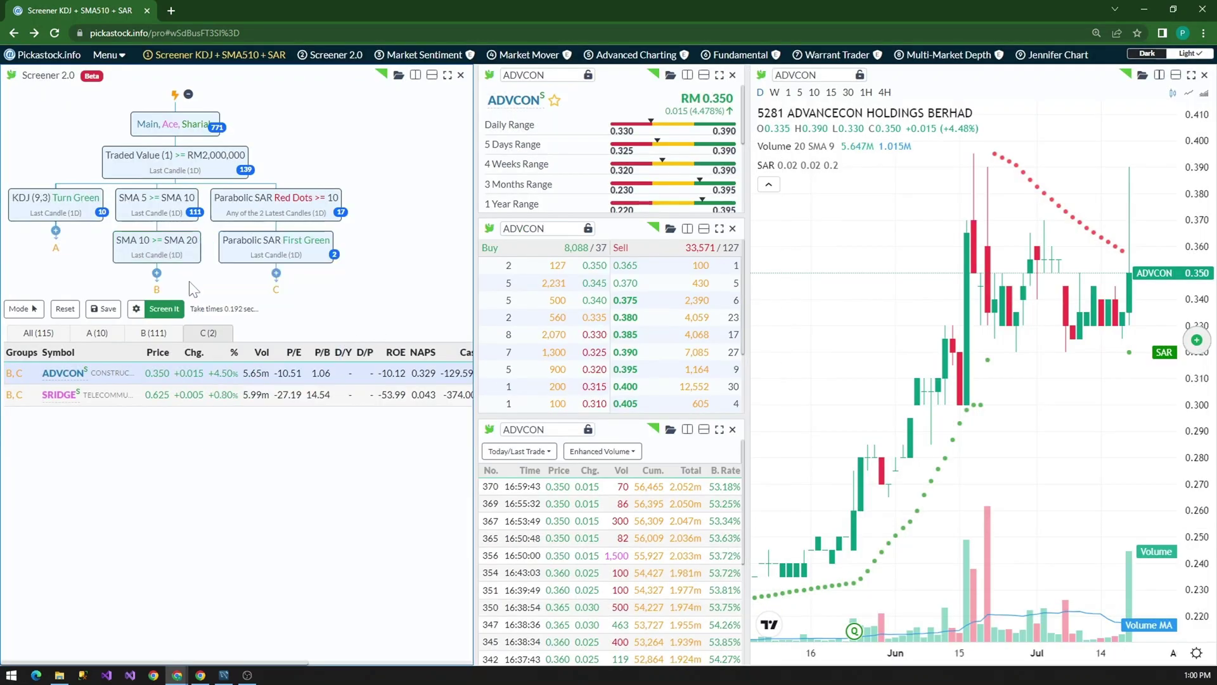
Rerun the screen with SMA 10 >= SMA 20, then pan the chart to show June to August.
left_click(164, 309)
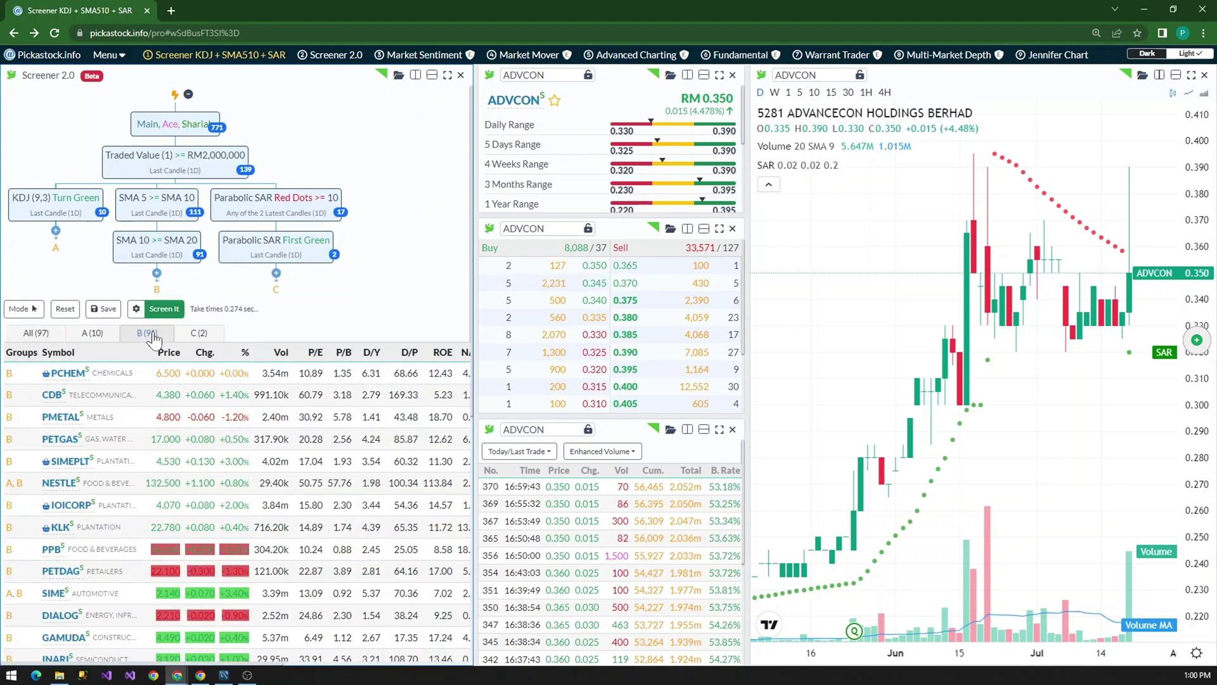
scroll(184, 507, "down", 4)
scroll(190, 505, "up", 4)
right_click(173, 252)
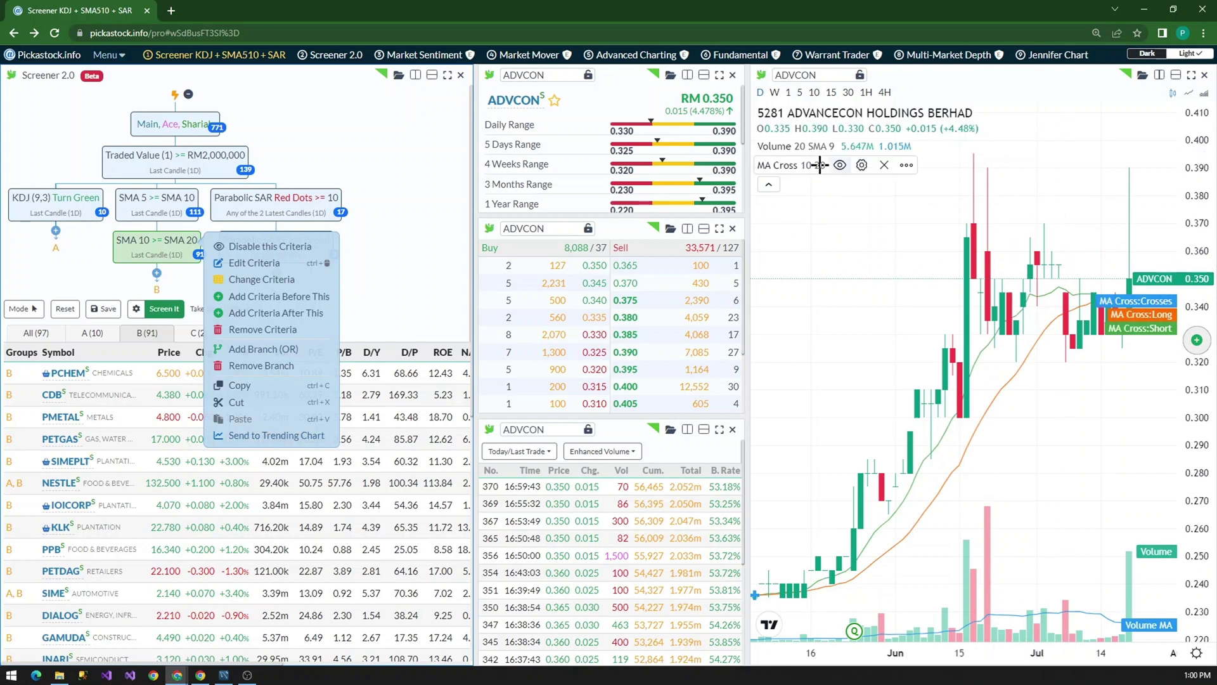
left_click(1010, 272)
left_click_drag(1010, 272, 913, 378)
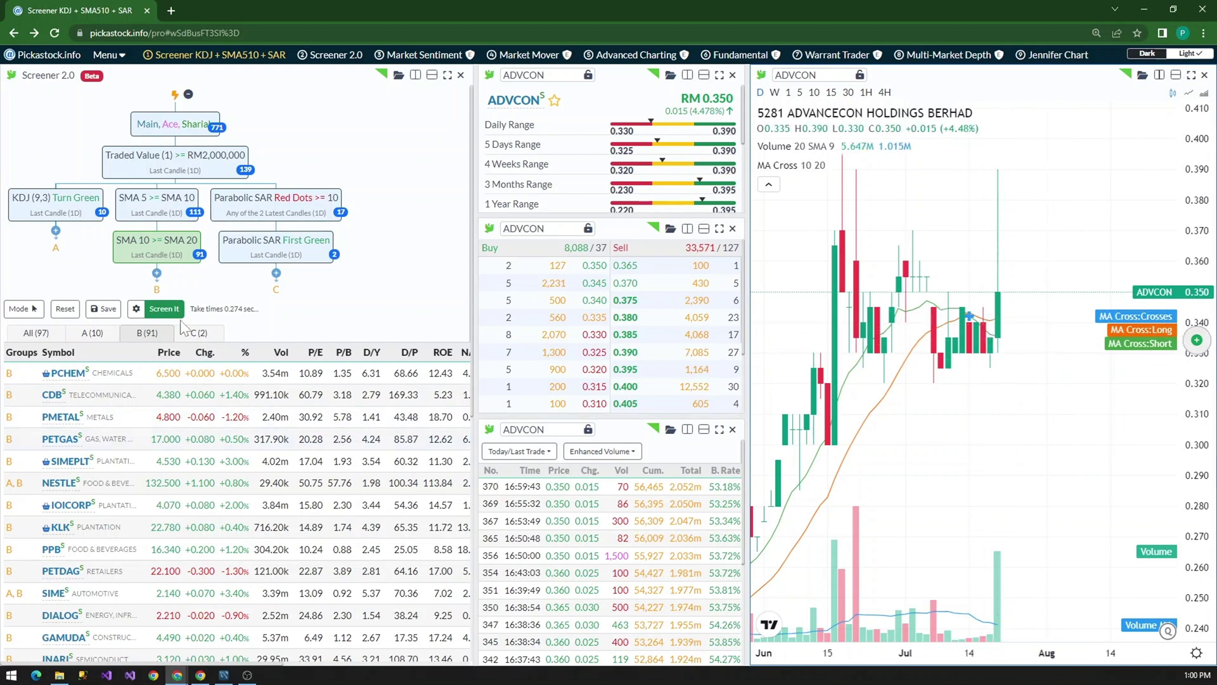
Show PETGAS, then KLK, in the quote and chart panels, then list all 97 screened stocks.
left_click(198, 438)
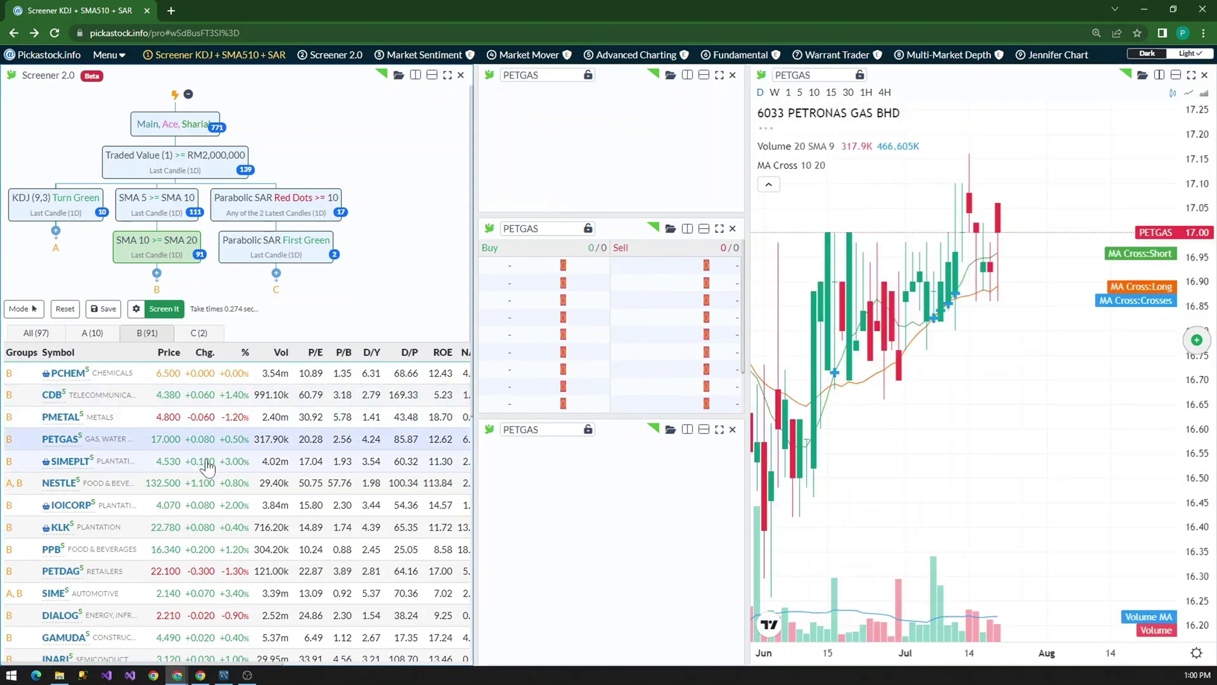
left_click(209, 526)
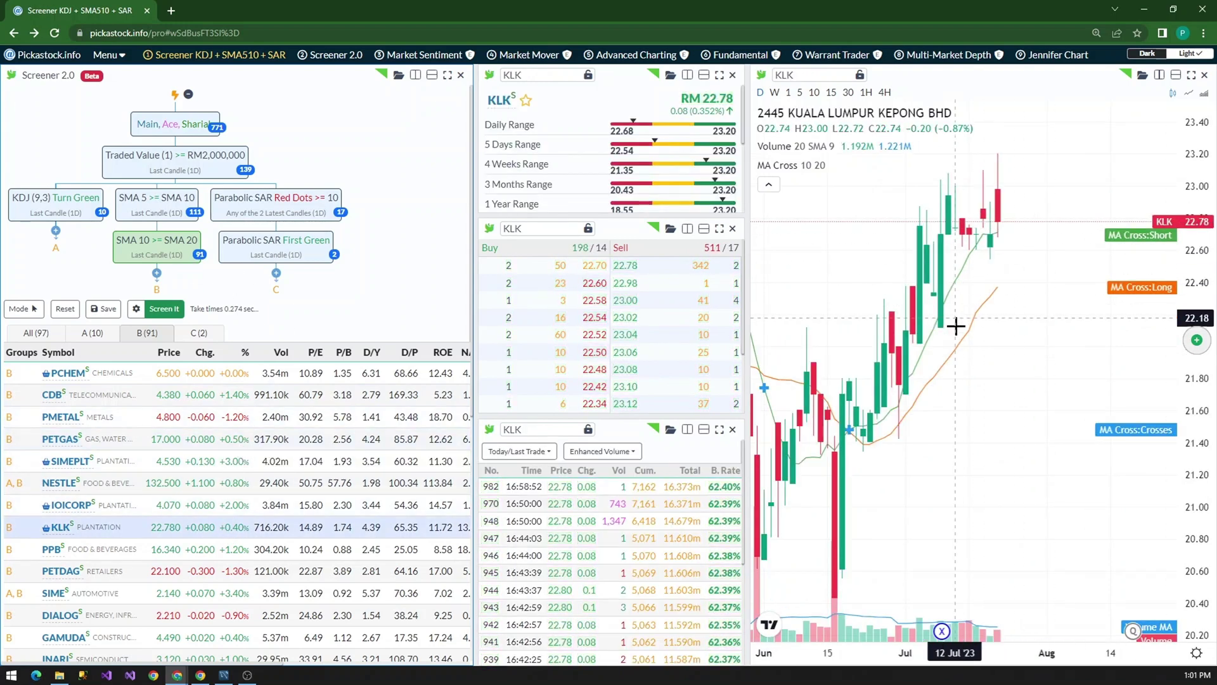
scroll(202, 514, "down", 6)
scroll(198, 514, "up", 6)
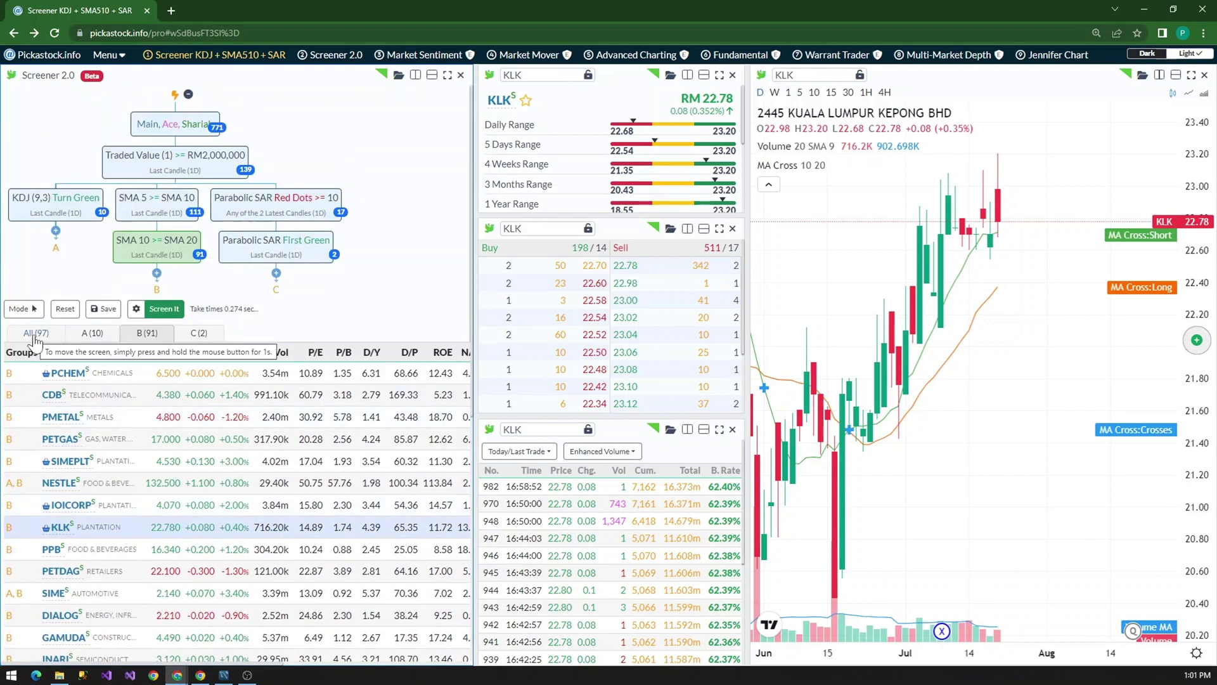
left_click(36, 333)
scroll(95, 442, "down", 4)
scroll(94, 442, "up", 4)
scroll(94, 442, "down", 2)
left_click(26, 357)
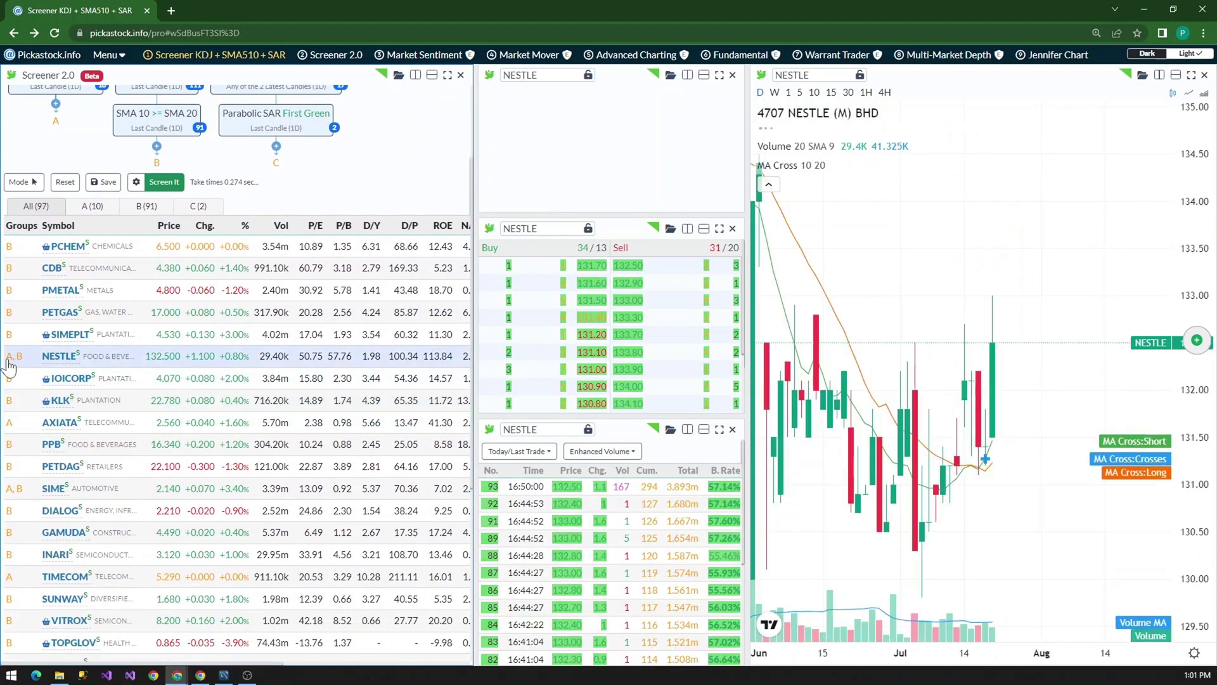
scroll(23, 472, "down", 5)
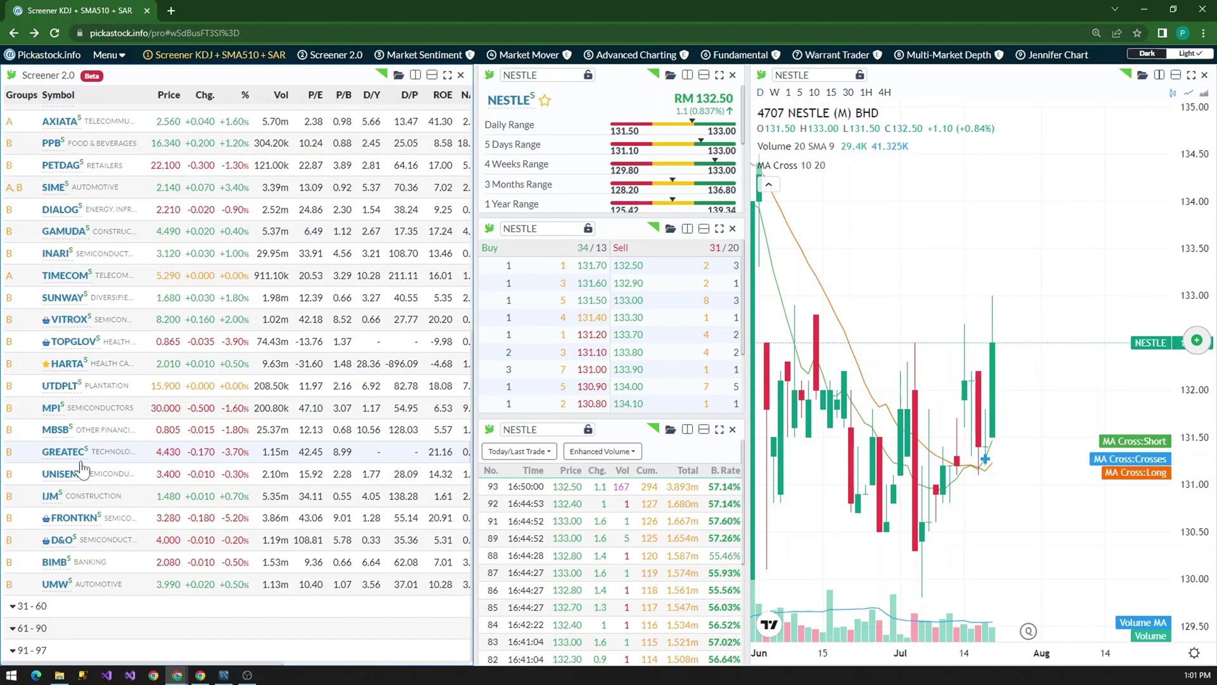
scroll(83, 467, "up", 6)
scroll(82, 468, "up", 1)
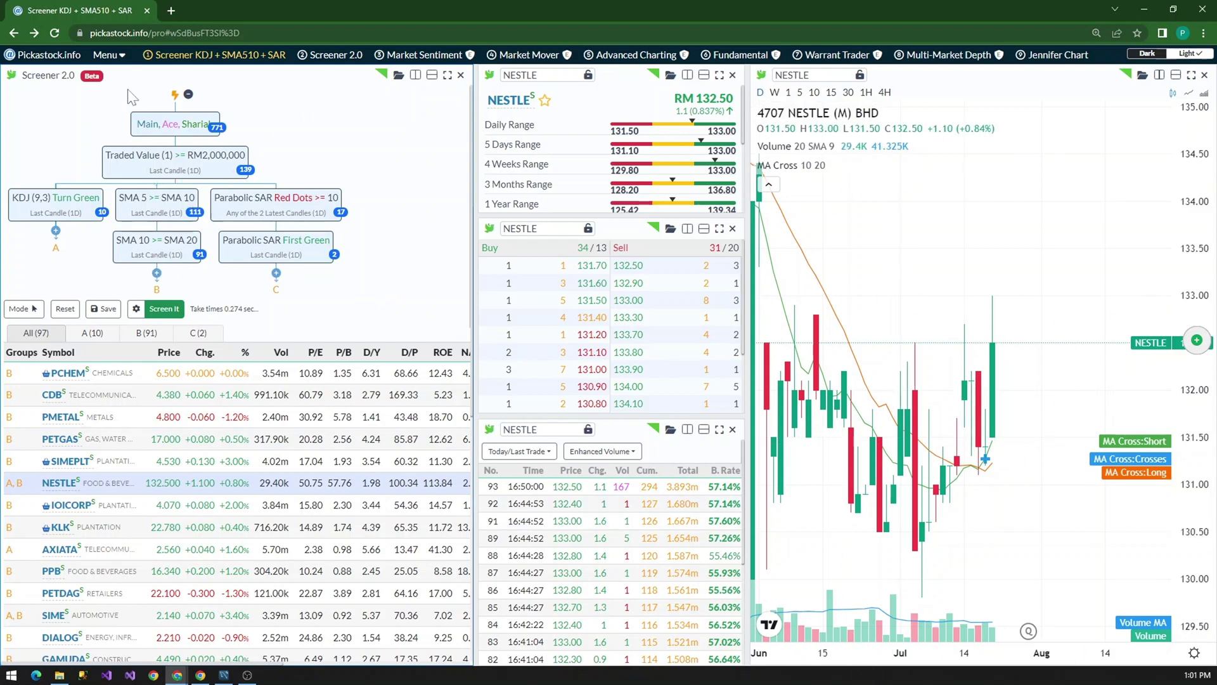
Save the current template, then save it as 'Screener KDJ + SMA51020 + SAR'.
left_click(112, 57)
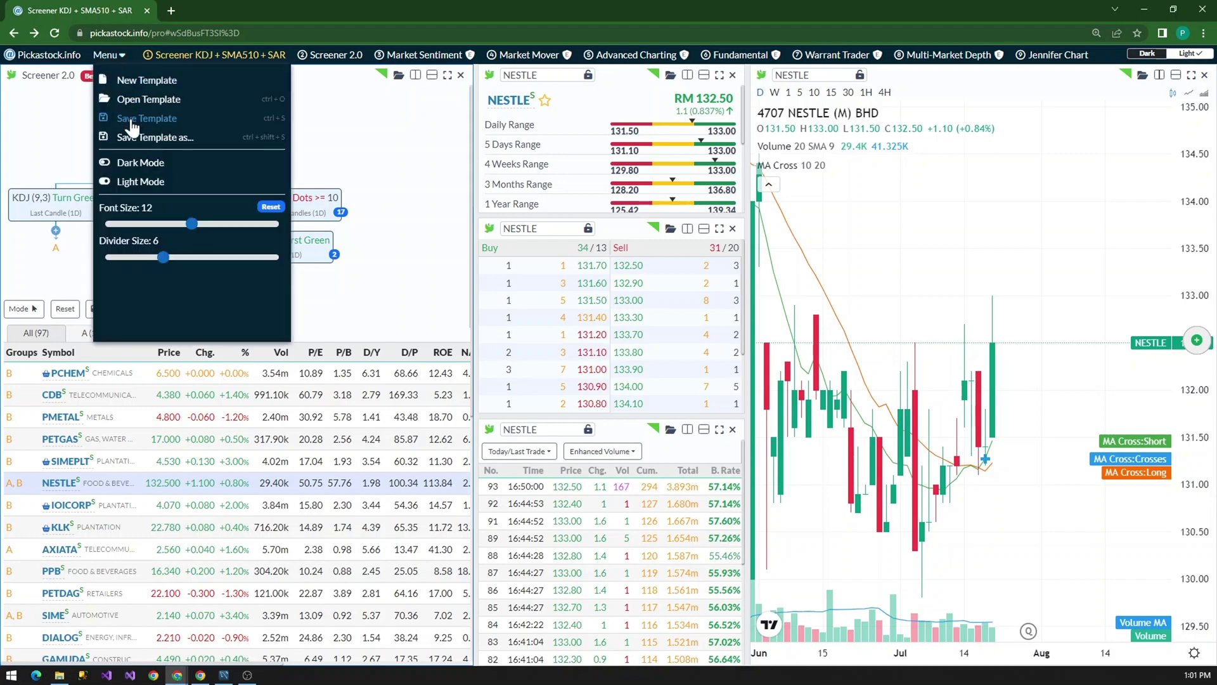
left_click(132, 121)
left_click(109, 56)
left_click(152, 137)
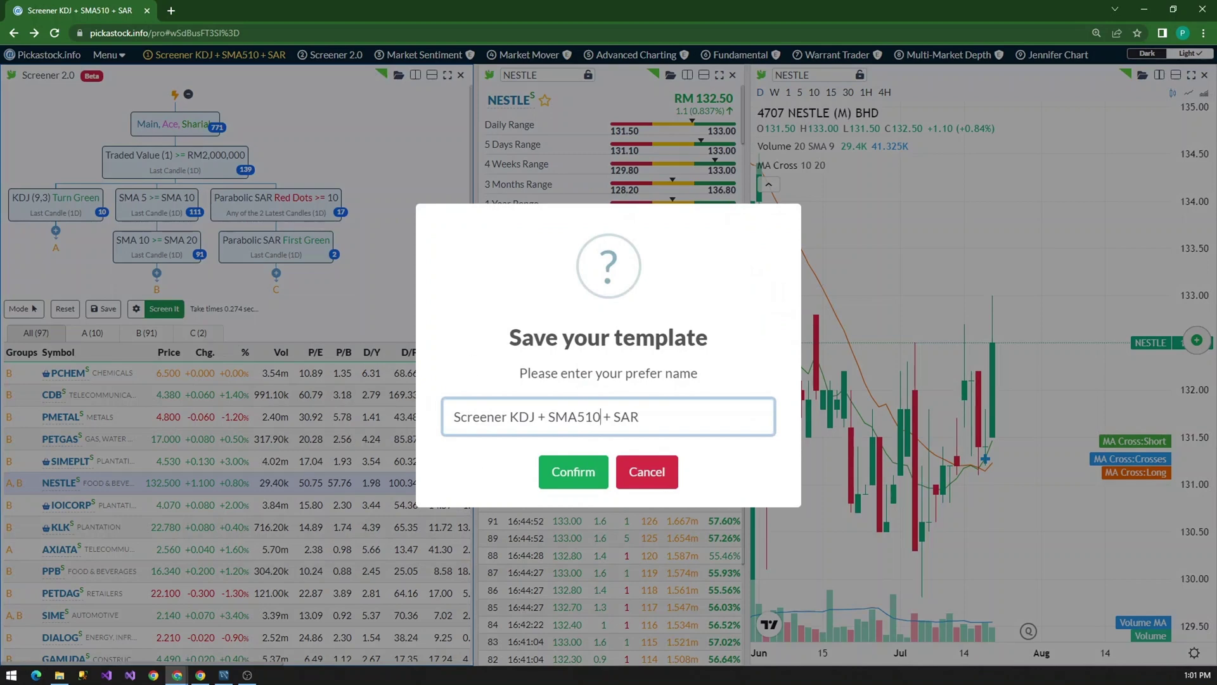
type("20")
left_click(573, 472)
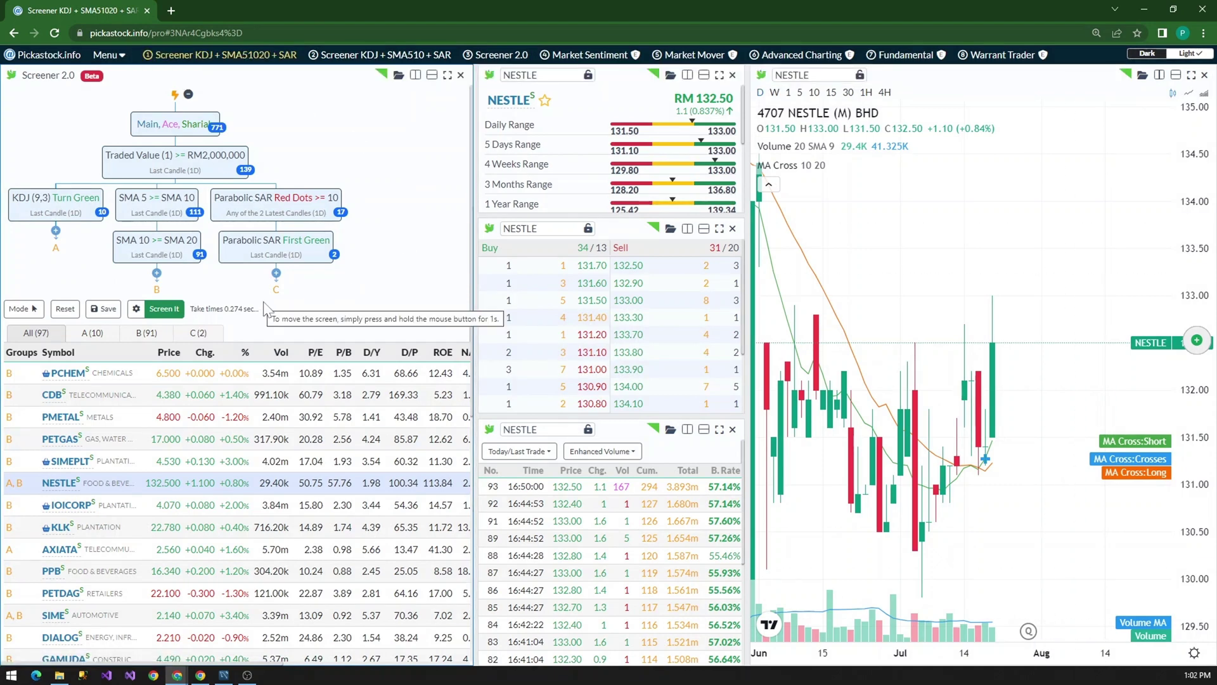
Rerun the screen and disable the SMA 5 >= SMA 10 criterion in branch B.
left_click(164, 308)
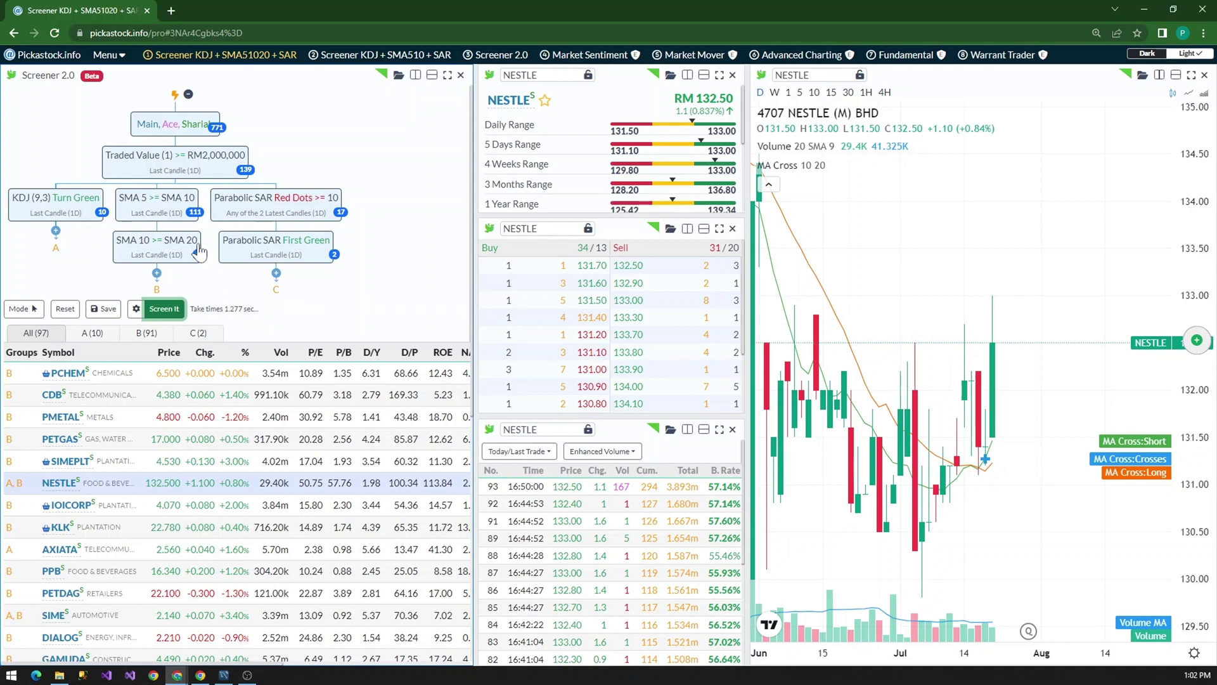
right_click(167, 211)
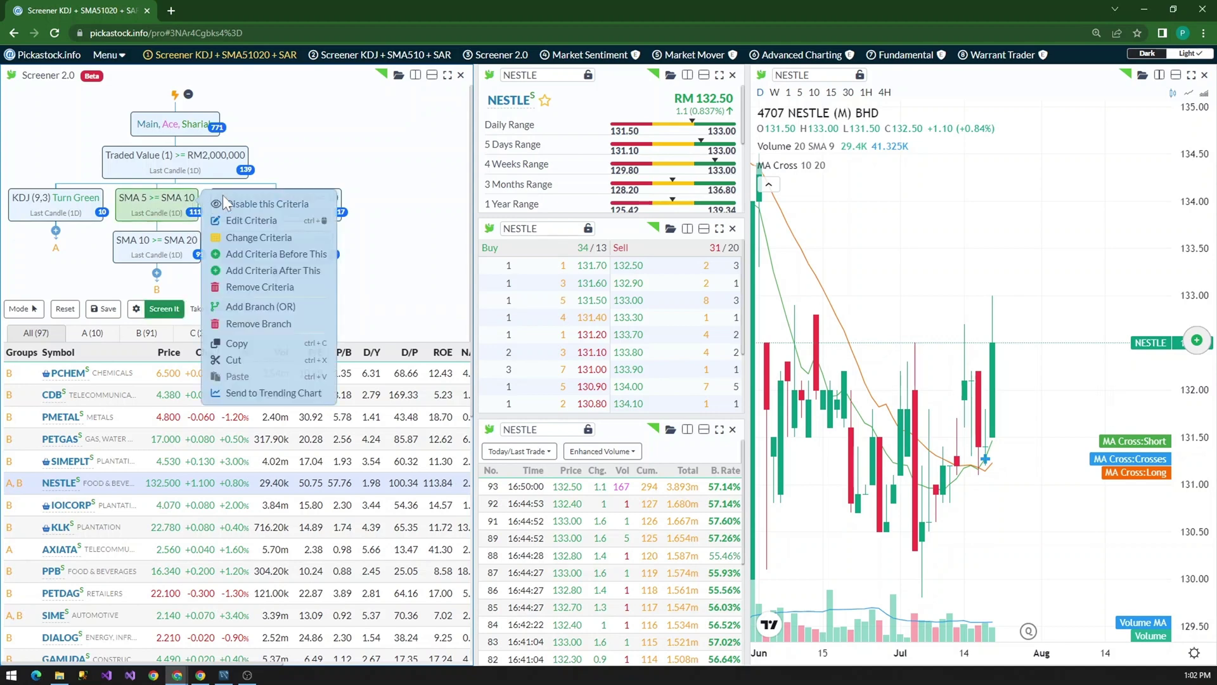
left_click(405, 254)
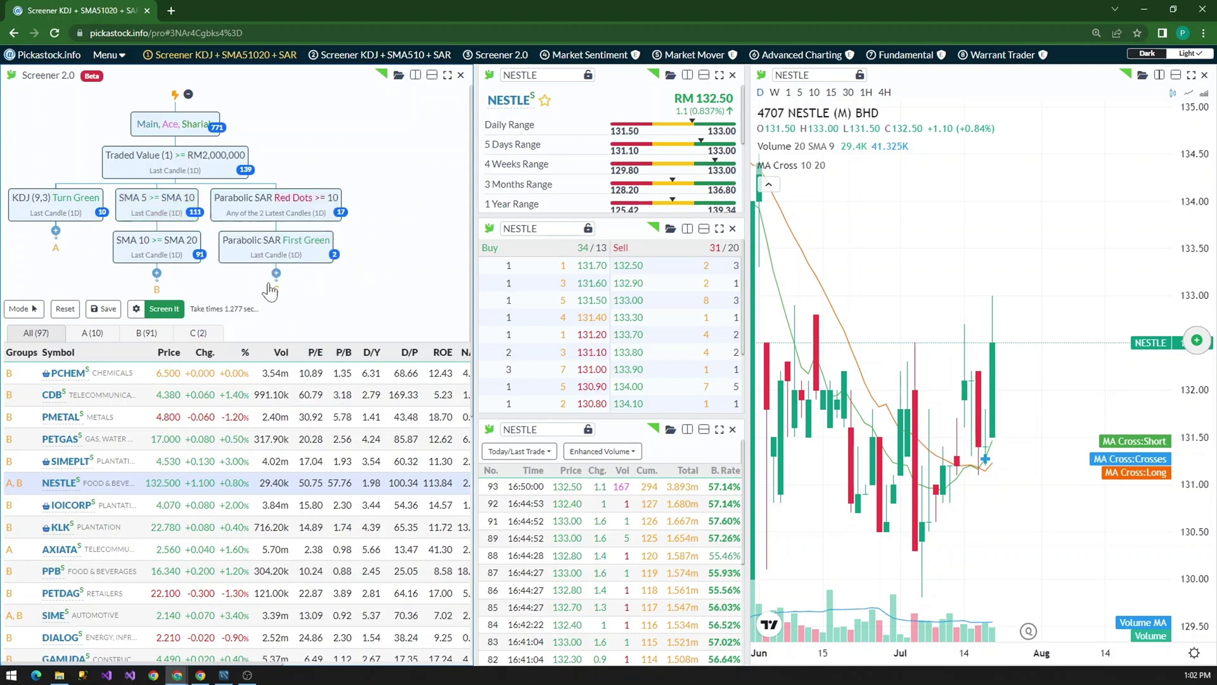
right_click(159, 256)
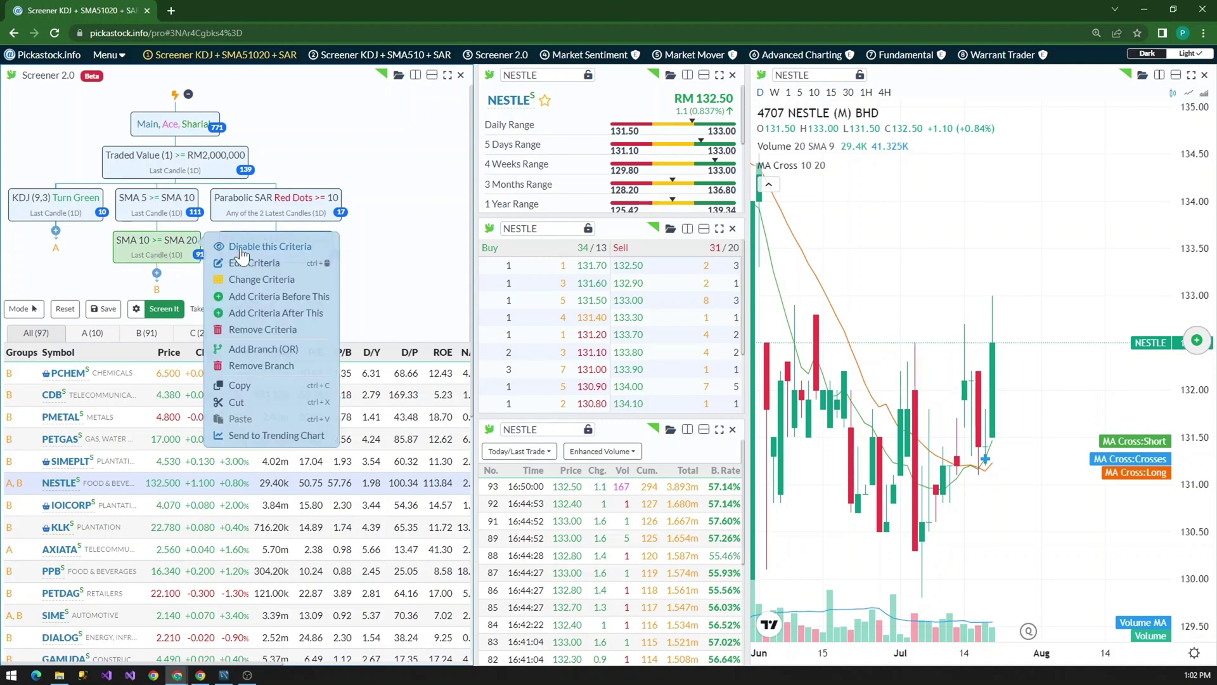
right_click(163, 201)
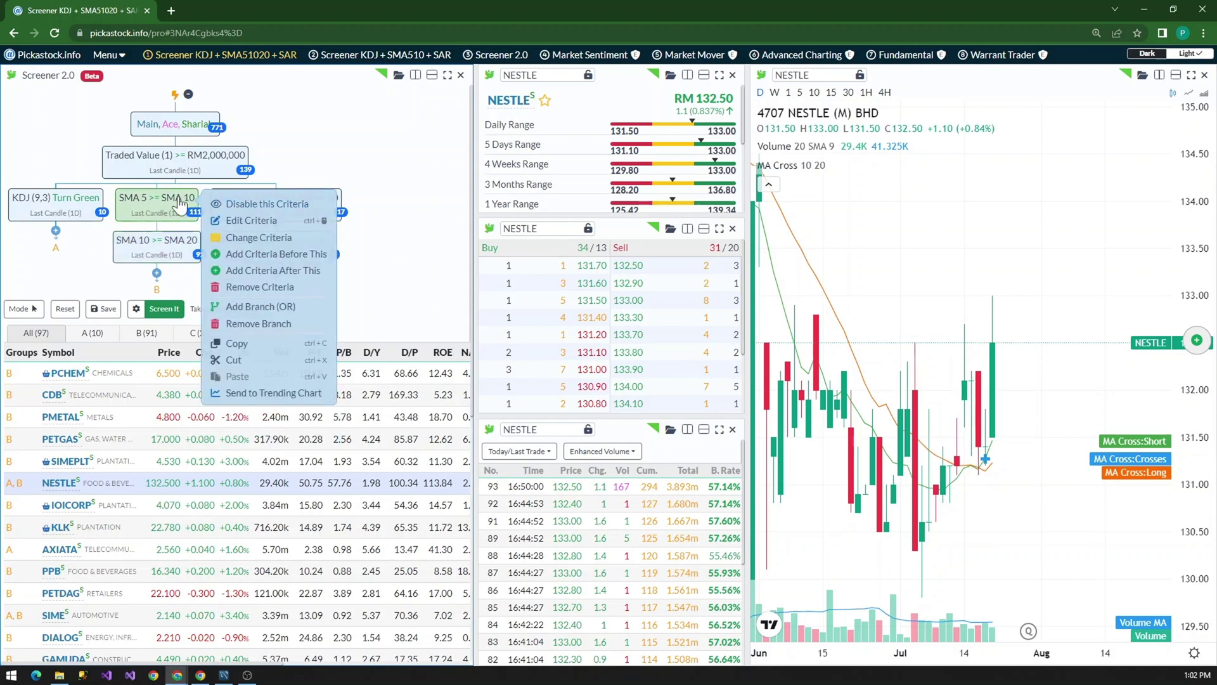
left_click(258, 204)
left_click(401, 241)
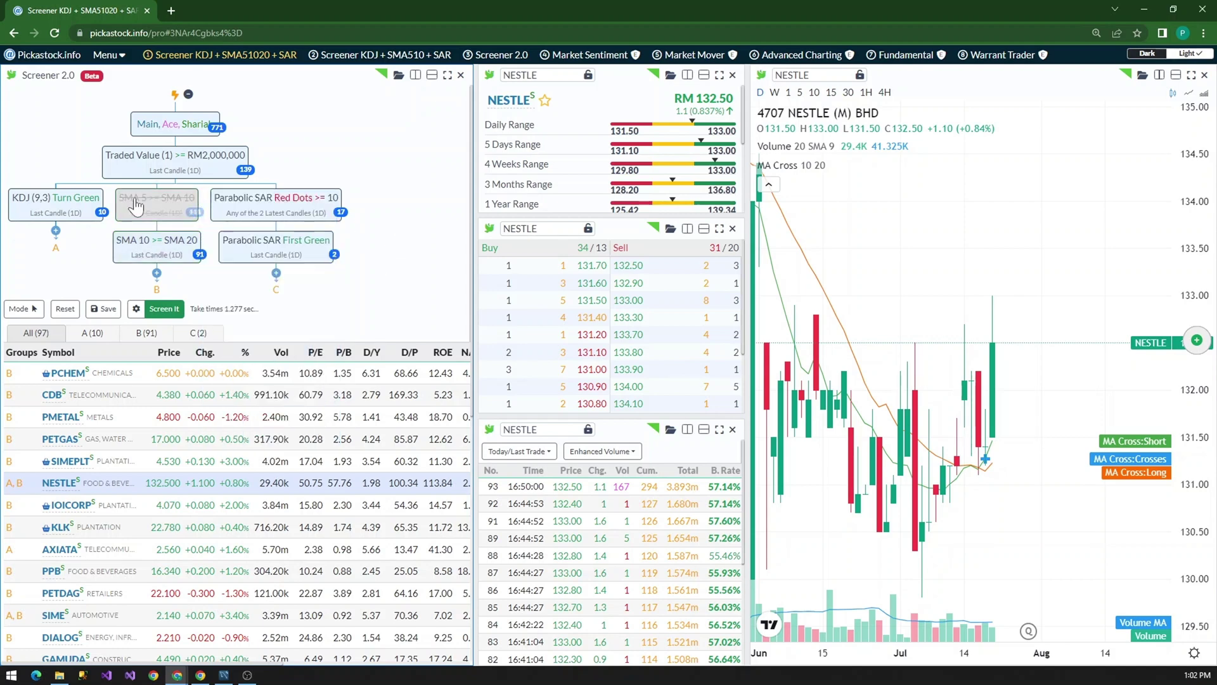
Rerun the screen so branch B returns 104 stocks, and save the template with Ctrl+S.
left_click(163, 309)
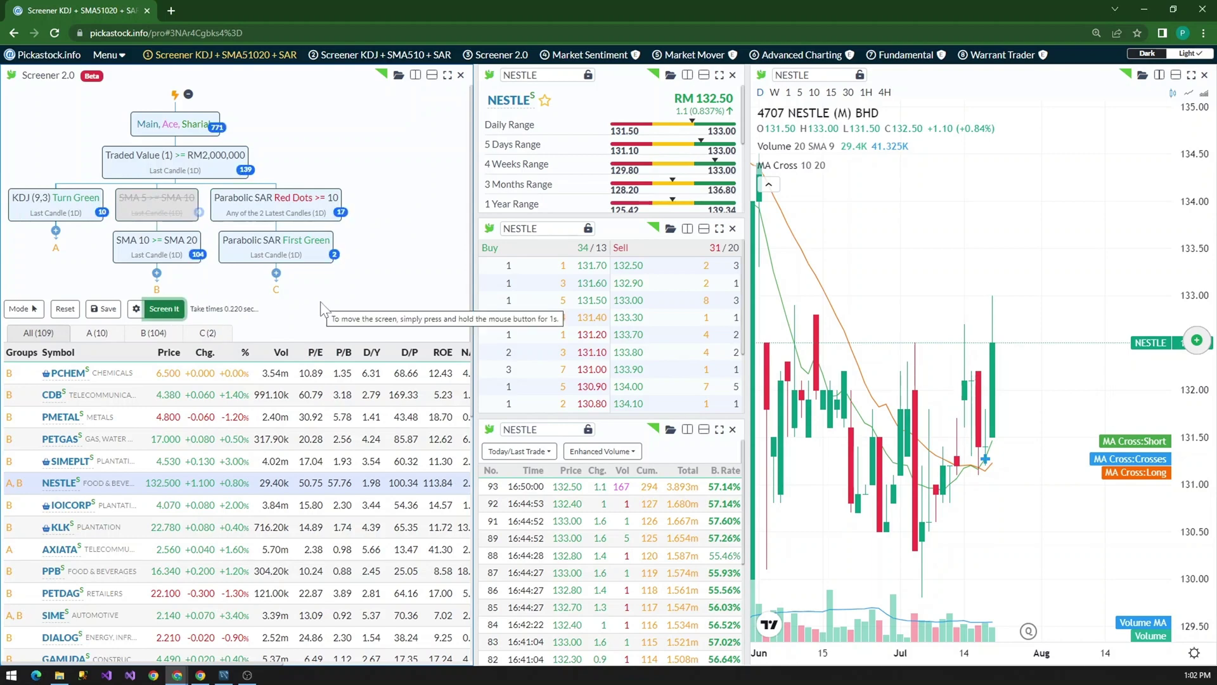
scroll(272, 318, "down", 6)
scroll(317, 317, "up", 6)
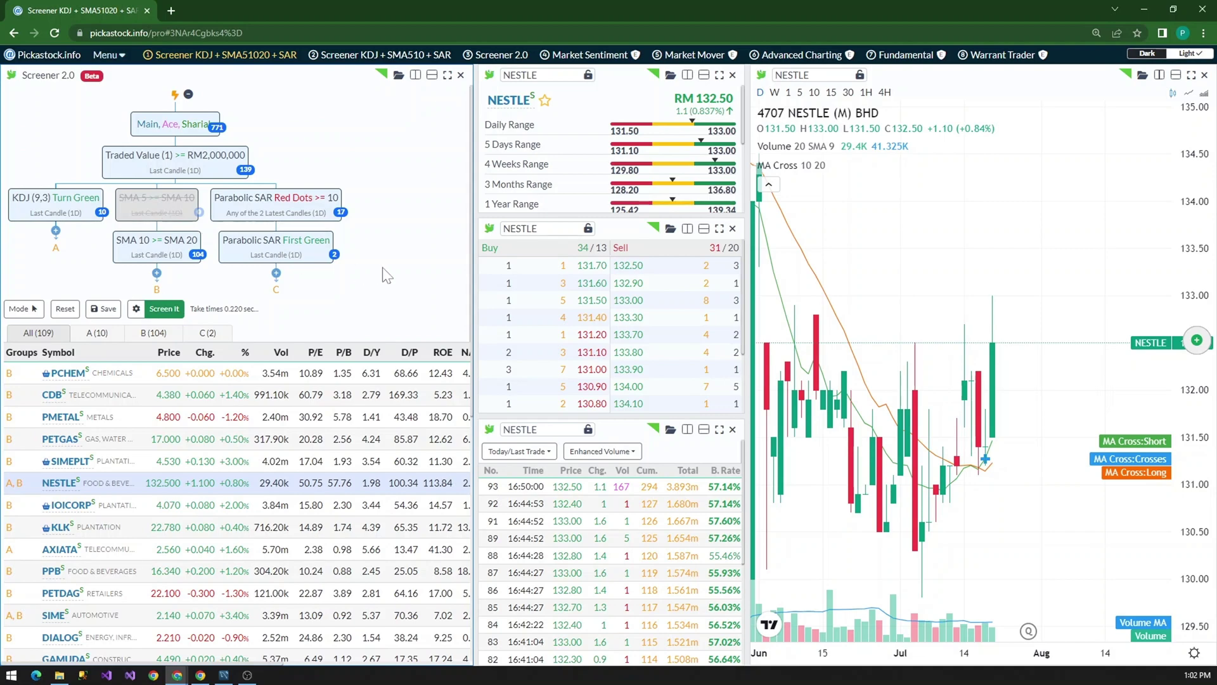
key("ctrl+s")
Save the template, visit Market Sentiment, and return to the Screener KDJ + SMA51020 + SAR page.
left_click(108, 55)
left_click(141, 119)
left_click(593, 60)
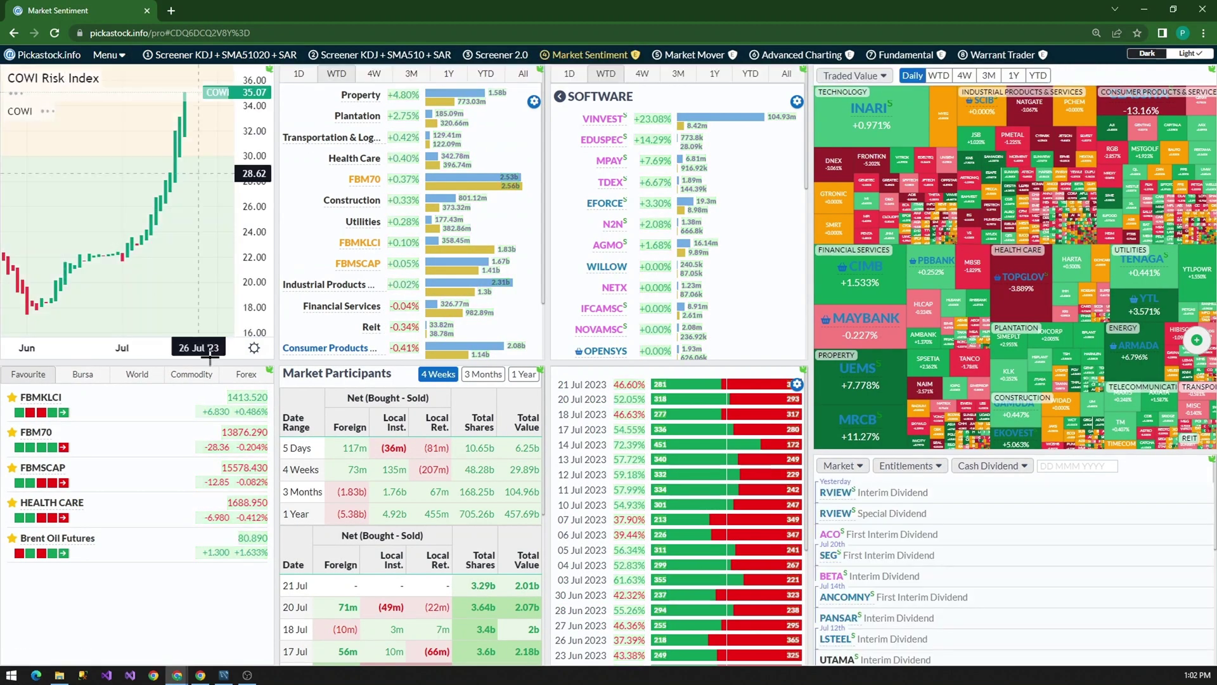
left_click(216, 56)
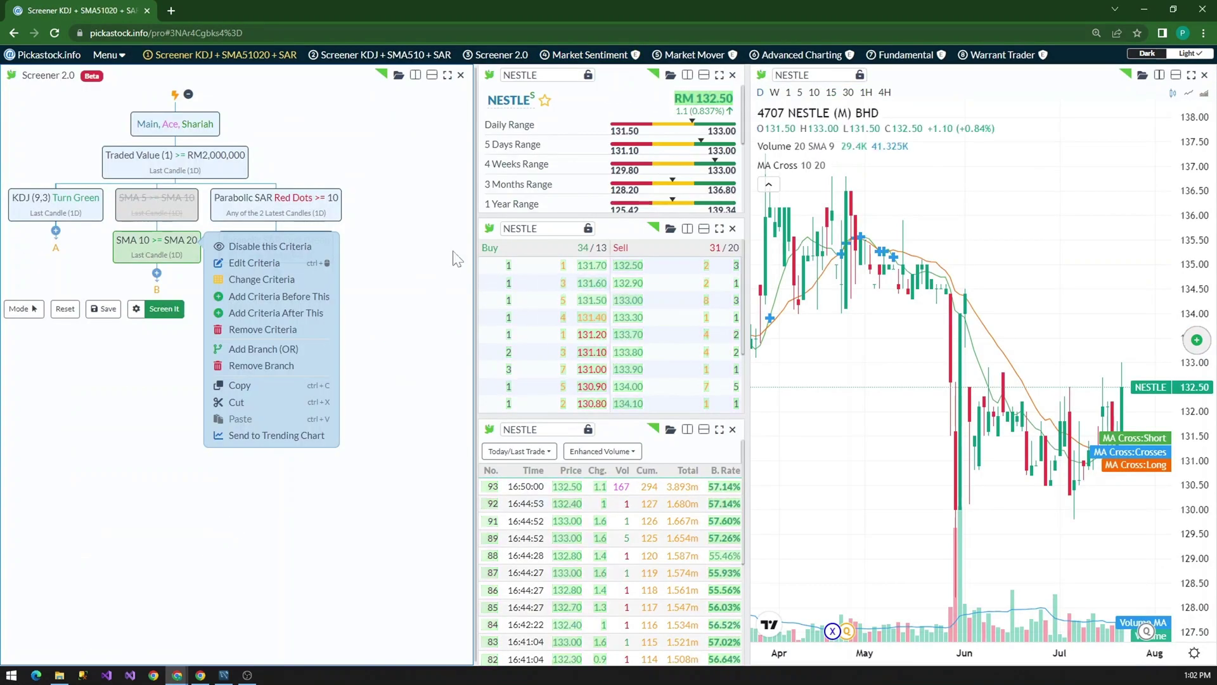
left_click(428, 261)
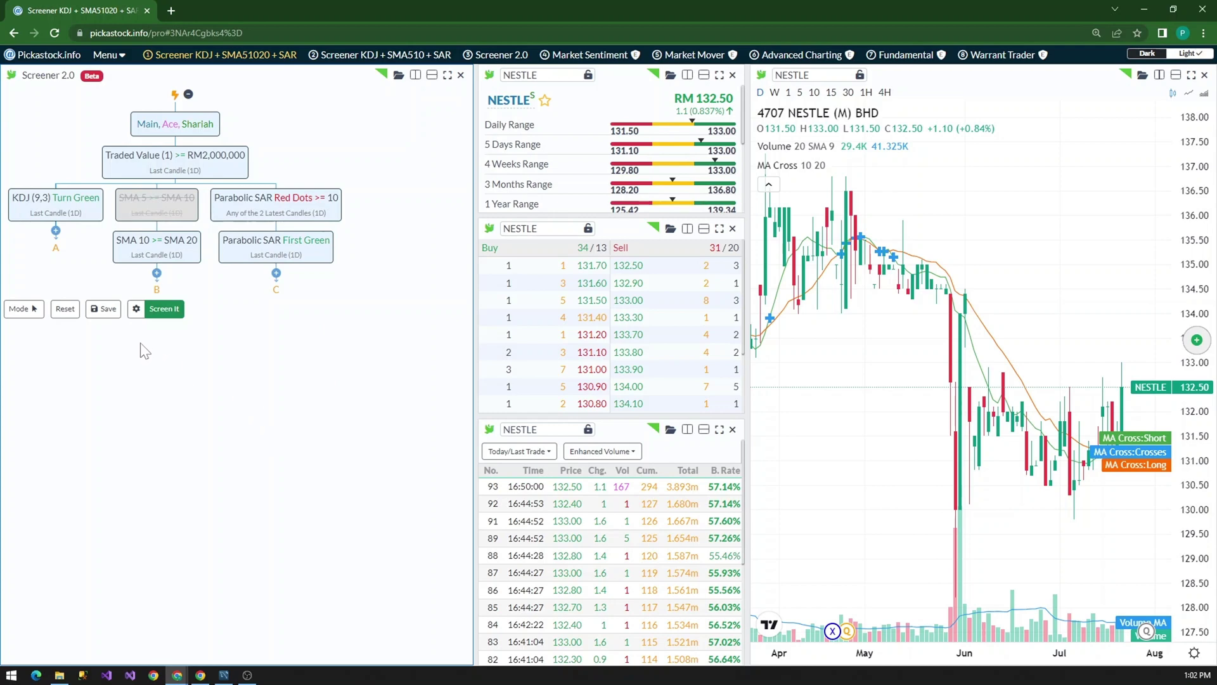
Switch the screener to Auto Screen mode and run it, listing 109 stocks.
left_click(136, 310)
left_click(170, 362)
left_click(163, 309)
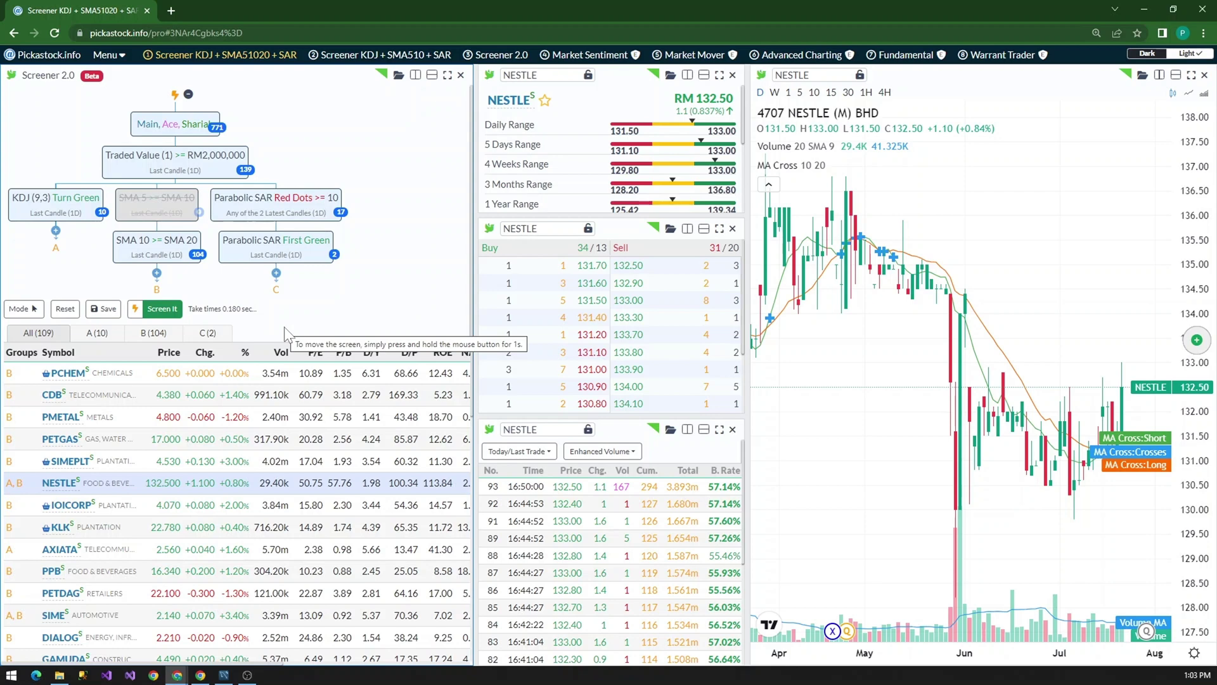
Show CDB, NESTLE and finally KLK in the quote and chart panels.
left_click(271, 394)
left_click(265, 482)
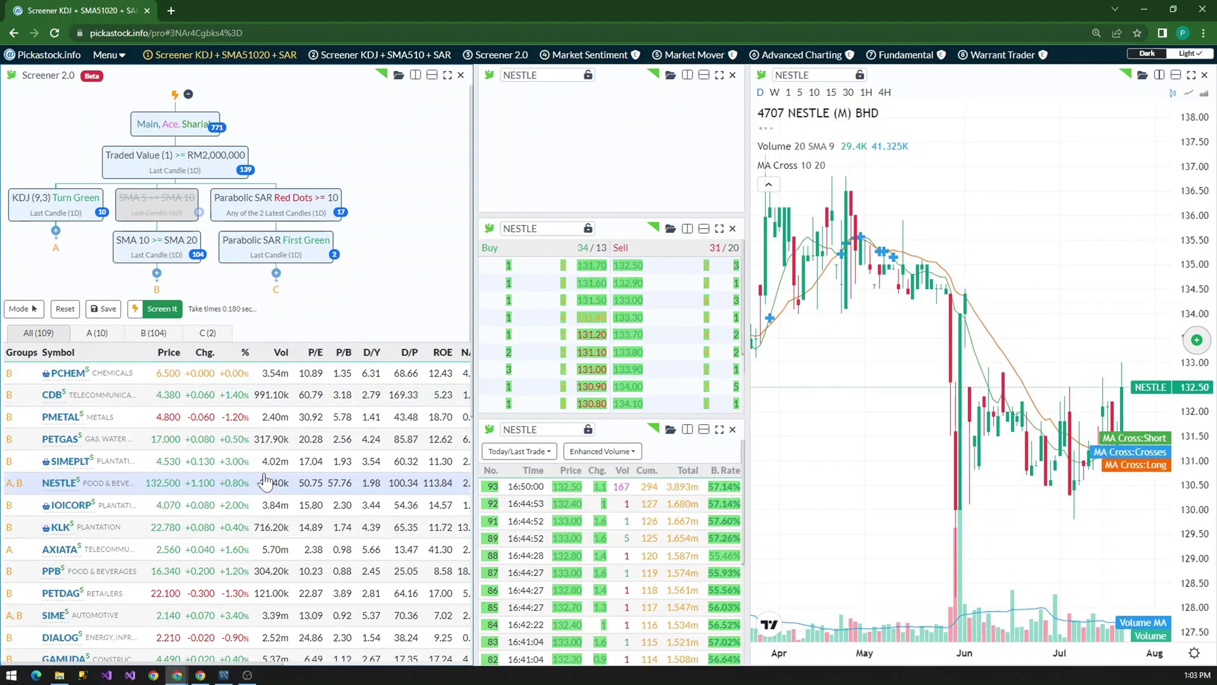
left_click(280, 528)
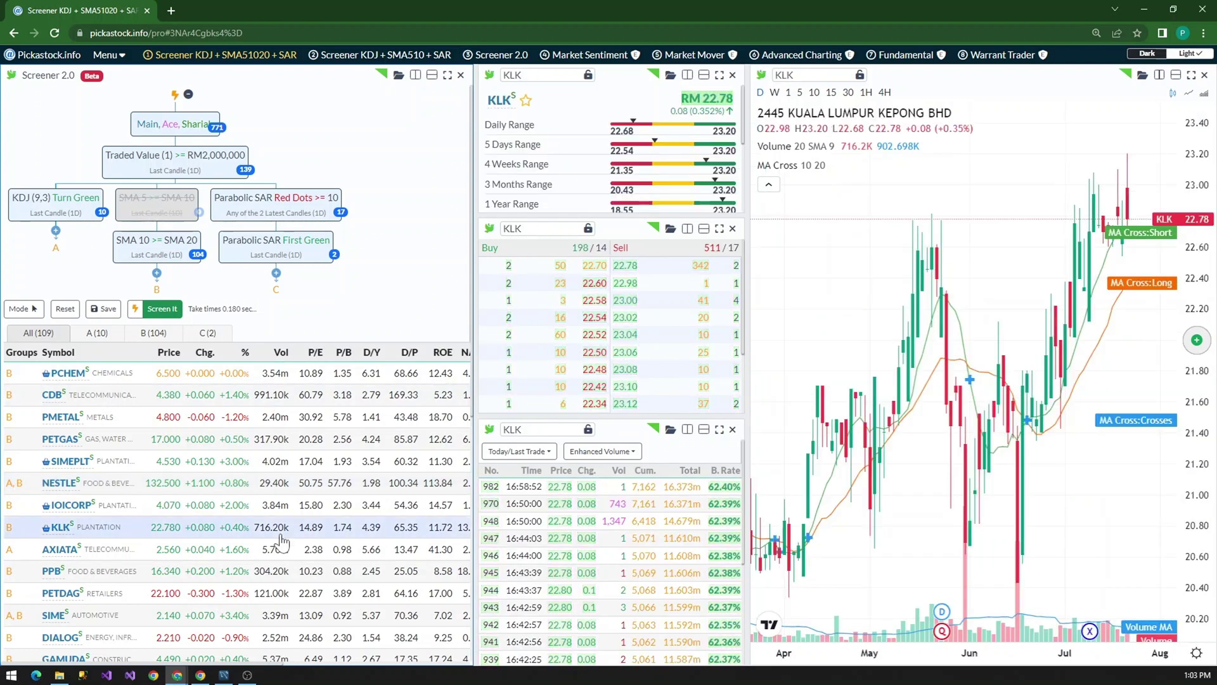